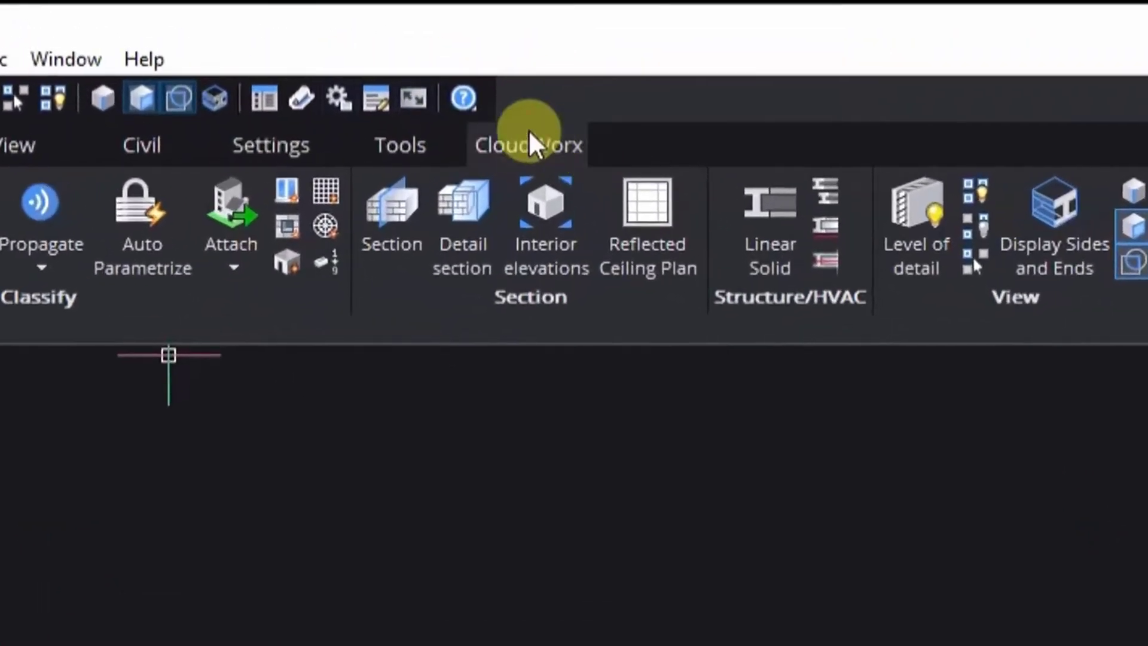
# Open the point cloud "SpotHal BLK2GO_.lgs" with the Aligned coordinate system and distance units in meters.
pyautogui.click(583, 52)
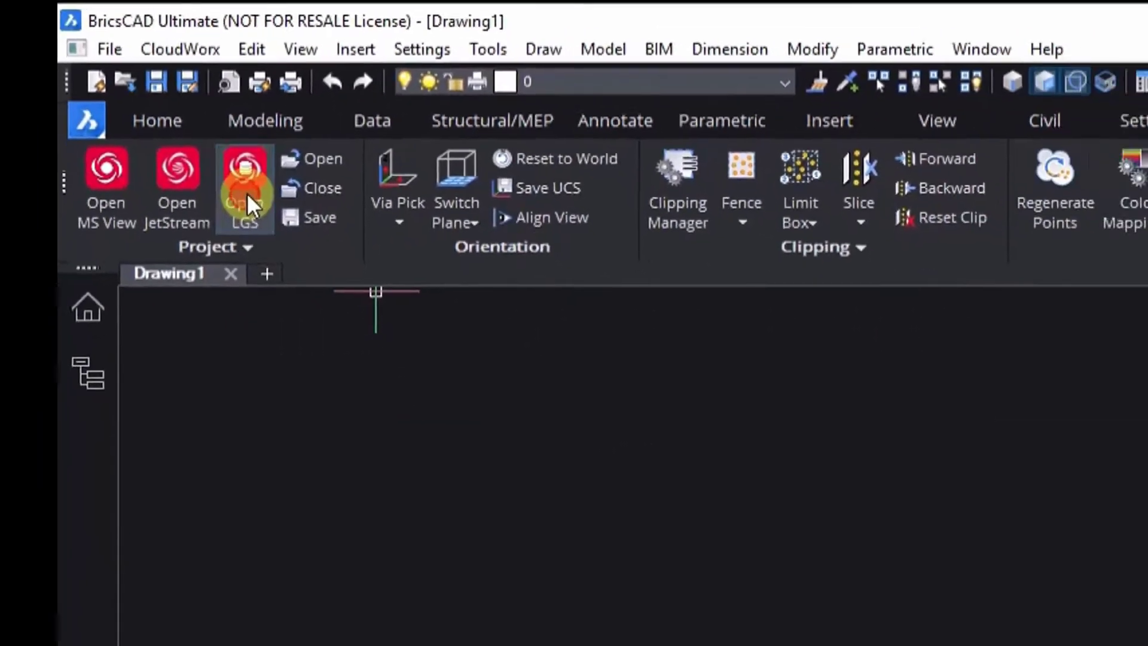
pyautogui.click(246, 179)
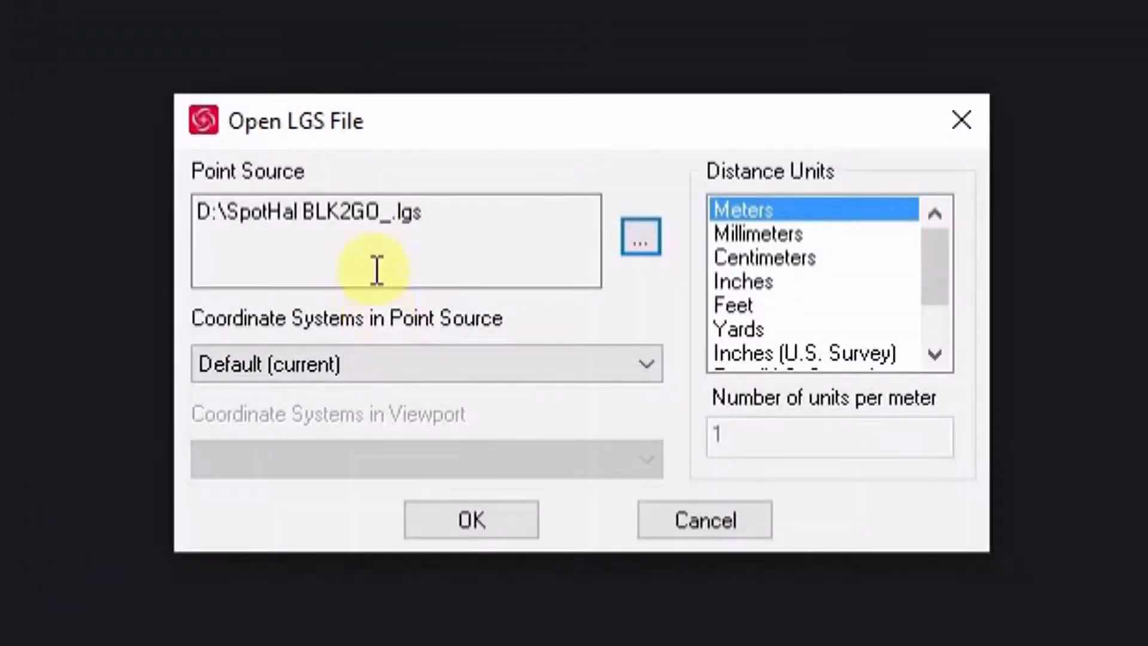
pyautogui.click(369, 216)
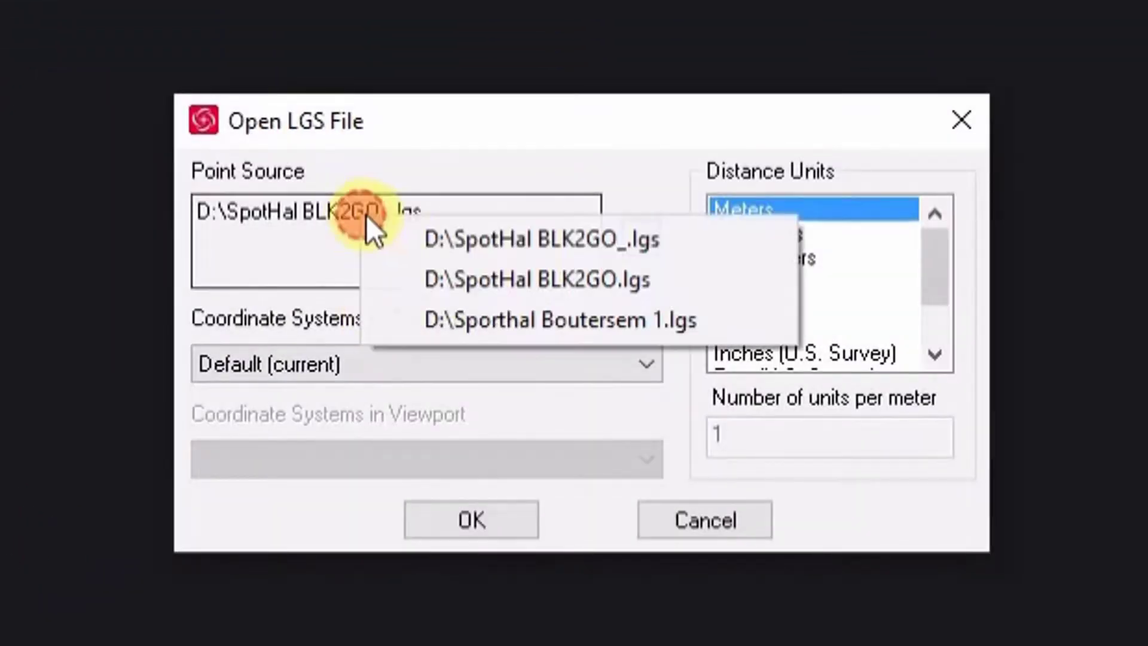
pyautogui.click(453, 236)
pyautogui.click(307, 360)
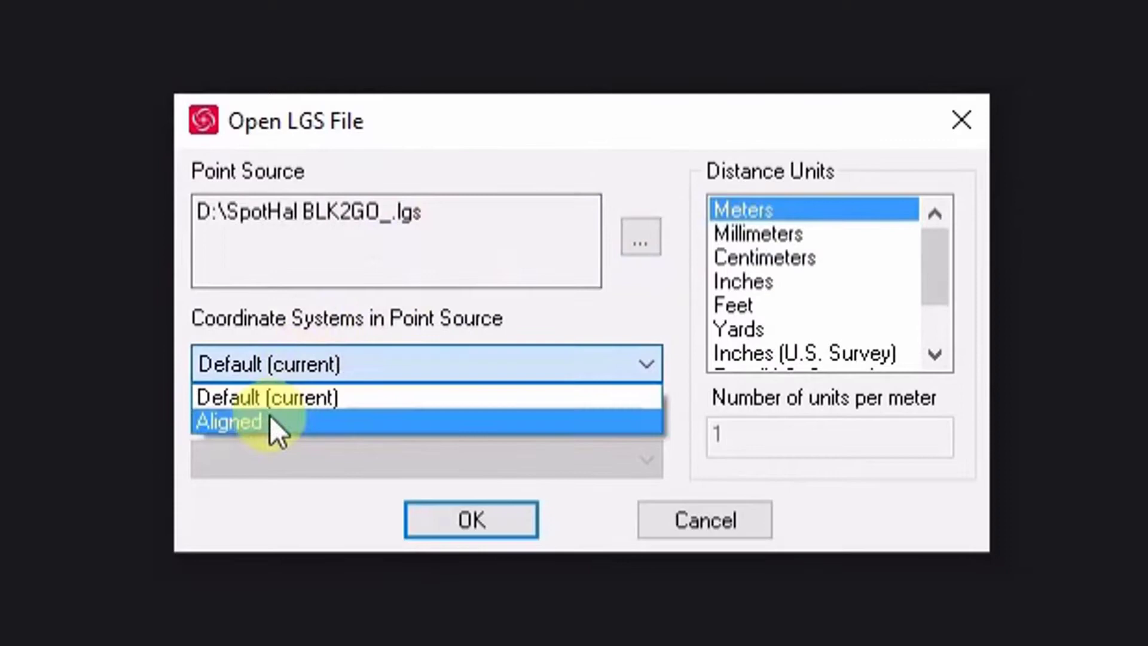
pyautogui.click(269, 421)
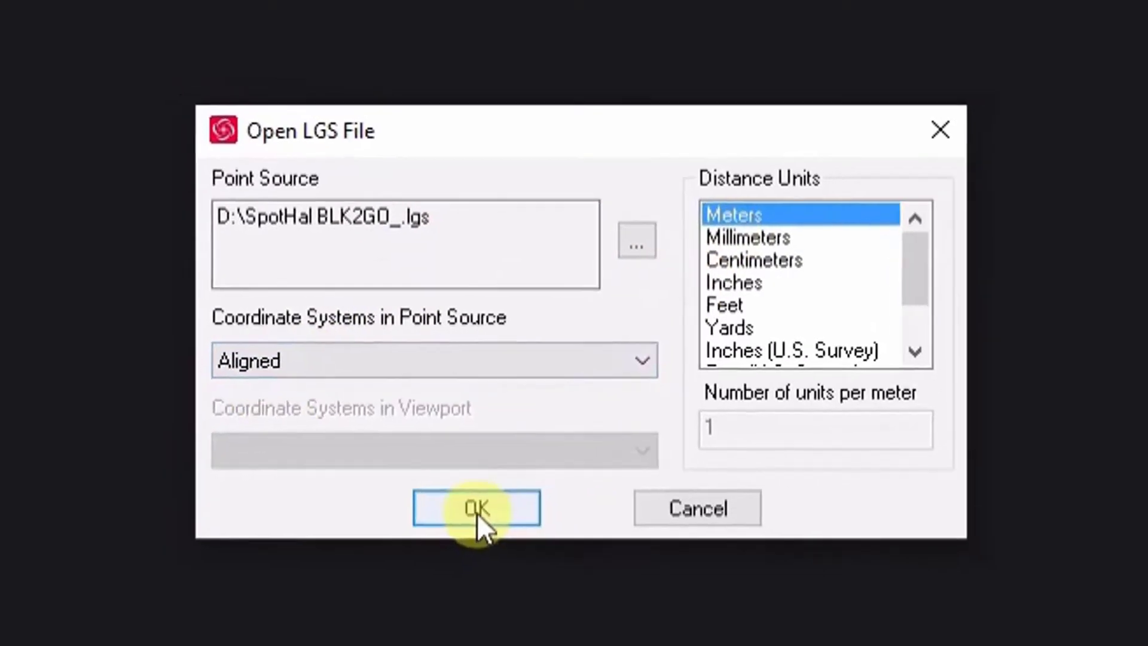
pyautogui.click(471, 522)
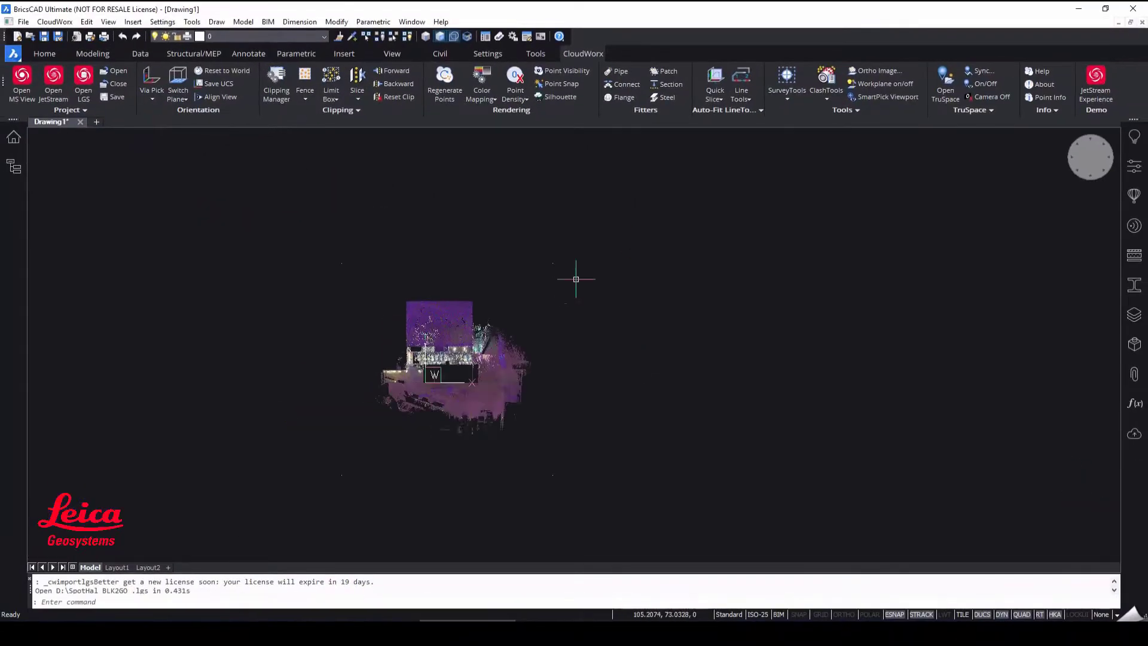
# Change the point cloud's color mapping to Intensity (hue).
pyautogui.click(484, 100)
pyautogui.click(494, 161)
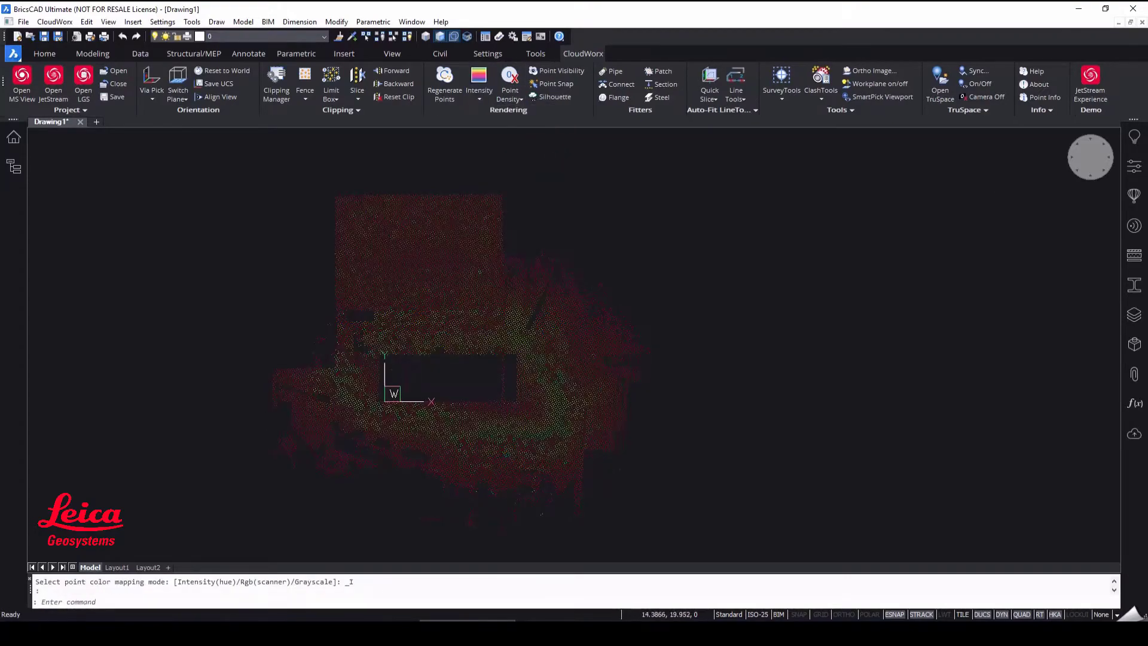
pyautogui.scroll(5, 377, 344)
pyautogui.scroll(2, 487, 315)
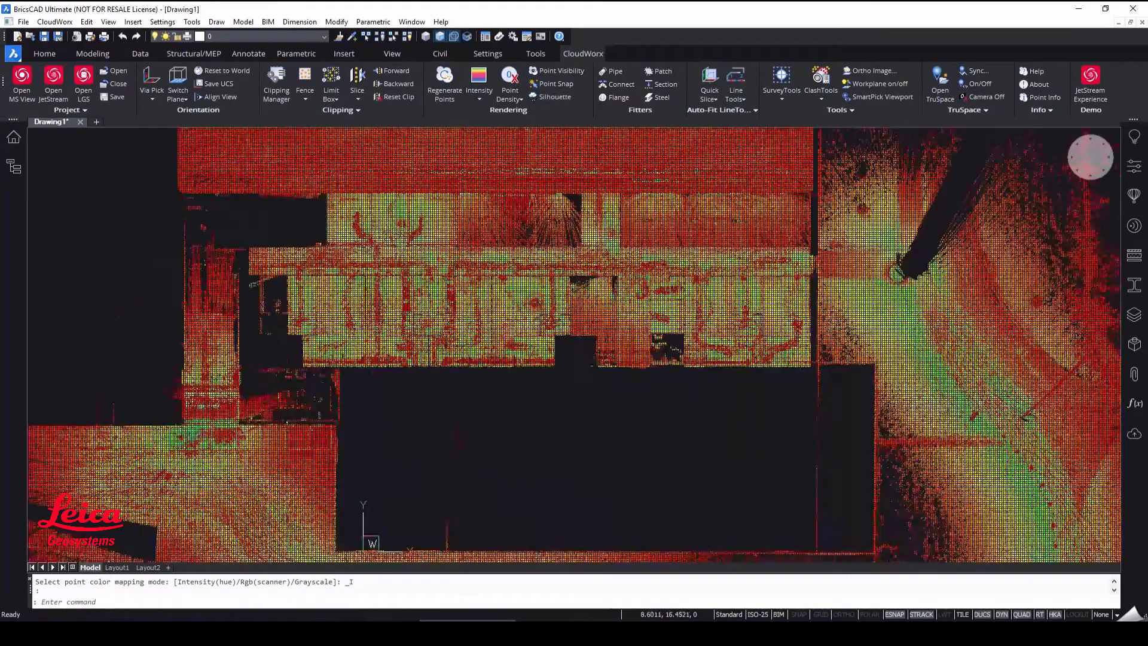
# Clip the point cloud to a narrow X-axis slice through the building's rooms and show it in the Left view.
pyautogui.click(359, 99)
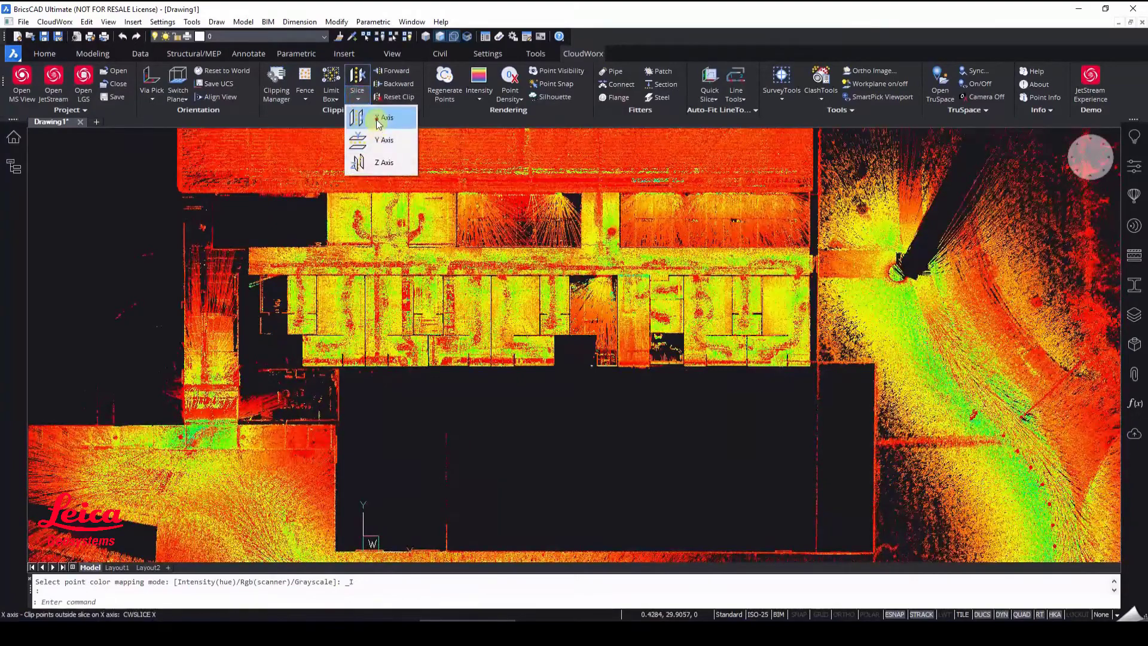
pyautogui.click(377, 119)
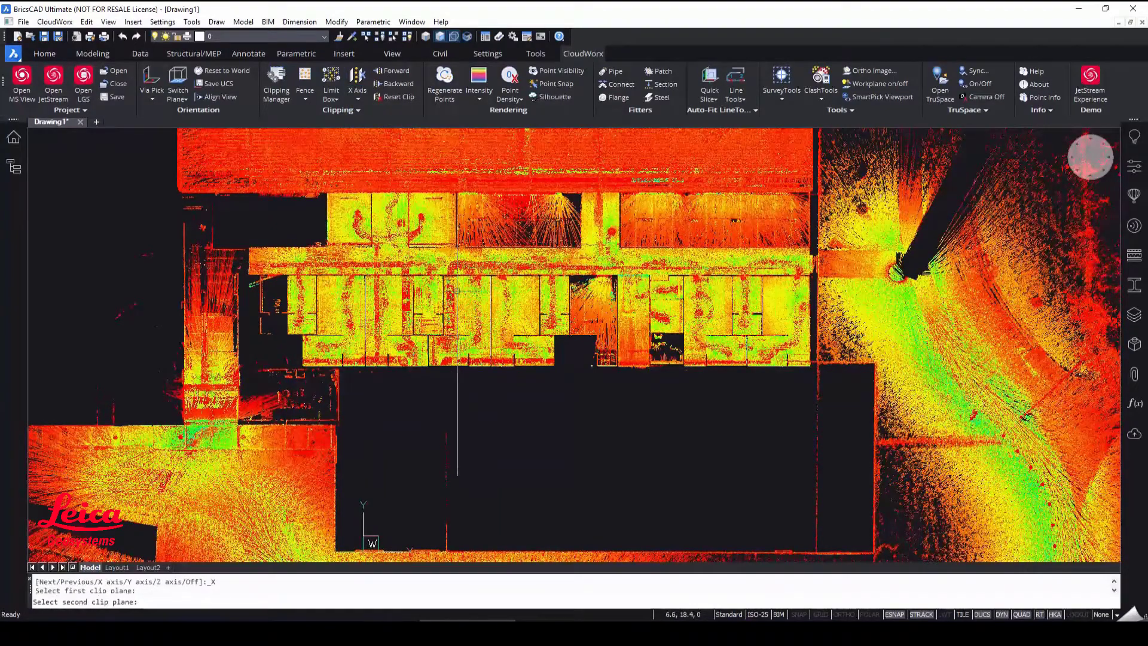
pyautogui.click(468, 294)
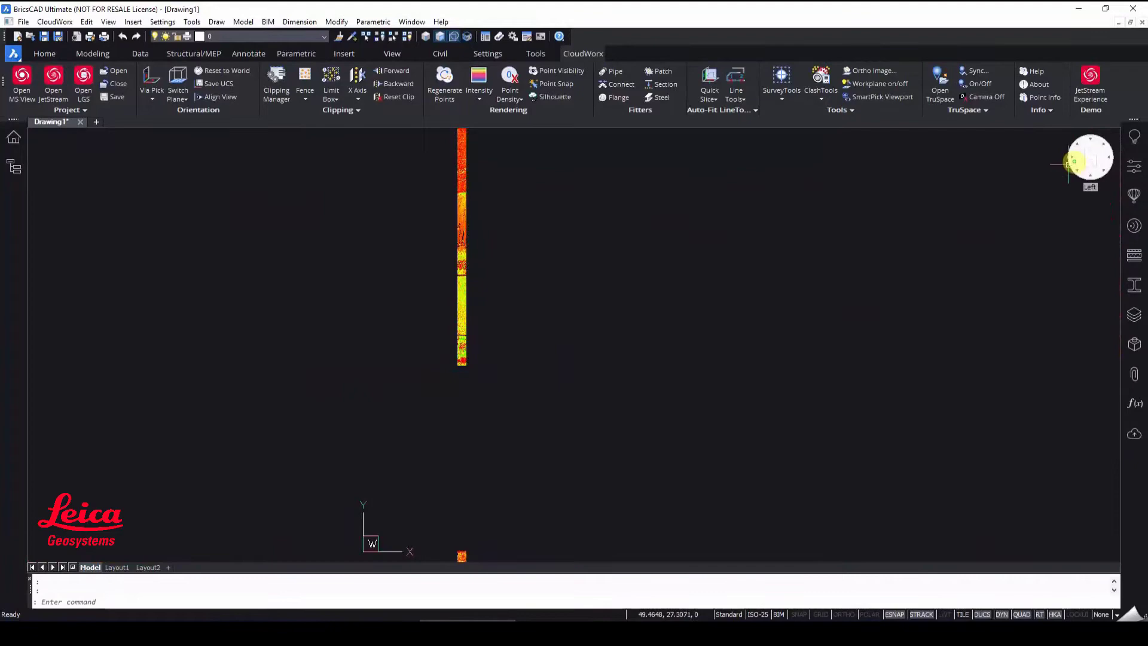
pyautogui.click(1084, 159)
pyautogui.scroll(3, 535, 404)
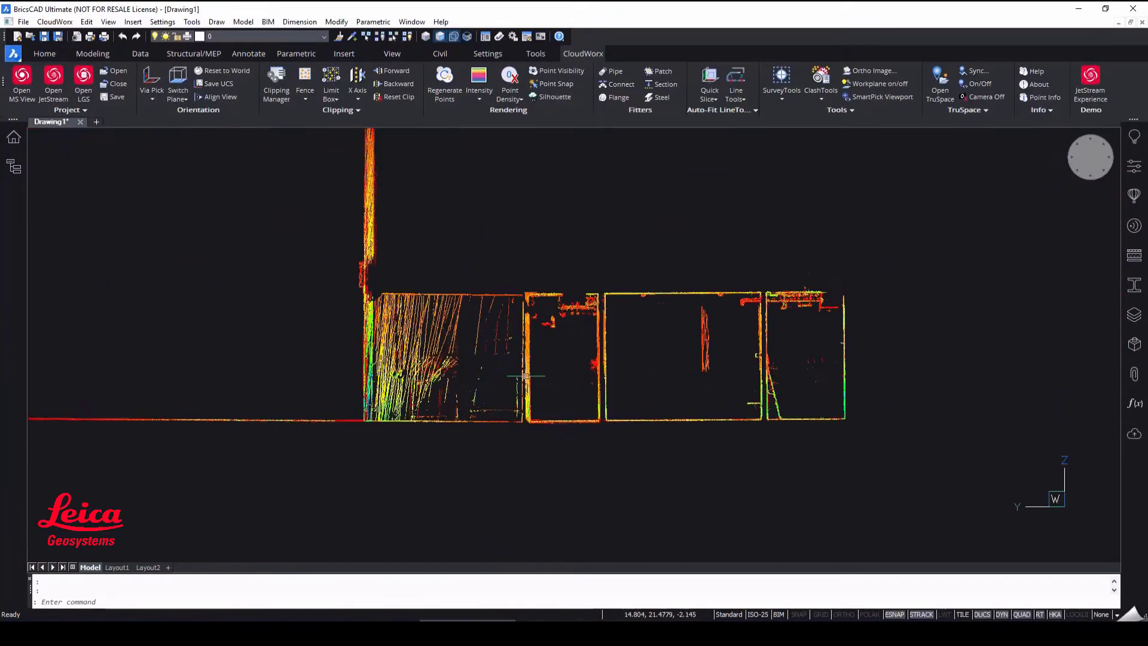
pyautogui.moveTo(519, 372); pyautogui.dragTo(521, 419, button='middle')
pyautogui.scroll(-1, 520, 417)
# Set the new slice's thickness to 0.03 m in the Clipping Manager and rename it "vertical slice".
pyautogui.click(339, 98)
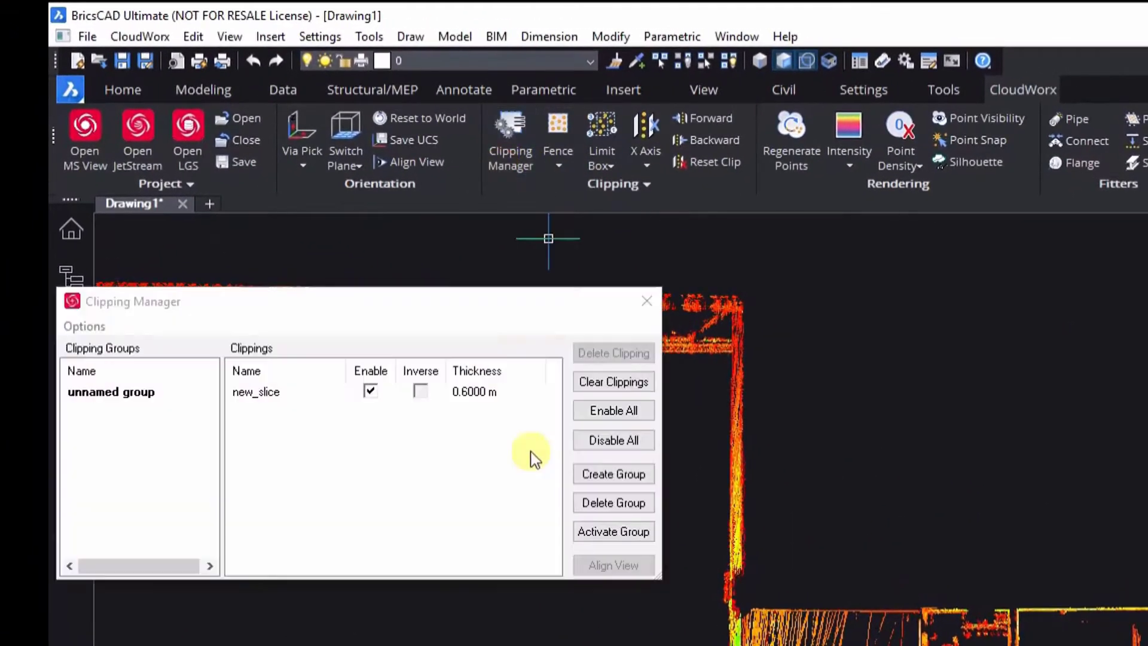
pyautogui.click(313, 280)
pyautogui.click(473, 392)
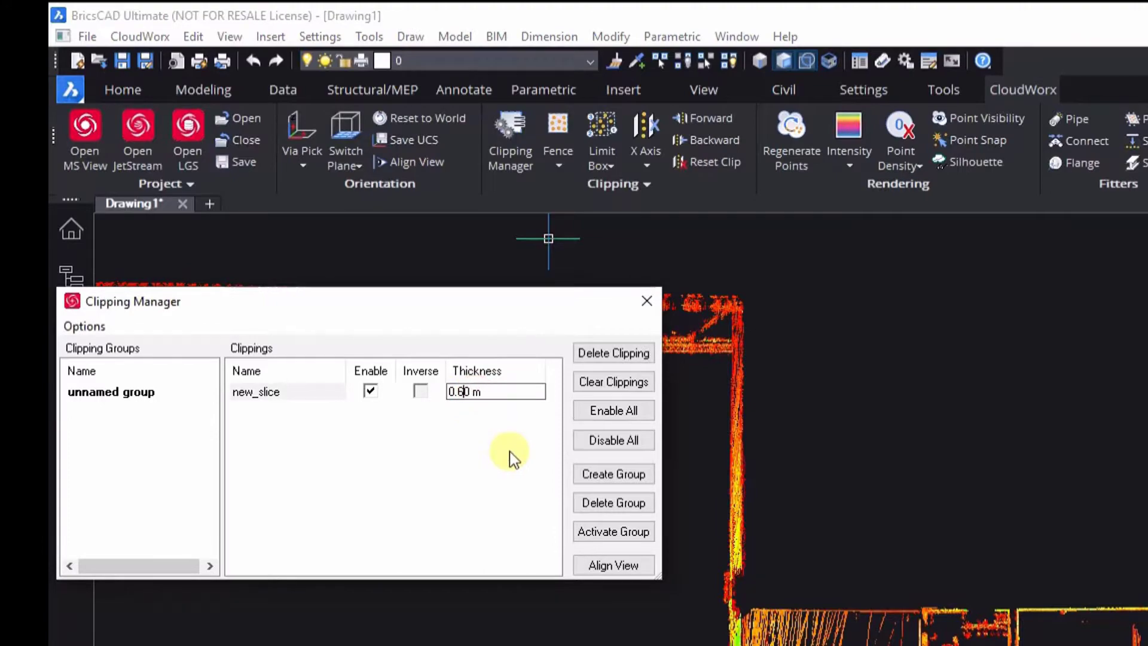
pyautogui.write('3')
pyautogui.press('Return')
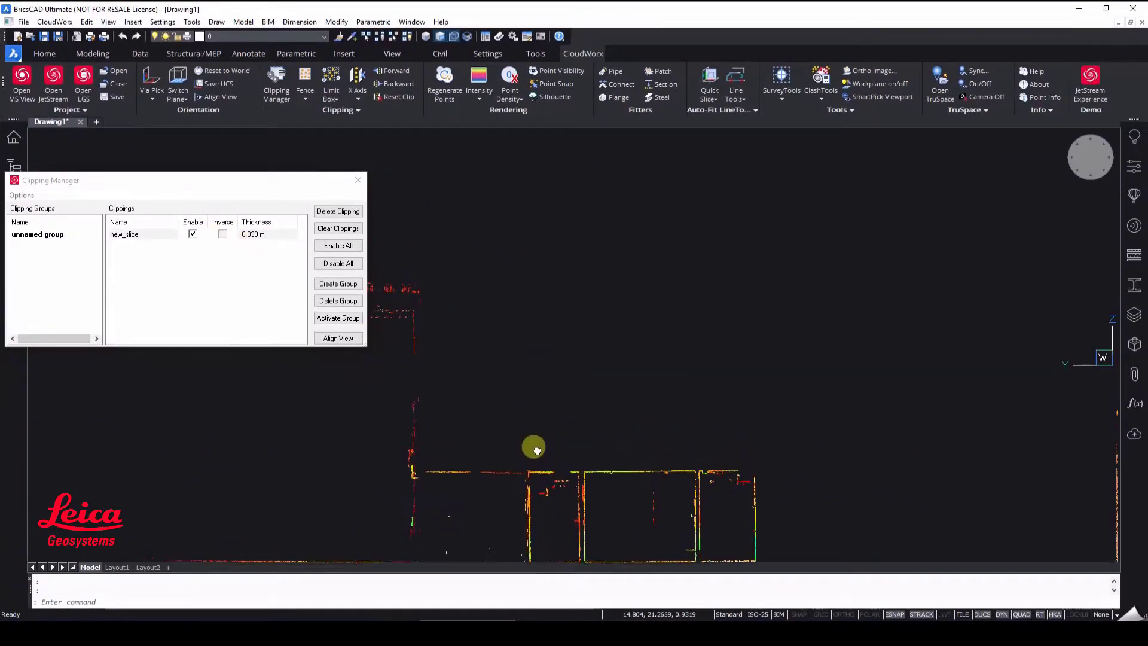
pyautogui.click(143, 234)
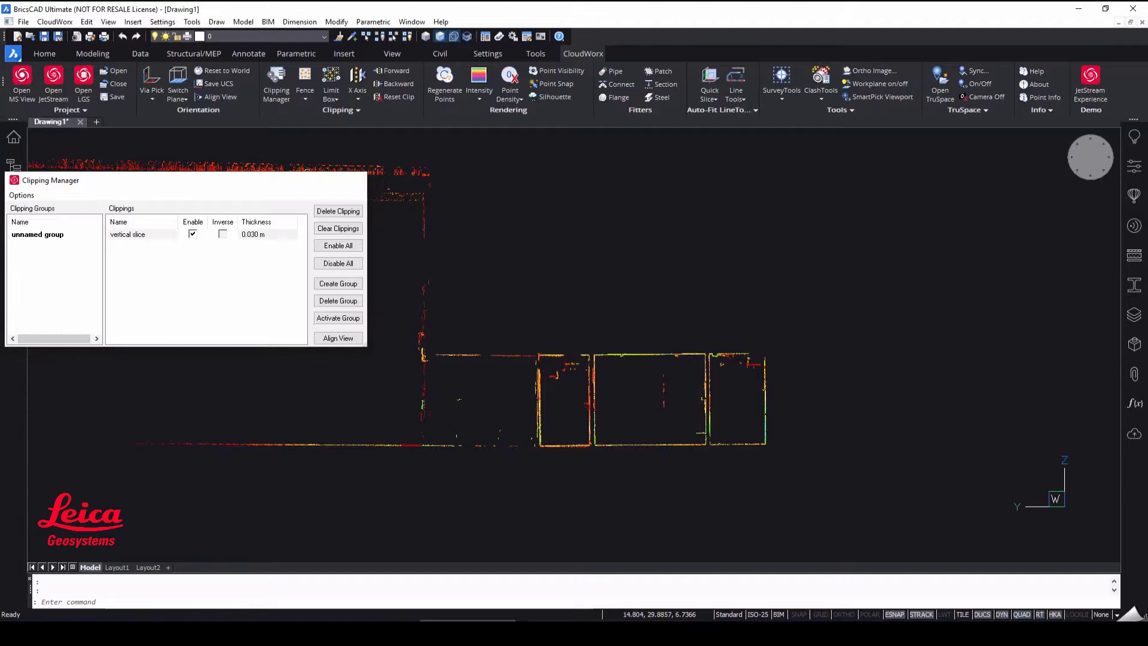
# Set the coordinate system's origin on the floor line of the middle room in the section.
pyautogui.click(152, 97)
pyautogui.click(185, 231)
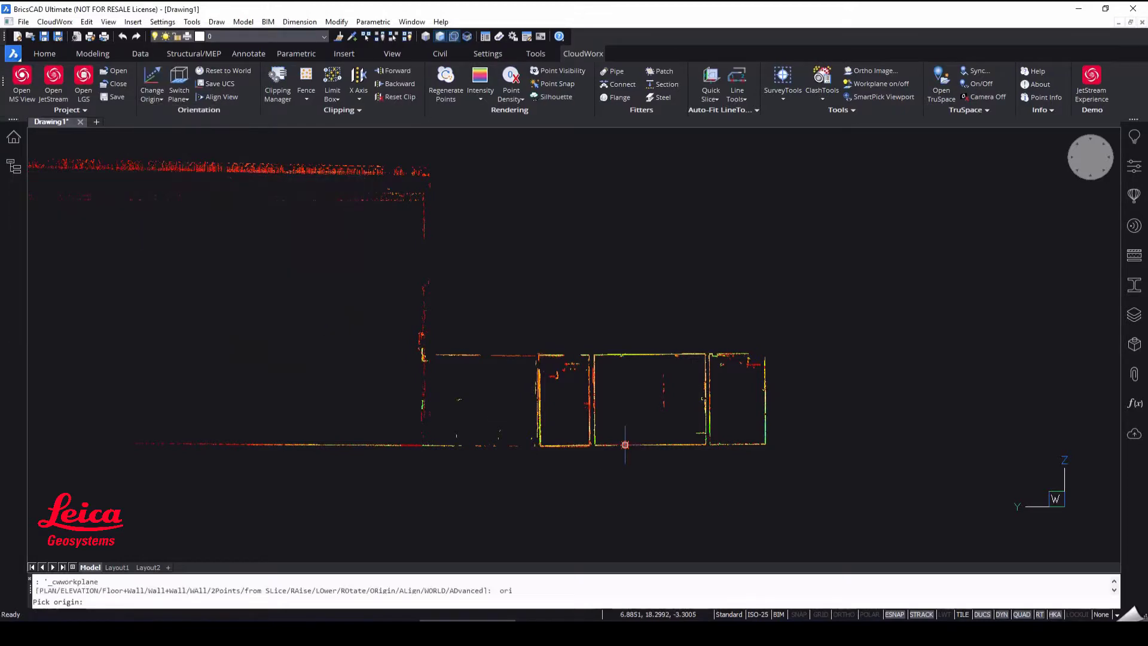
pyautogui.click(624, 445)
# Switch to the Top view and reset the clipping to show the whole point cloud.
pyautogui.click(1090, 157)
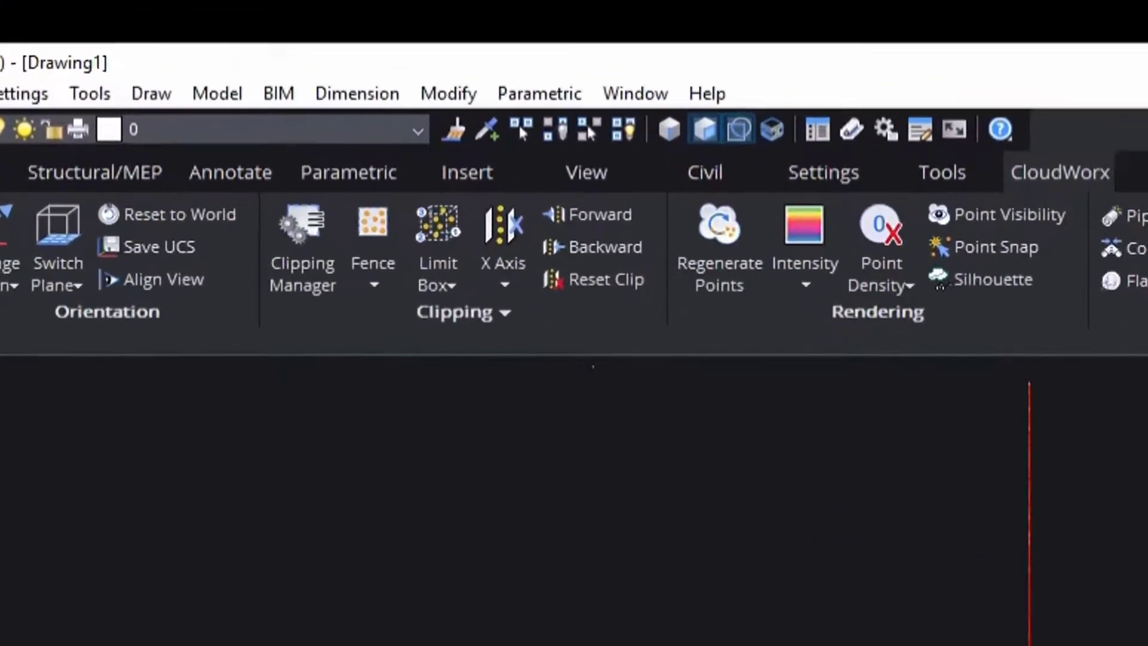
pyautogui.click(396, 100)
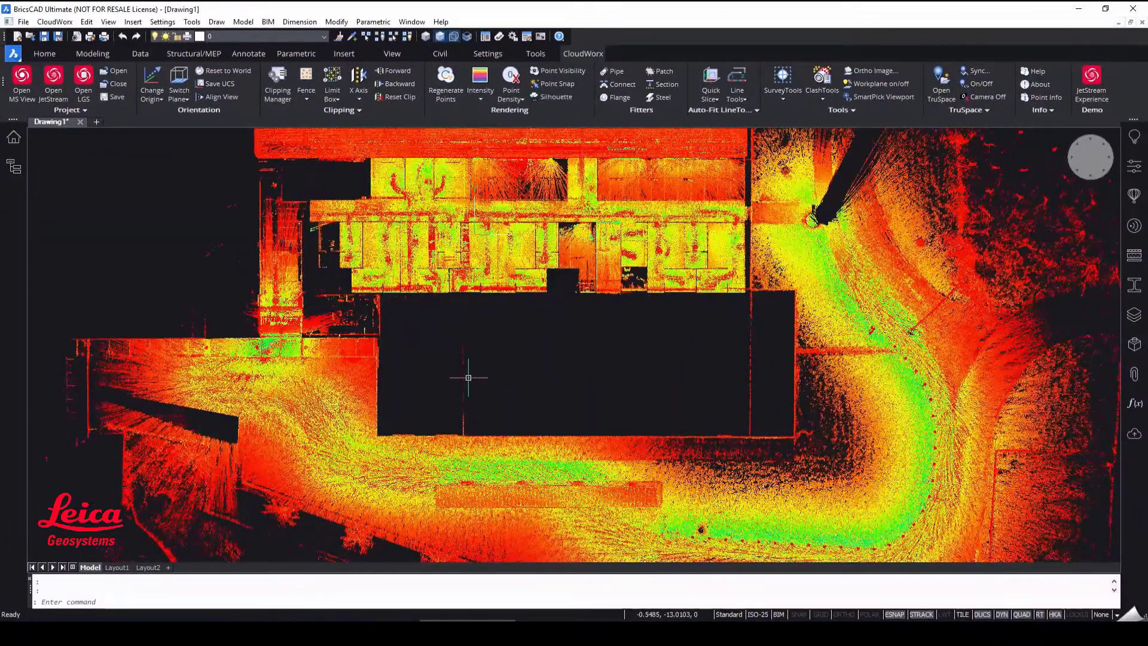
pyautogui.moveTo(468, 368); pyautogui.dragTo(450, 393, button='middle')
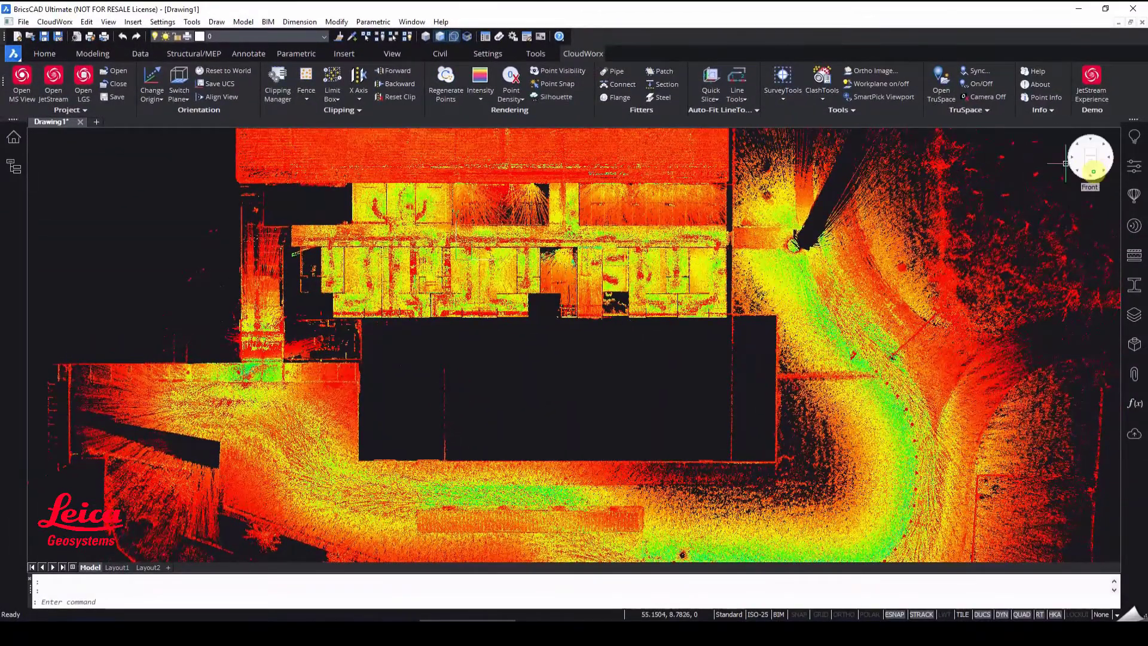
# From the Front view, cut a Z-axis slice about 0.2 m thick through the ground-floor rooms and show it in the Top view.
pyautogui.click(1093, 171)
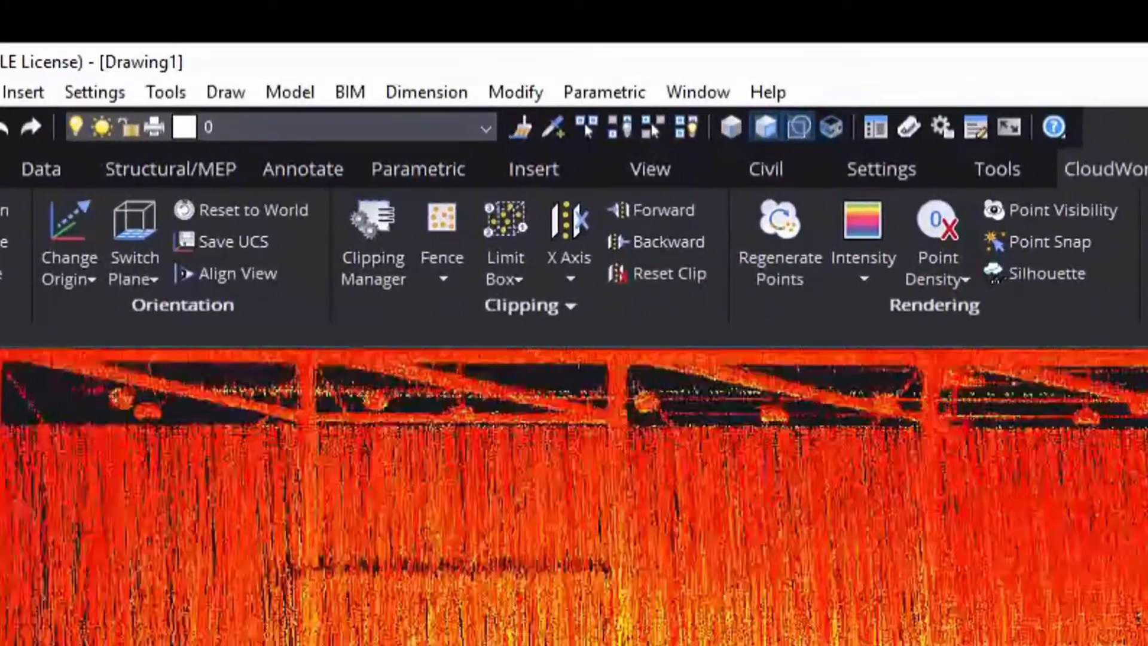
pyautogui.click(570, 278)
pyautogui.click(628, 430)
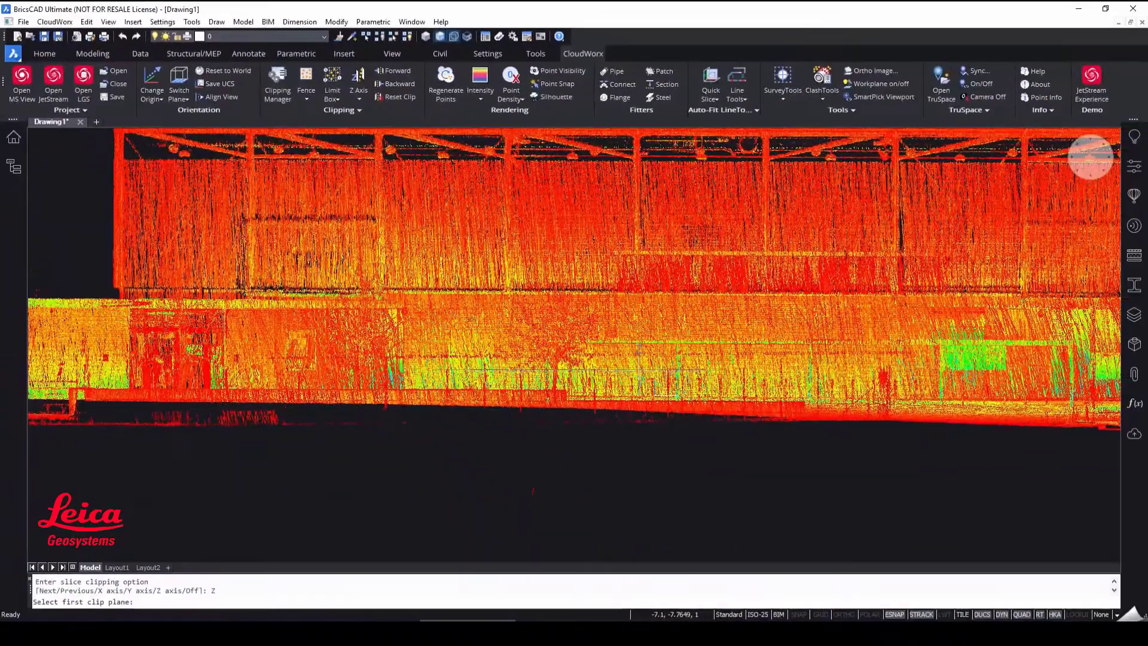
pyautogui.click(476, 365)
pyautogui.click(1087, 154)
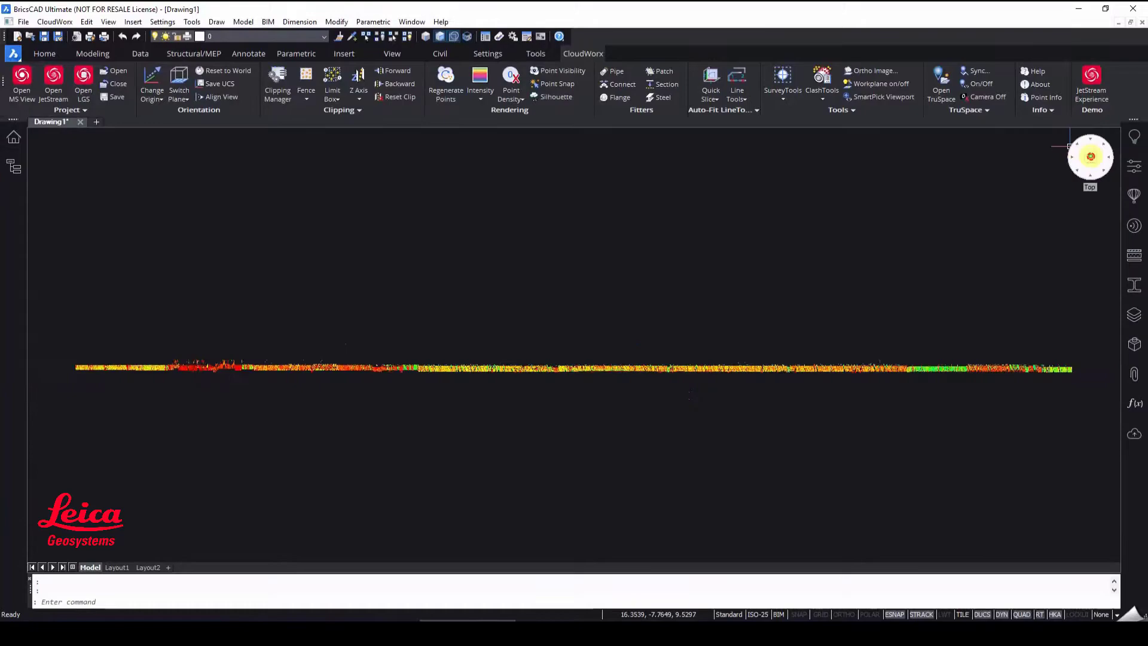
pyautogui.scroll(4, 490, 343)
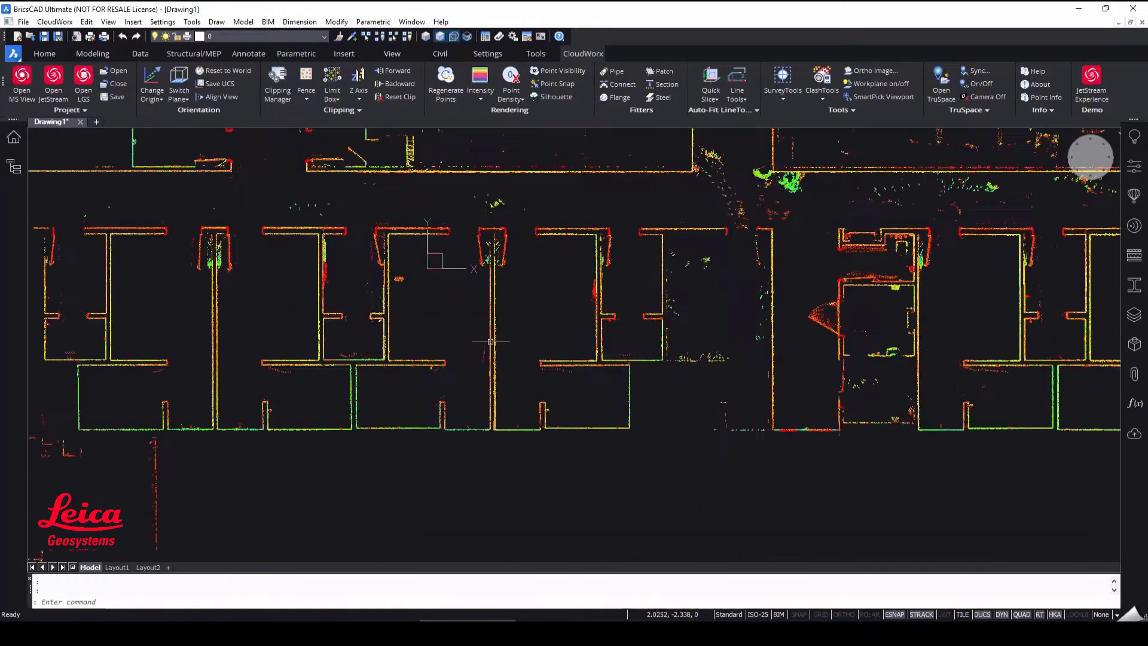
# Step the horizontal slice forward several increments to inspect the walls above the door openings.
pyautogui.click(393, 73)
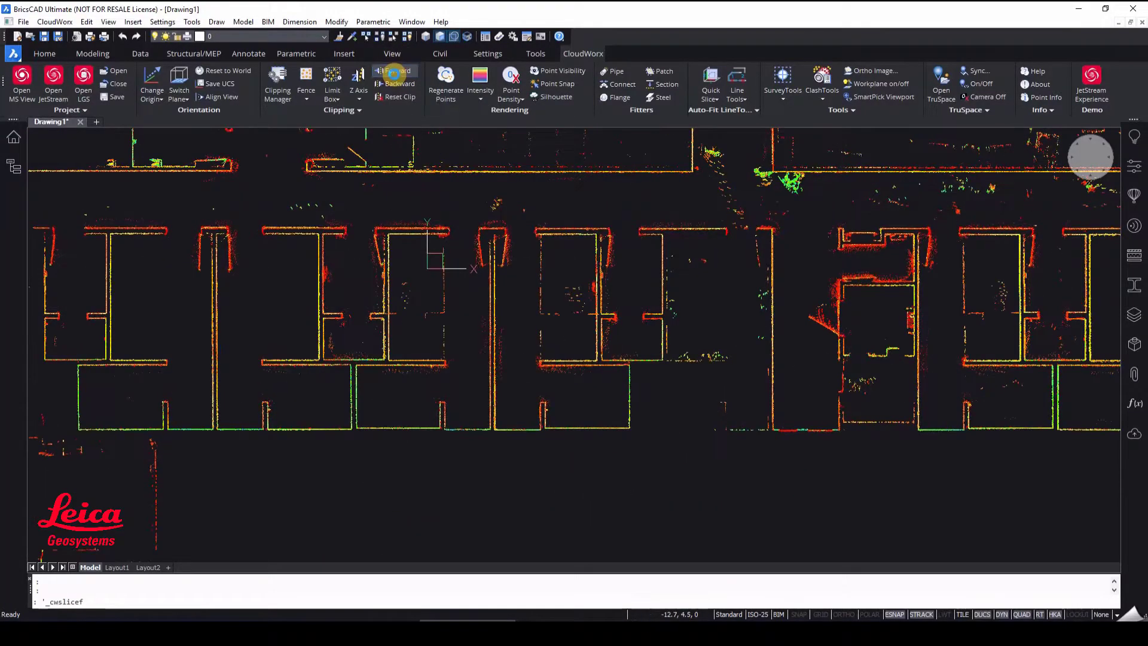
pyautogui.click(394, 73)
pyautogui.click(393, 73)
pyautogui.click(393, 73)
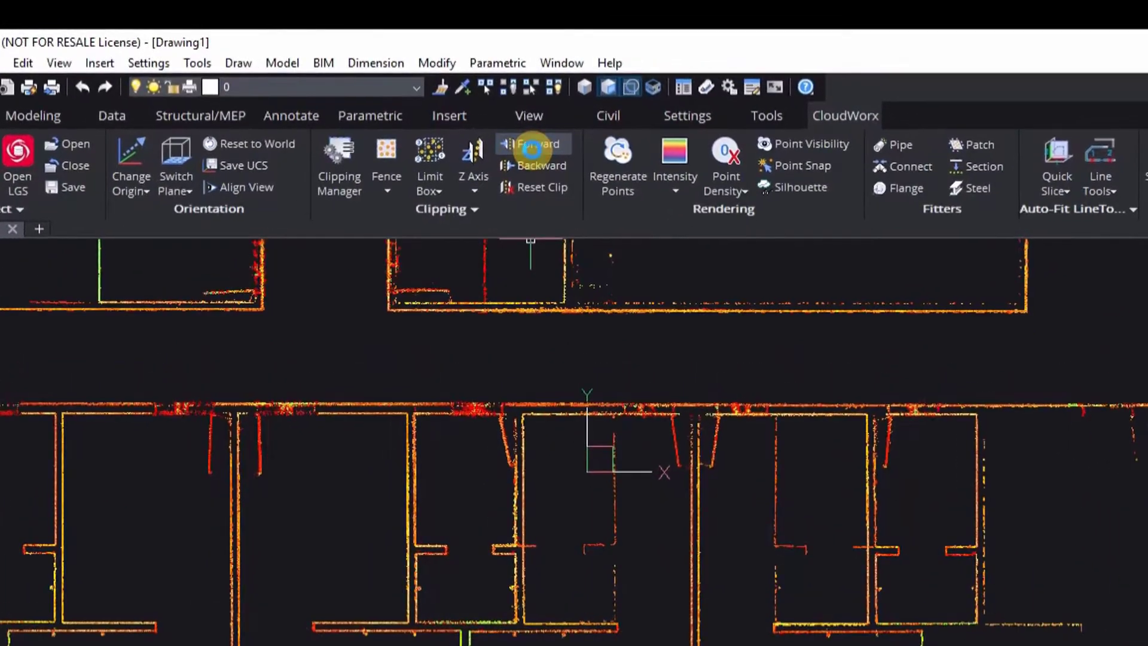
# Step the horizontal slice backward several increments to inspect the rooms at furniture height.
pyautogui.click(516, 160)
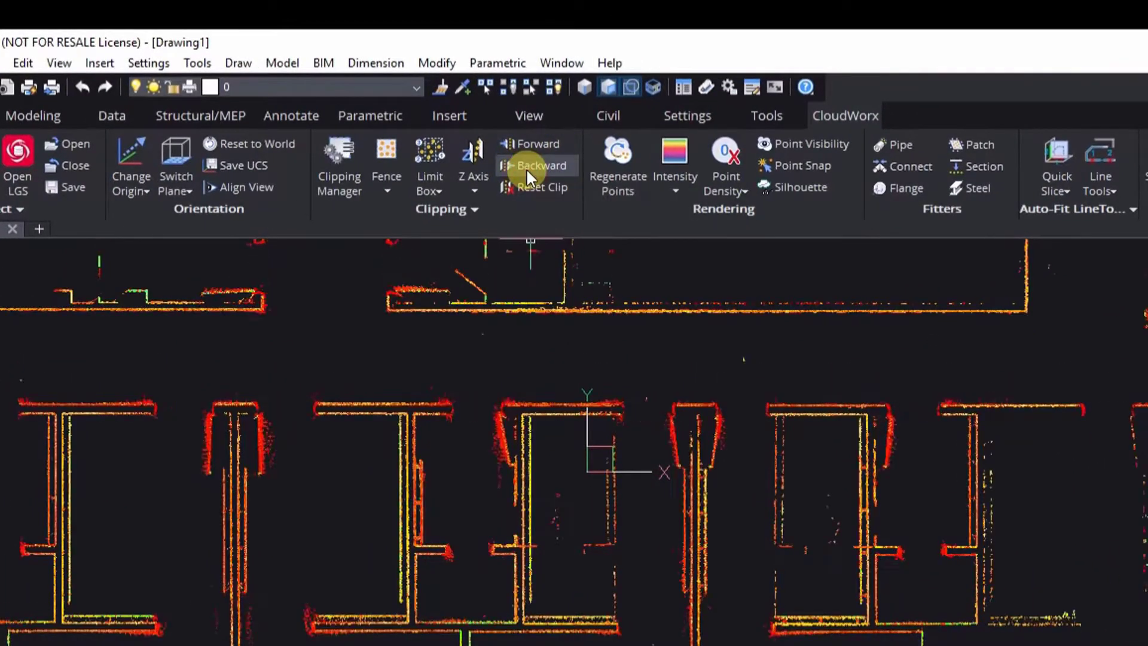
pyautogui.click(526, 169)
pyautogui.click(526, 169)
pyautogui.click(526, 169)
pyautogui.click(527, 170)
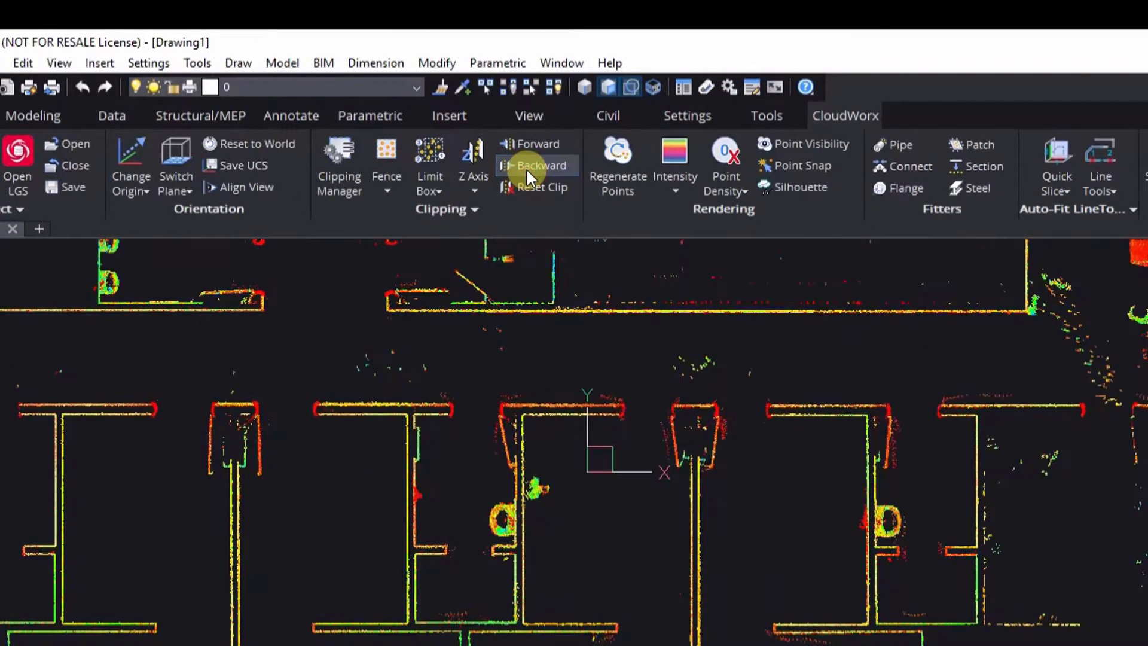
pyautogui.click(526, 171)
pyautogui.click(527, 170)
# Step the horizontal slice forward again until it reaches the corridor ceiling.
pyautogui.click(526, 150)
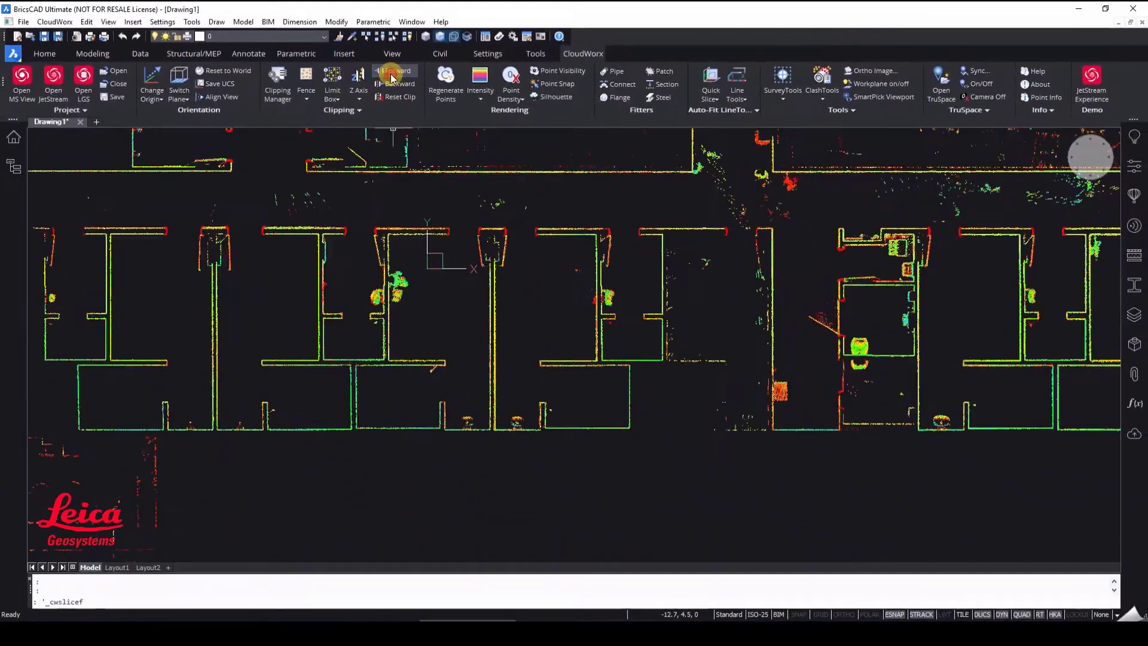
pyautogui.click(397, 76)
pyautogui.click(396, 76)
pyautogui.click(396, 76)
pyautogui.click(393, 76)
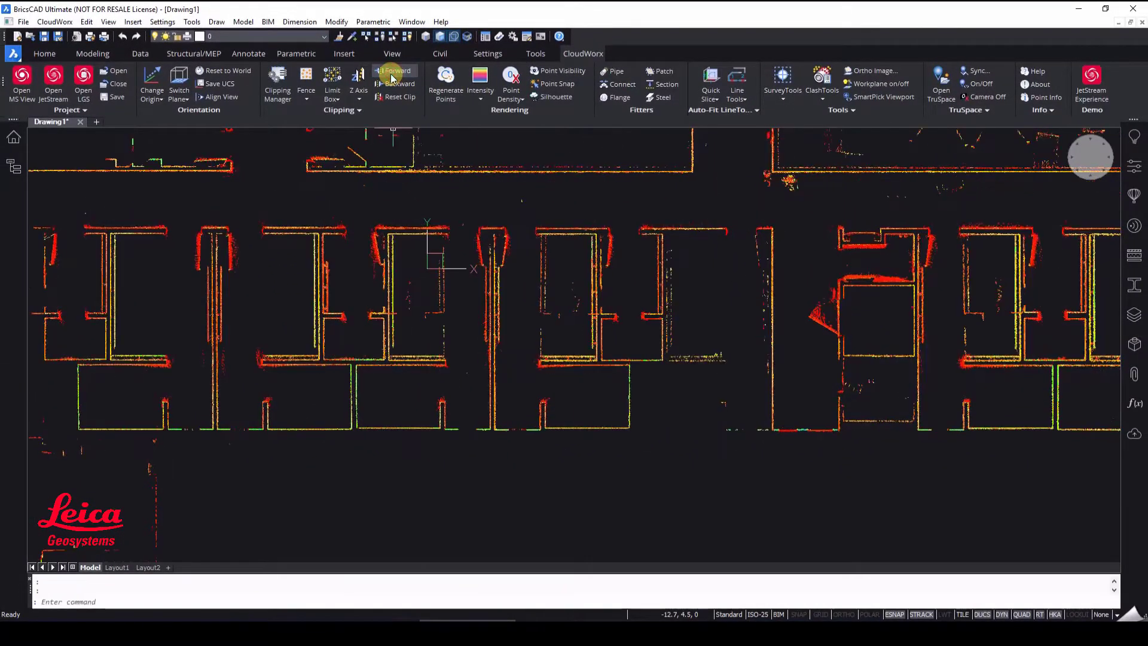
pyautogui.click(392, 77)
pyautogui.click(393, 76)
pyautogui.click(393, 77)
pyautogui.click(393, 76)
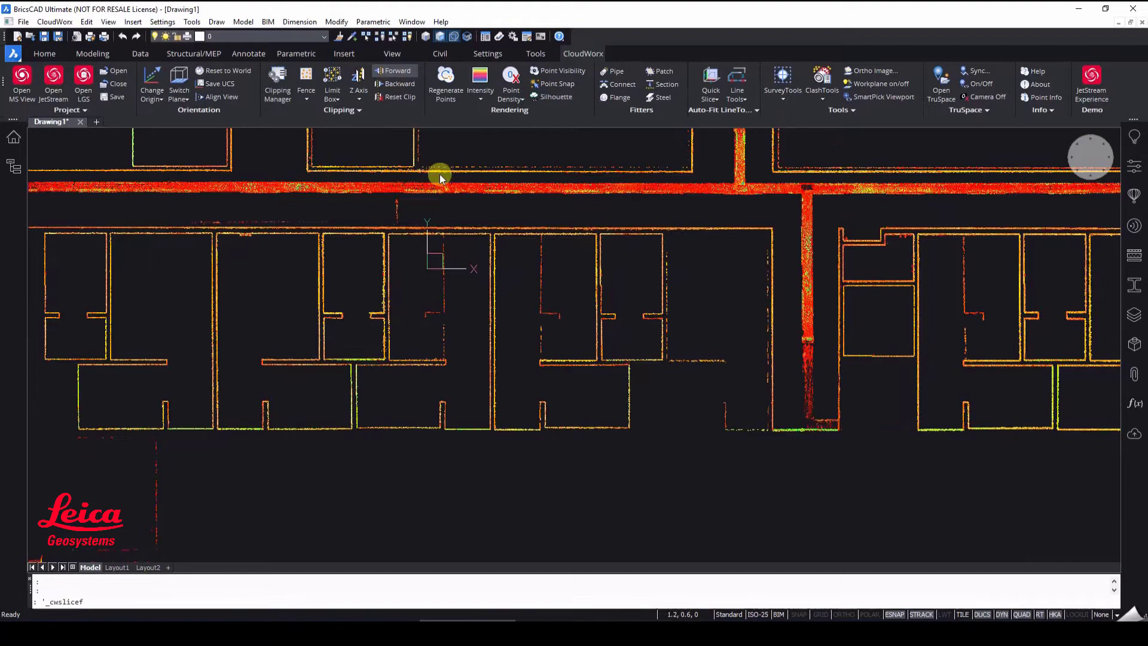
# Step the horizontal slice back below the corridor ceiling so it cuts only the walls.
pyautogui.click(399, 84)
pyautogui.click(399, 86)
pyautogui.click(400, 85)
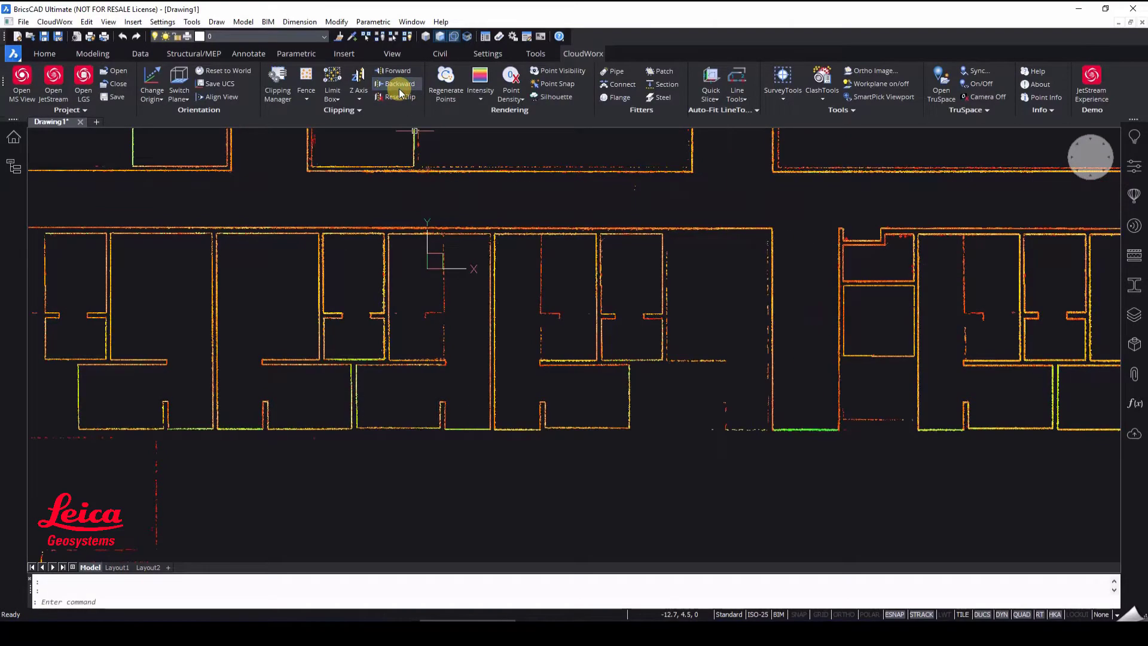
# Set the thickness of the new horizontal slice to 0.03 m in the Clipping Manager.
pyautogui.moveTo(881, 303); pyautogui.dragTo(723, 321, button='middle')
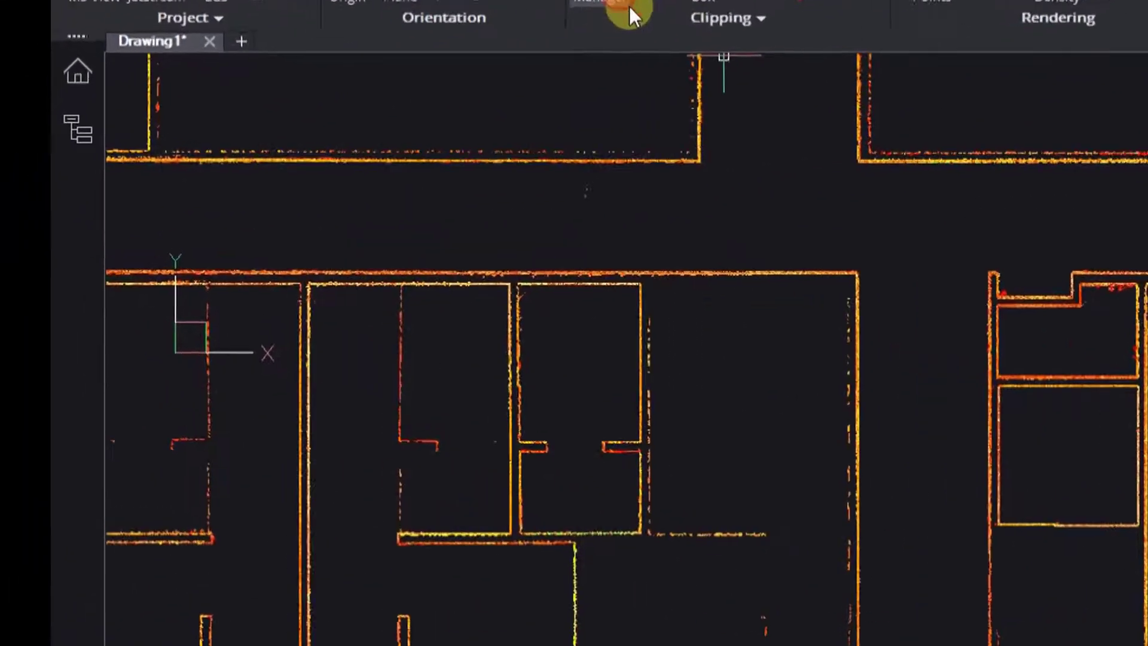
pyautogui.click(278, 82)
pyautogui.doubleClick(630, 300)
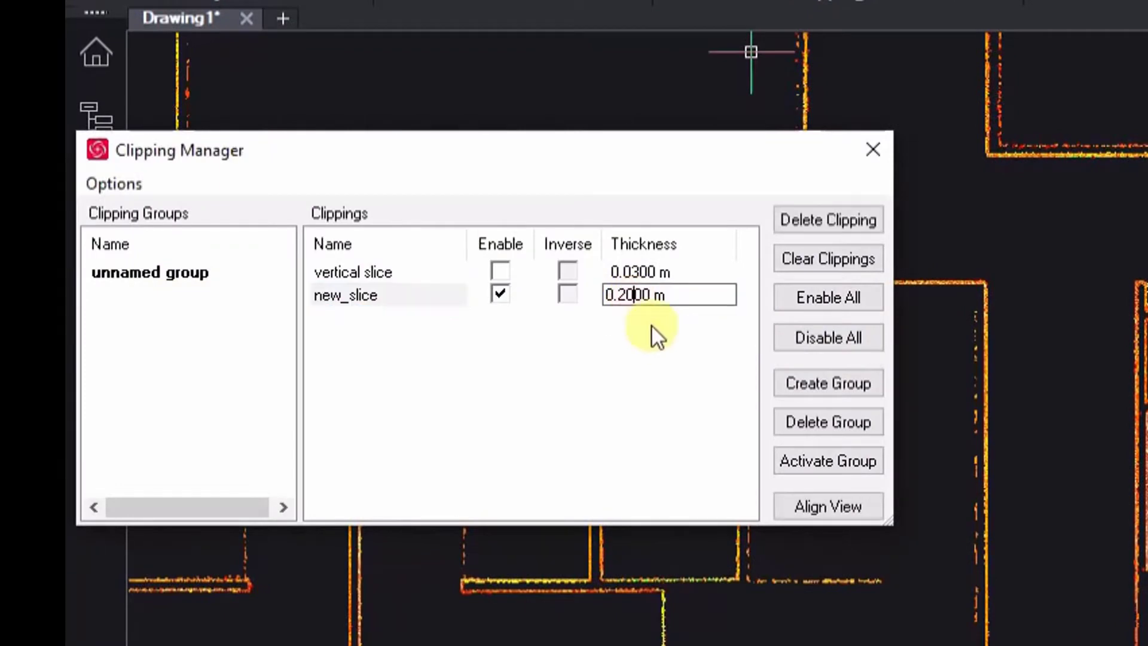
pyautogui.press('BackSpace')
pyautogui.press('BackSpace')
pyautogui.write('03')
pyautogui.press('Return')
# Rename the new horizontal slice to Floor plan and close the Clipping Manager.
pyautogui.doubleClick(401, 295)
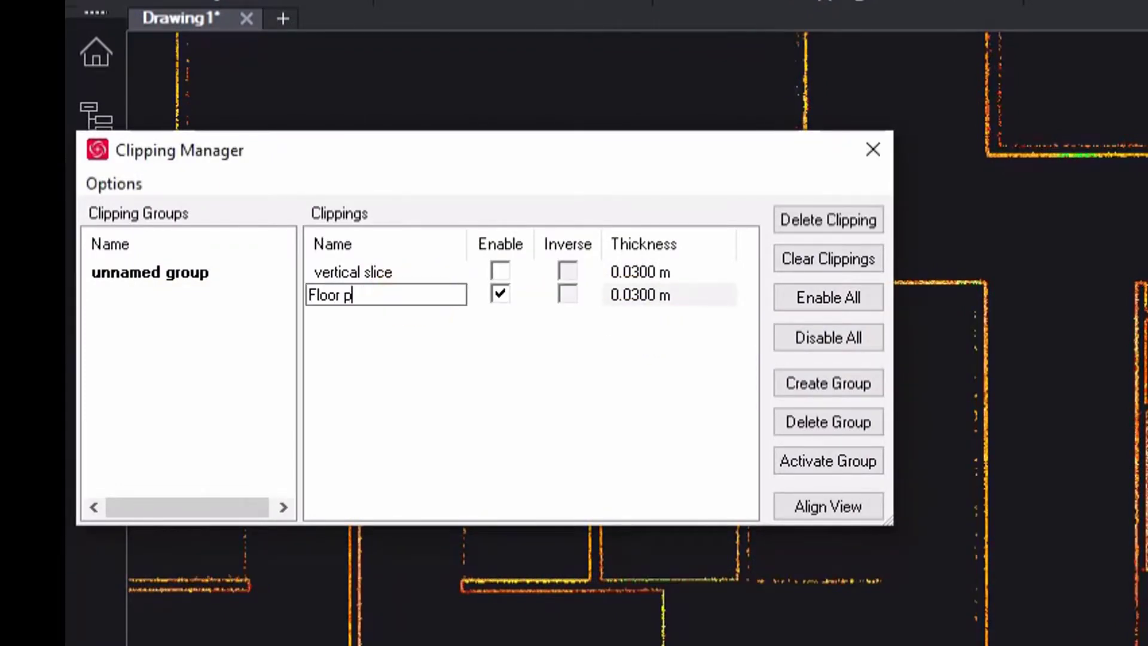
pyautogui.press('Return')
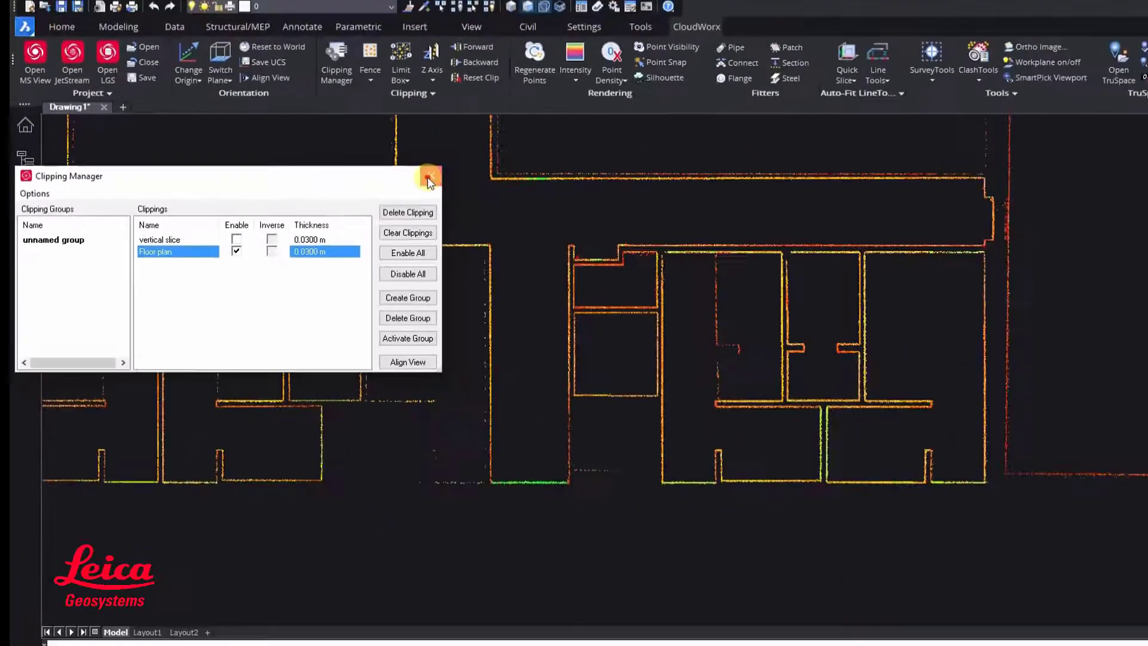
pyautogui.click(873, 149)
# Configure Auto-Fit for best-fit polylines with 90-degree polar tracking and a maximum point distance of 0.05 m.
pyautogui.scroll(-1, 403, 347)
pyautogui.moveTo(385, 348); pyautogui.dragTo(450, 332, button='middle')
pyautogui.scroll(2, 445, 353)
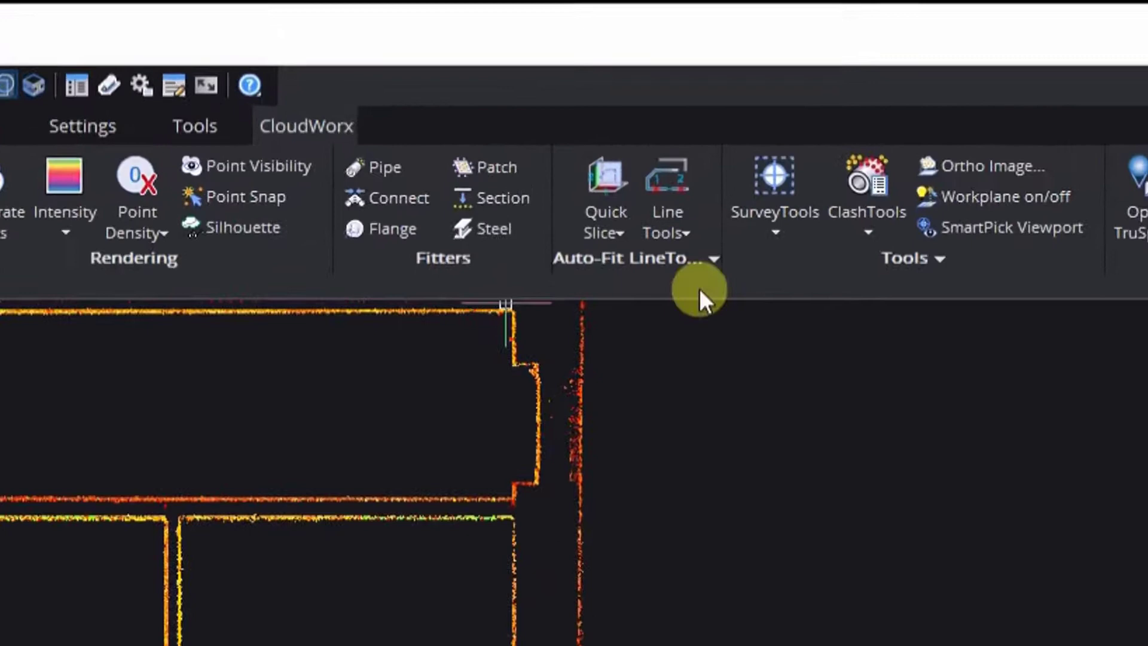
pyautogui.click(737, 91)
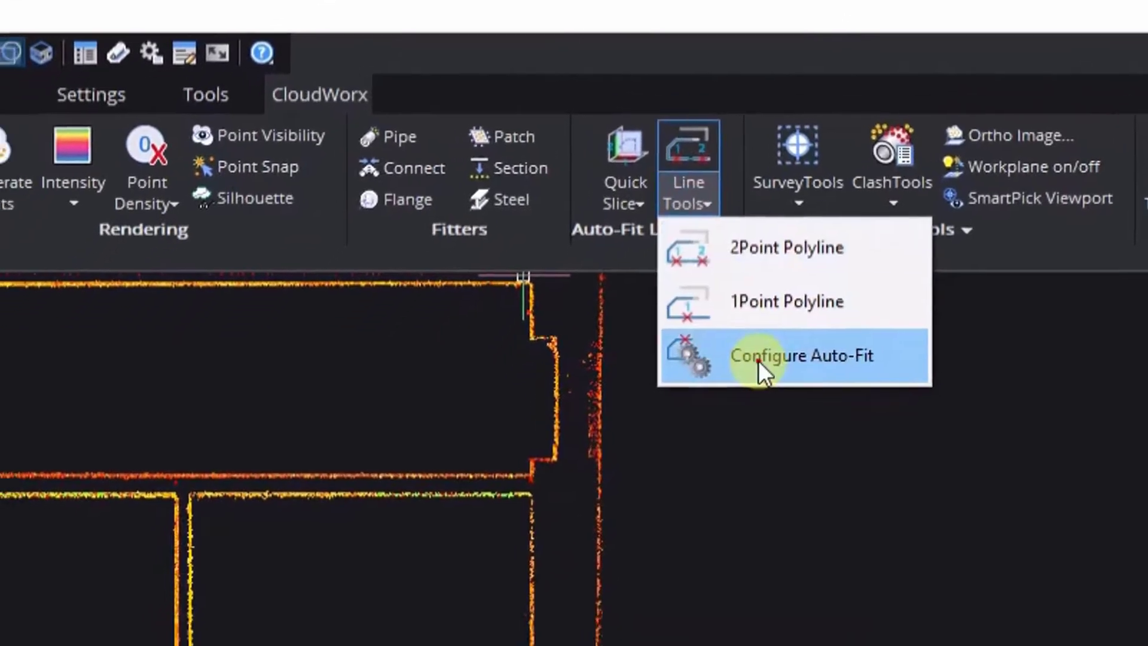
pyautogui.click(758, 360)
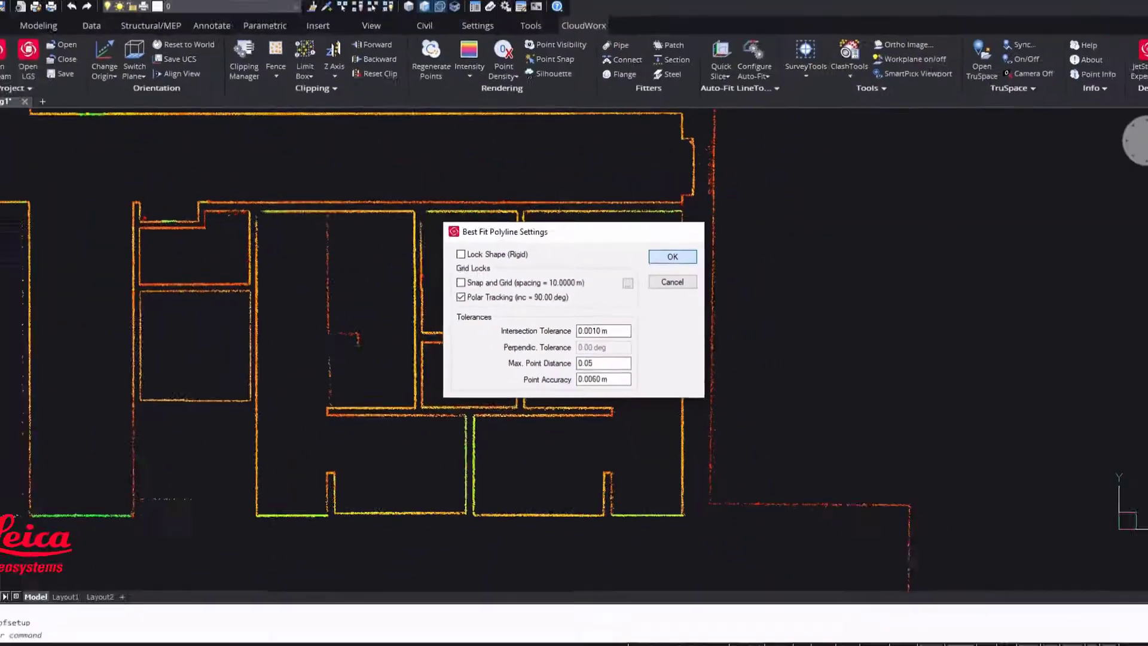
pyautogui.click(782, 202)
# Start a 2Point Polyline and fit it along the building's east outer wall and round onto the southern outer wall.
pyautogui.click(744, 102)
pyautogui.click(754, 116)
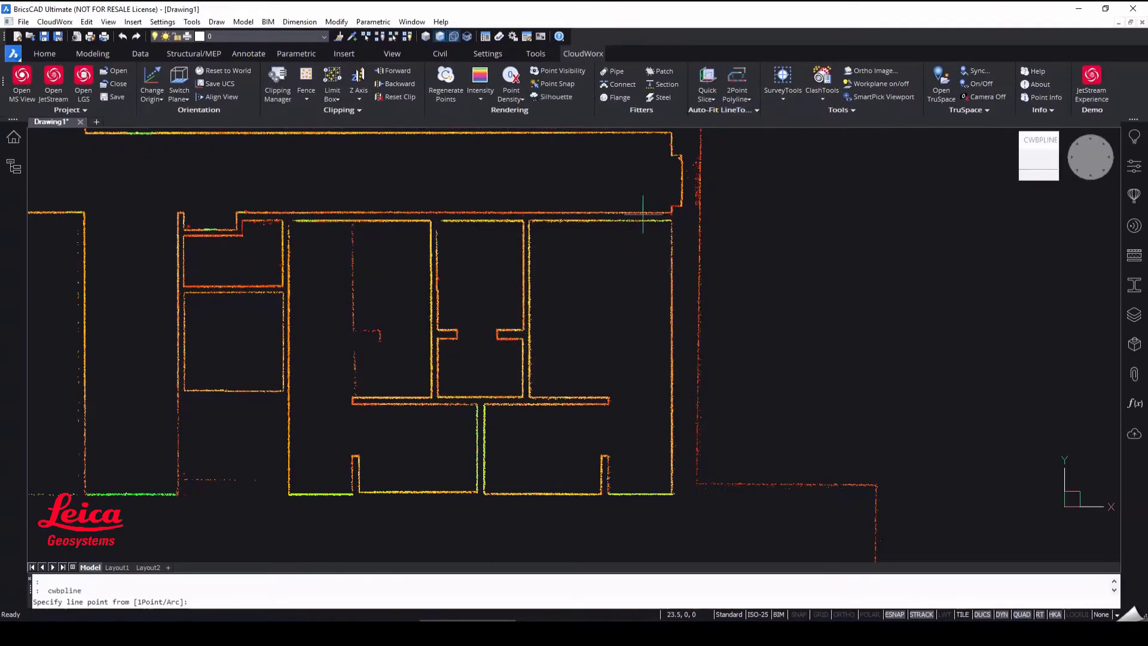
pyautogui.scroll(-5, 583, 298)
pyautogui.moveTo(583, 298); pyautogui.dragTo(575, 416, button='middle')
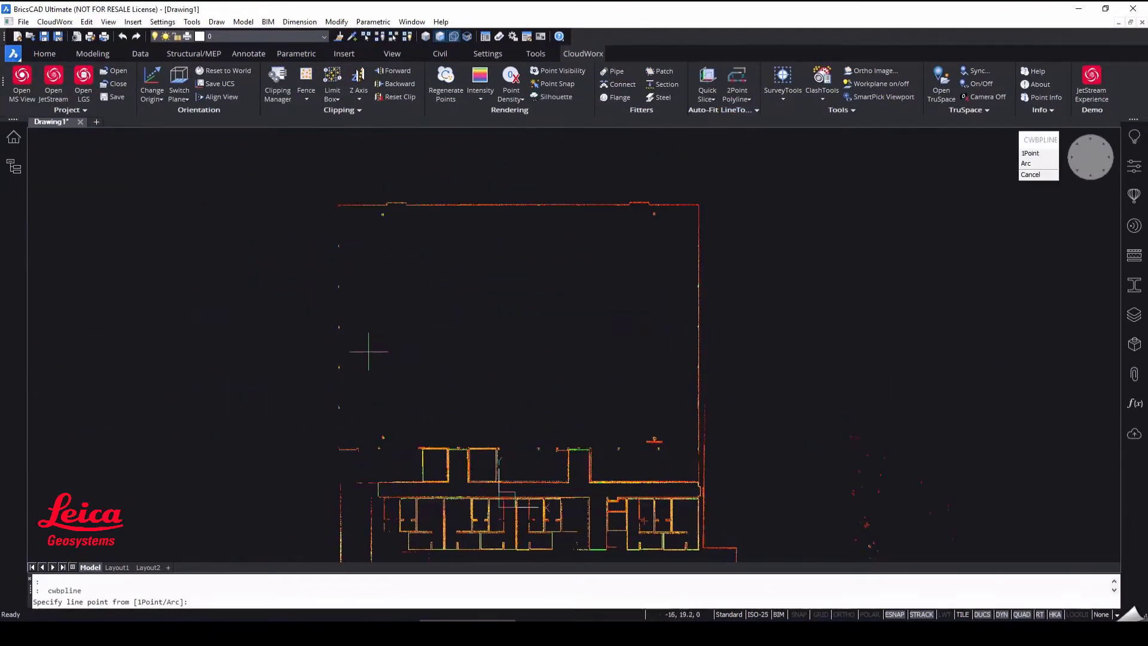
pyautogui.scroll(1, 370, 350)
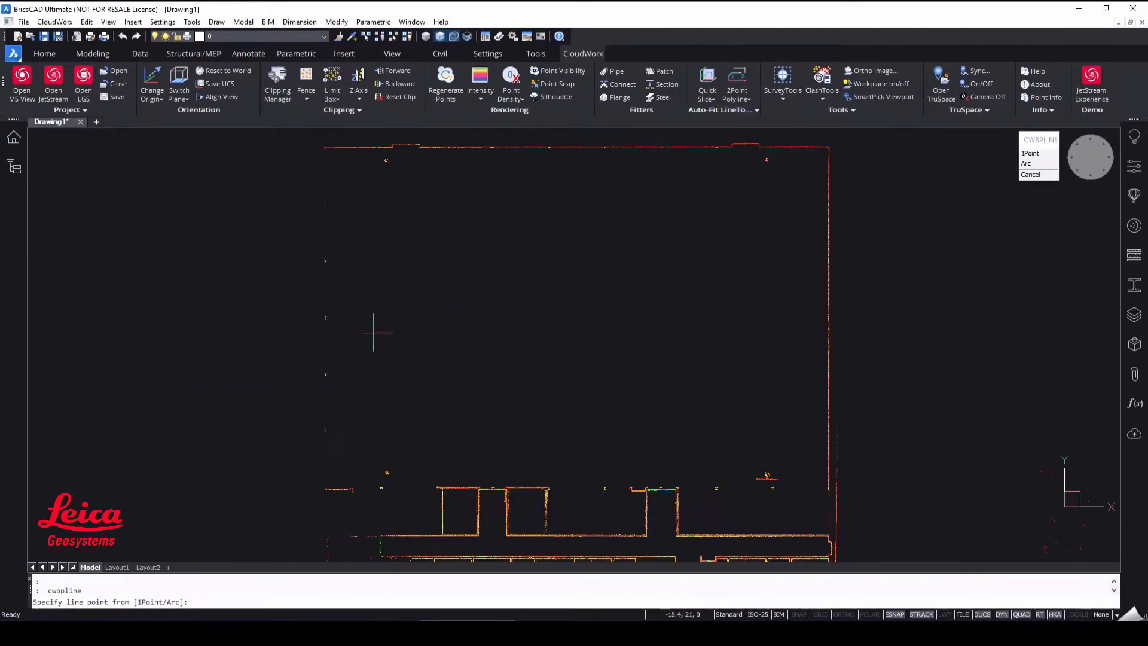
pyautogui.click(829, 171)
pyautogui.moveTo(828, 526); pyautogui.dragTo(754, 311, button='middle')
pyautogui.scroll(2, 756, 422)
pyautogui.click(749, 383)
pyautogui.click(739, 403)
pyautogui.moveTo(364, 417); pyautogui.dragTo(794, 409, button='middle')
pyautogui.click(398, 394)
# Fit the polyline to the inner room walls below the corridor, following them around the free wall end.
pyautogui.scroll(3, 382, 391)
pyautogui.click(394, 379)
pyautogui.click(395, 280)
pyautogui.click(405, 273)
pyautogui.scroll(3, 565, 269)
pyautogui.click(564, 267)
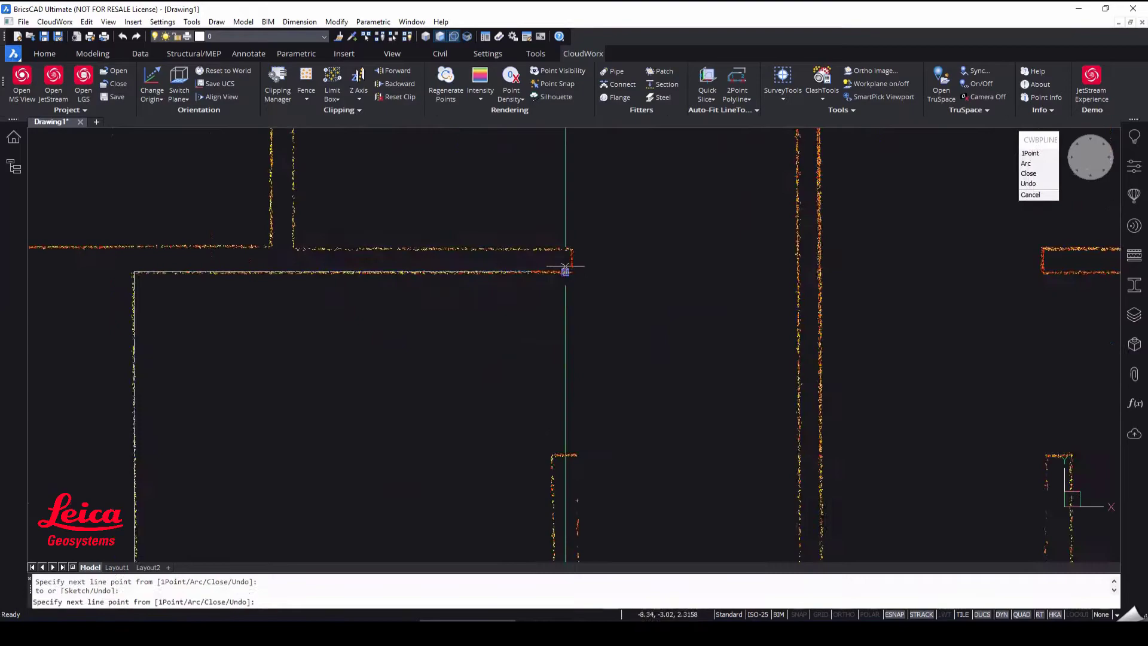
pyautogui.click(565, 268)
pyautogui.scroll(-3, 415, 280)
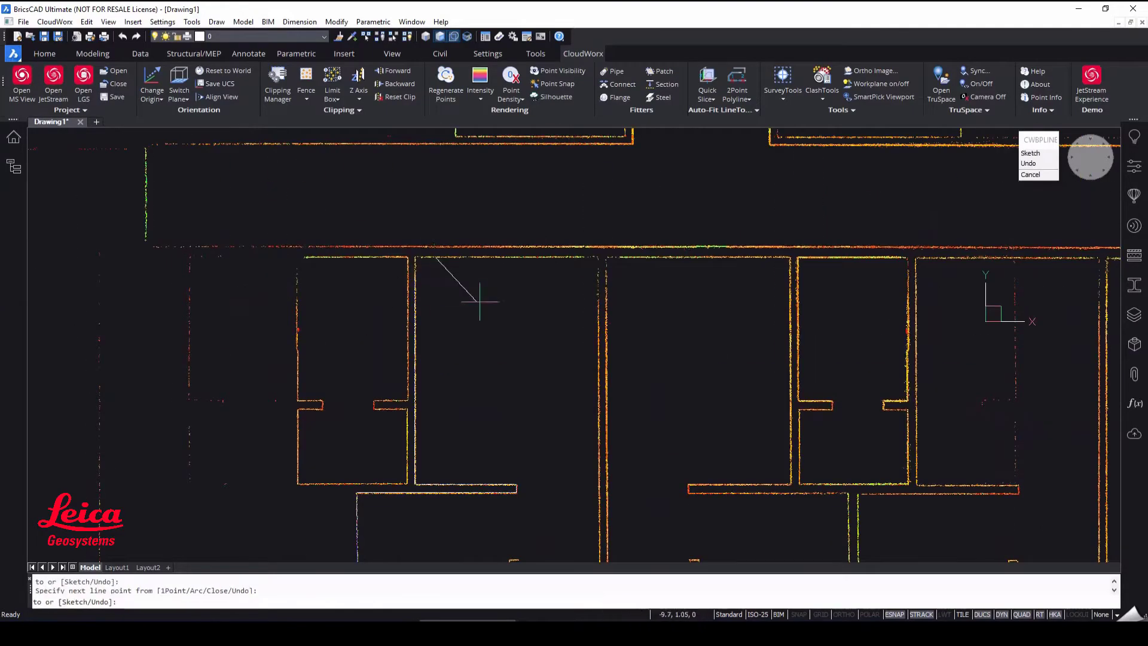
pyautogui.moveTo(836, 299); pyautogui.dragTo(419, 293, button='middle')
pyautogui.click(589, 282)
pyautogui.press('Return')
# Fit a new 2Point Polyline along the corridor's lower wall, its short west end wall and its upper wall.
pyautogui.press('Return')
pyautogui.click(598, 273)
pyautogui.scroll(-4, 433, 283)
pyautogui.scroll(4, 251, 258)
pyautogui.click(239, 259)
pyautogui.click(217, 188)
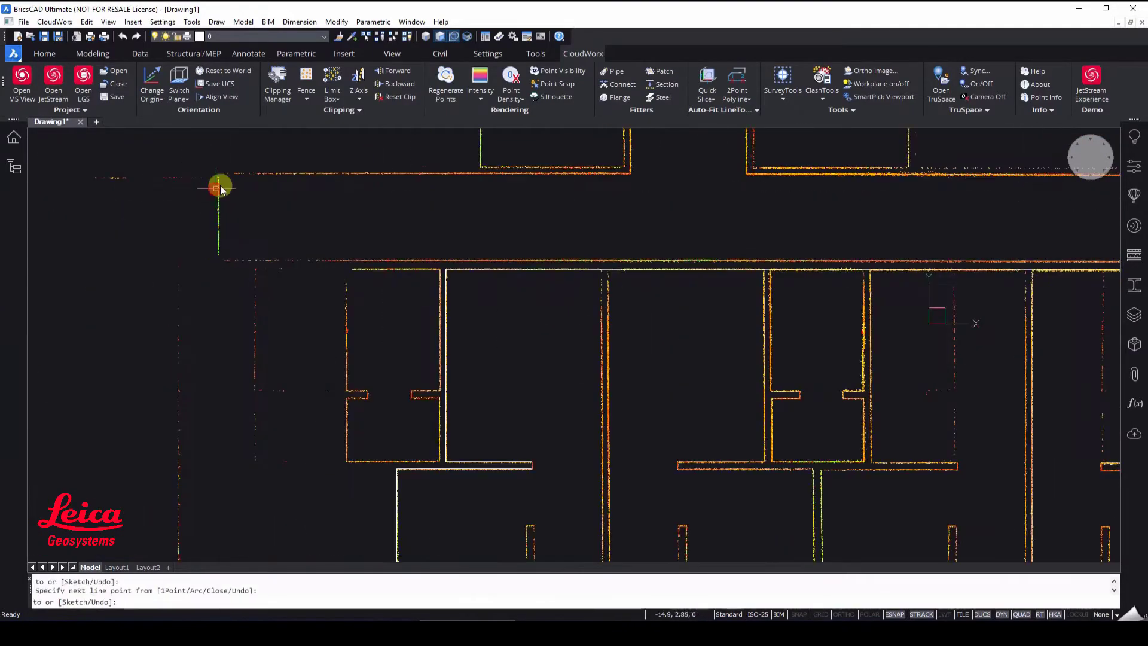
pyautogui.click(218, 239)
pyautogui.click(242, 174)
pyautogui.scroll(-4, 251, 179)
pyautogui.click(688, 324)
pyautogui.press('Return')
# Fit 2Point Polylines to the walls of the recess that opens north of the corridor.
pyautogui.press('Return')
pyautogui.scroll(3, 705, 326)
pyautogui.click(721, 296)
pyautogui.scroll(-3, 717, 298)
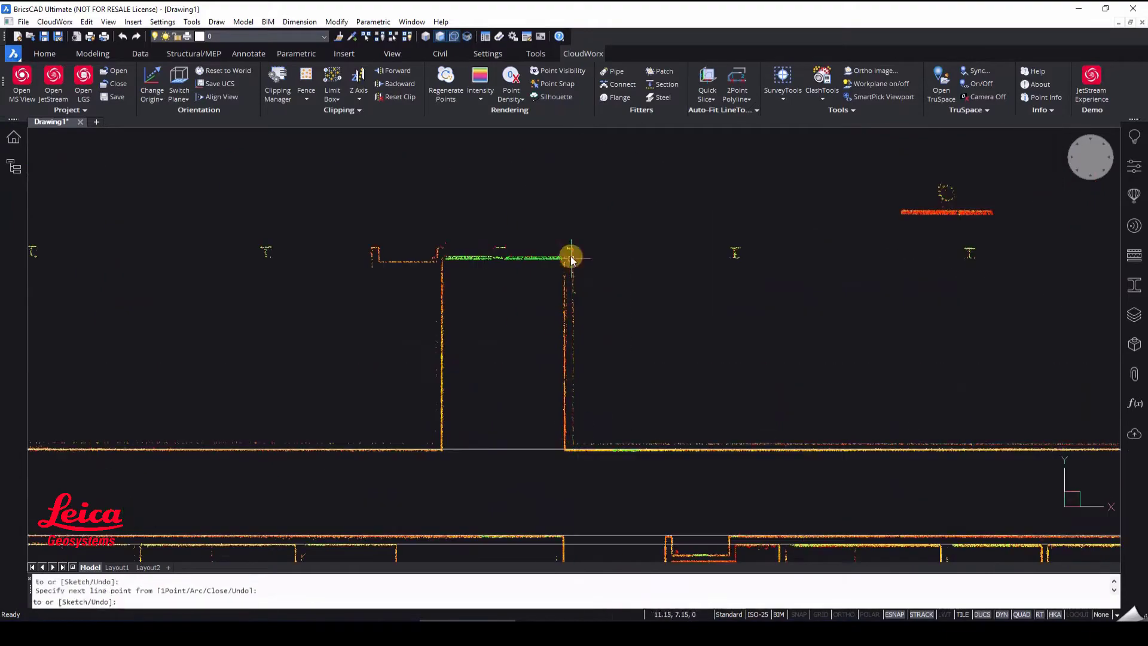
pyautogui.scroll(3, 573, 258)
pyautogui.click(556, 243)
pyautogui.scroll(-3, 563, 293)
pyautogui.click(556, 448)
pyautogui.press('Return')
pyautogui.press('Return')
pyautogui.click(438, 295)
pyautogui.scroll(-3, 438, 295)
pyautogui.press('Return')
# Fit a 2Point Polyline to the partition walls of the southeastern rooms, including the short wall stub at the opening.
pyautogui.press('Return')
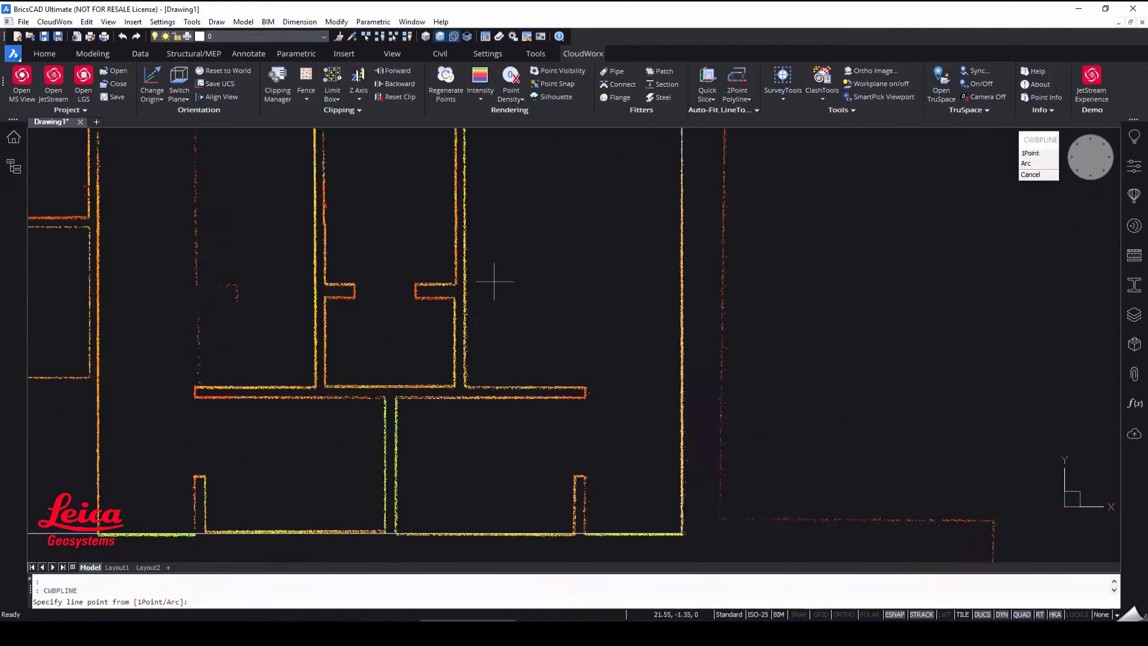
pyautogui.moveTo(495, 281); pyautogui.dragTo(501, 357, button='middle')
pyautogui.click(469, 287)
pyautogui.click(469, 443)
pyautogui.click(320, 454)
pyautogui.scroll(3, 320, 358)
pyautogui.click(562, 321)
pyautogui.click(514, 372)
pyautogui.click(534, 394)
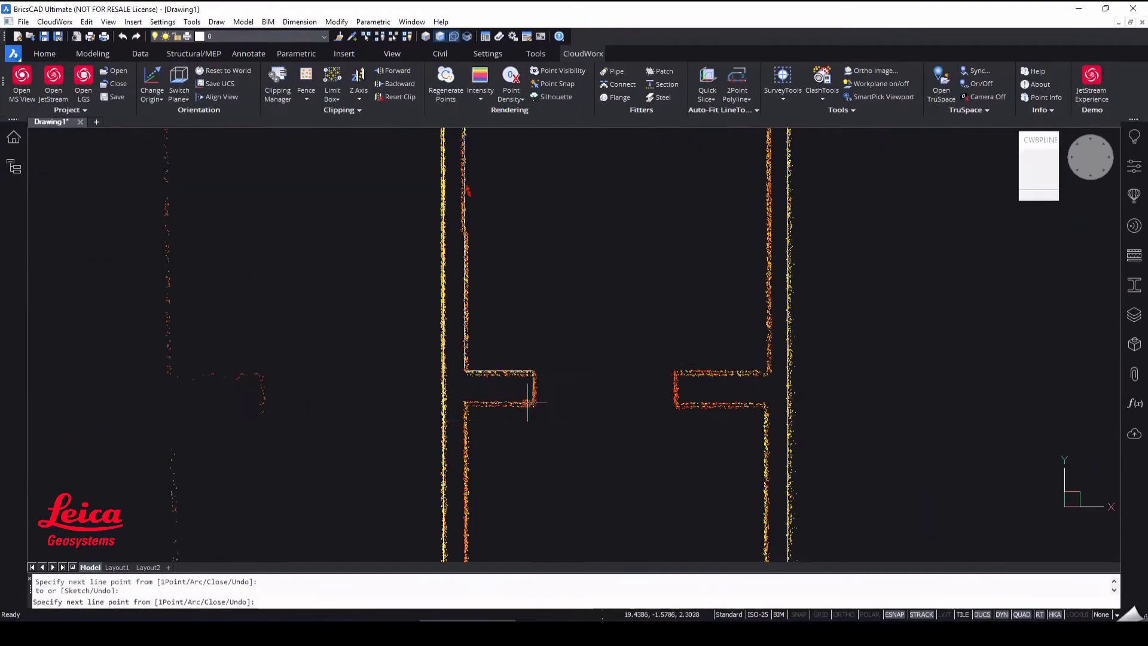
pyautogui.click(527, 402)
pyautogui.scroll(-2, 527, 402)
pyautogui.click(618, 325)
pyautogui.scroll(2, 594, 321)
pyautogui.click(594, 304)
pyautogui.press('Return')
# Trace the walls of the small rooms just south of the corridor with 2Point Polylines.
pyautogui.press('Return')
pyautogui.click(518, 351)
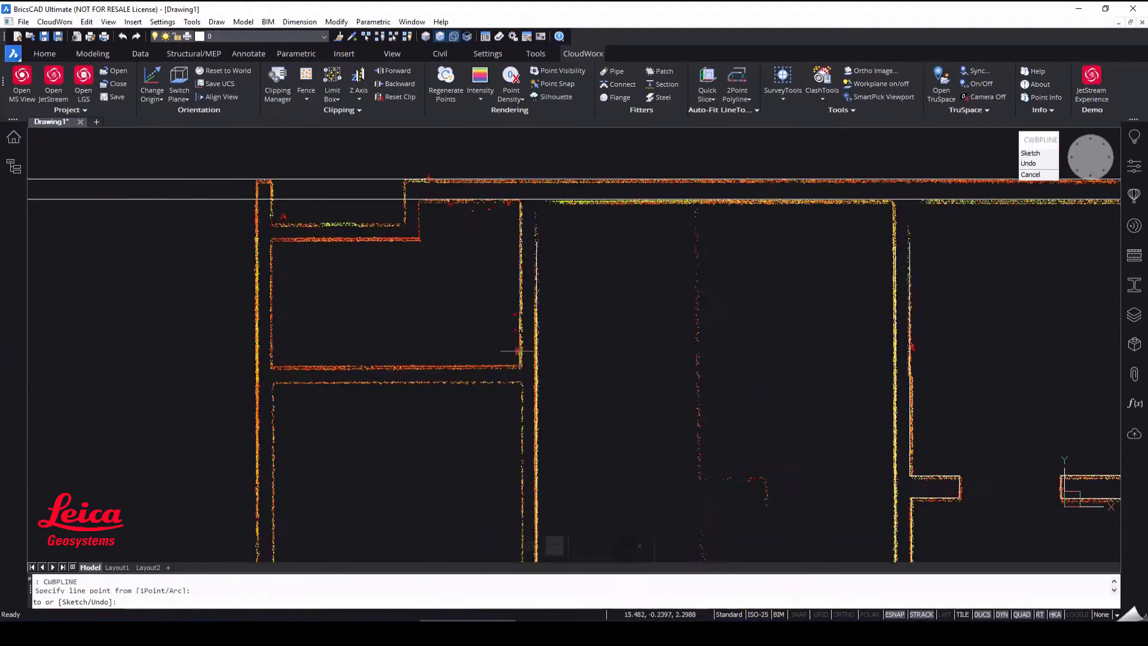
pyautogui.scroll(-4, 517, 351)
pyautogui.press('Escape')
# Hide the point cloud and extend the open wall lines to meet the corridor and outer wall lines.
pyautogui.click(547, 72)
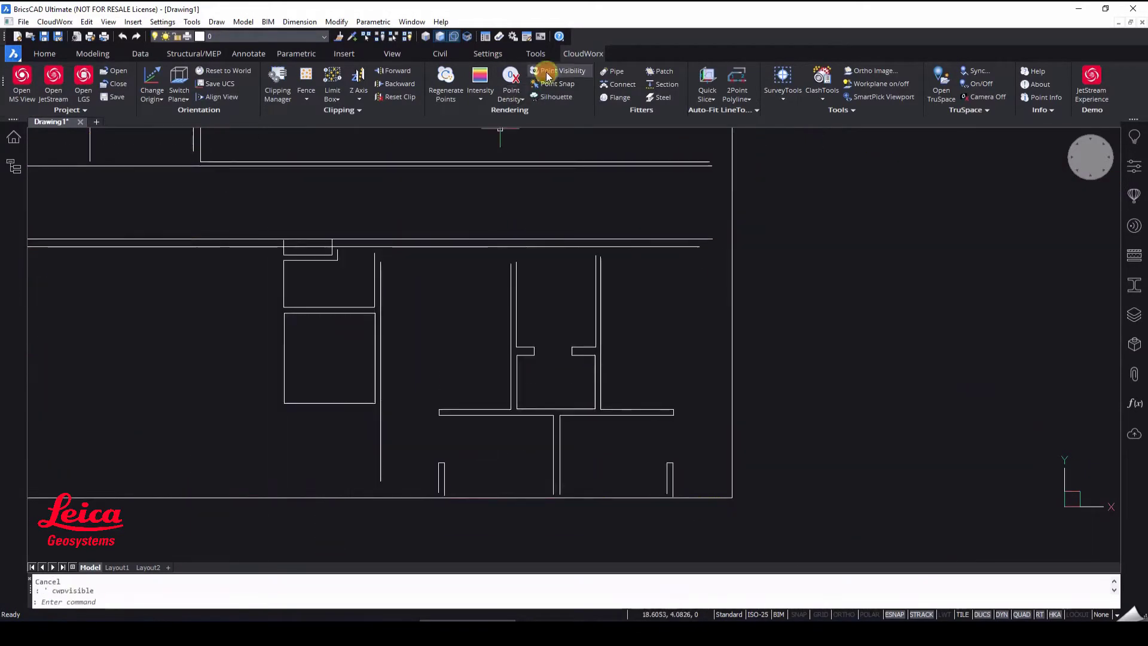
pyautogui.scroll(-1, 565, 182)
pyautogui.moveTo(532, 318); pyautogui.dragTo(443, 339, button='middle')
pyautogui.scroll(2, 456, 390)
pyautogui.scroll(-1, 515, 329)
pyautogui.write('ex')
pyautogui.press('Return')
pyautogui.click(551, 260)
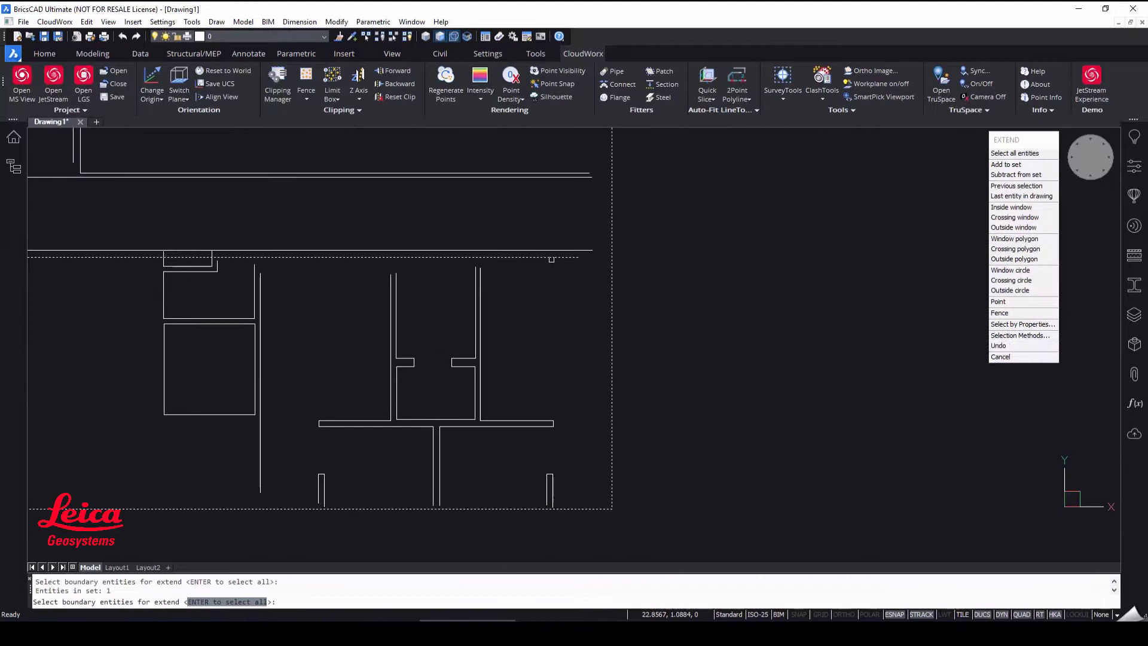
pyautogui.press('Return')
pyautogui.click(564, 250)
pyautogui.moveTo(276, 305); pyautogui.dragTo(242, 279)
pyautogui.moveTo(570, 490); pyautogui.dragTo(250, 502)
pyautogui.moveTo(323, 424); pyautogui.dragTo(437, 437, button='middle')
pyautogui.press('Return')
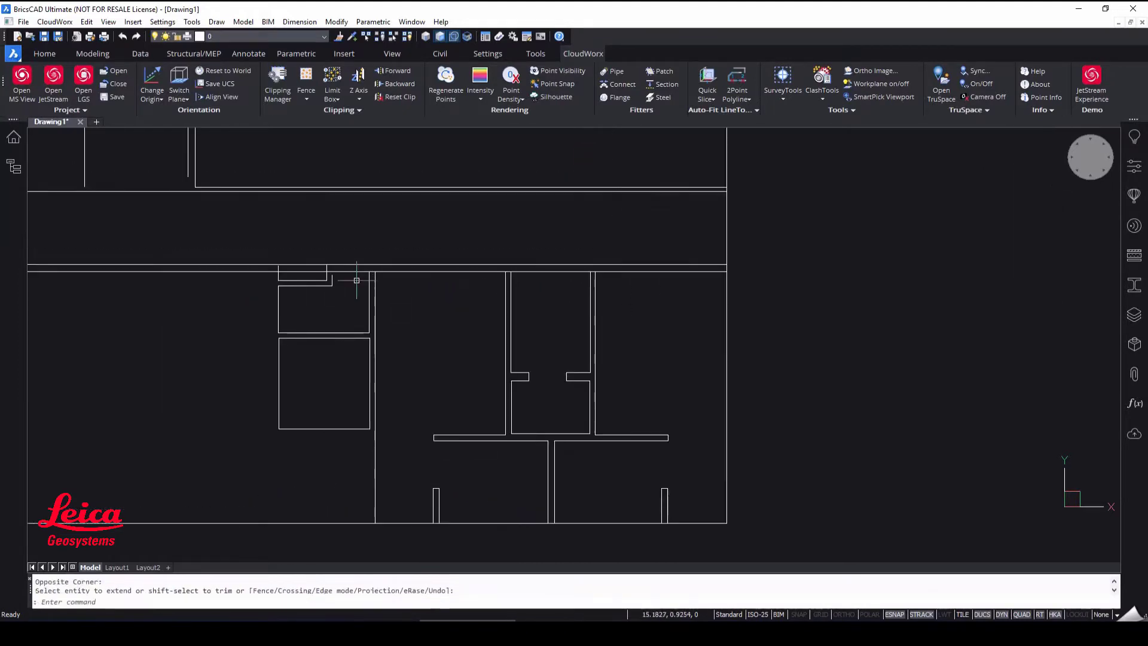
# Show the point cloud again and examine the completed floor plan against it in a 3D view.
pyautogui.scroll(-1, 233, 325)
pyautogui.scroll(-1, 659, 310)
pyautogui.click(562, 71)
pyautogui.moveTo(452, 359); pyautogui.dragTo(511, 338, button='middle')
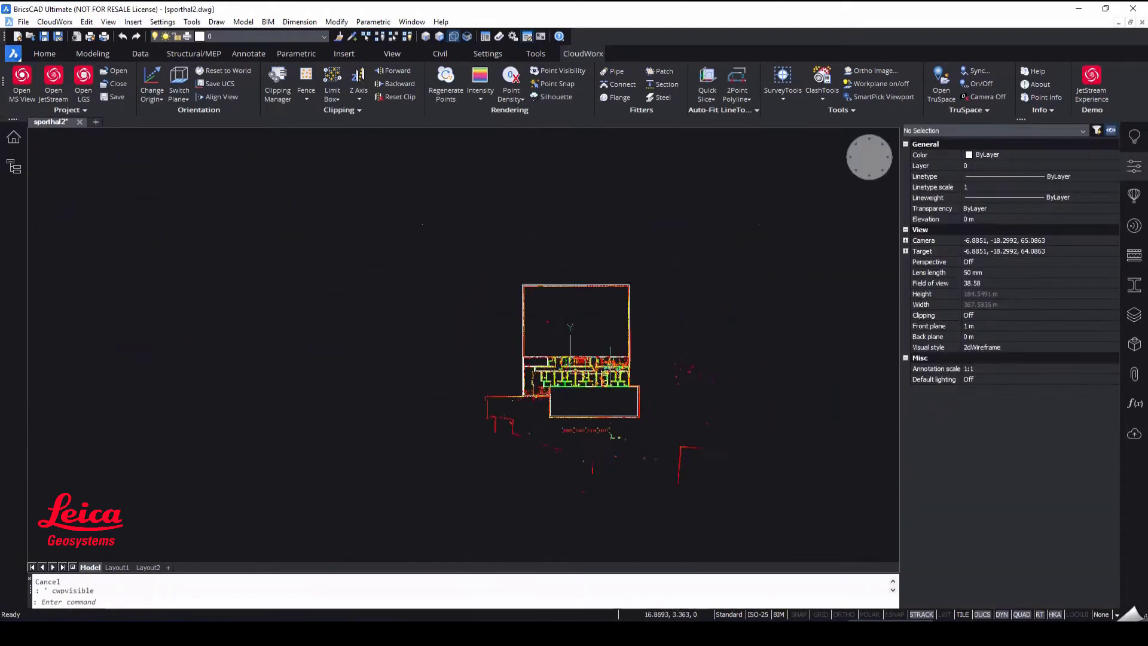
pyautogui.keyDown('shift'); pyautogui.moveTo(614, 366); pyautogui.dragTo(759, 275, button='middle'); pyautogui.keyUp('shift')
pyautogui.scroll(6, 518, 365)
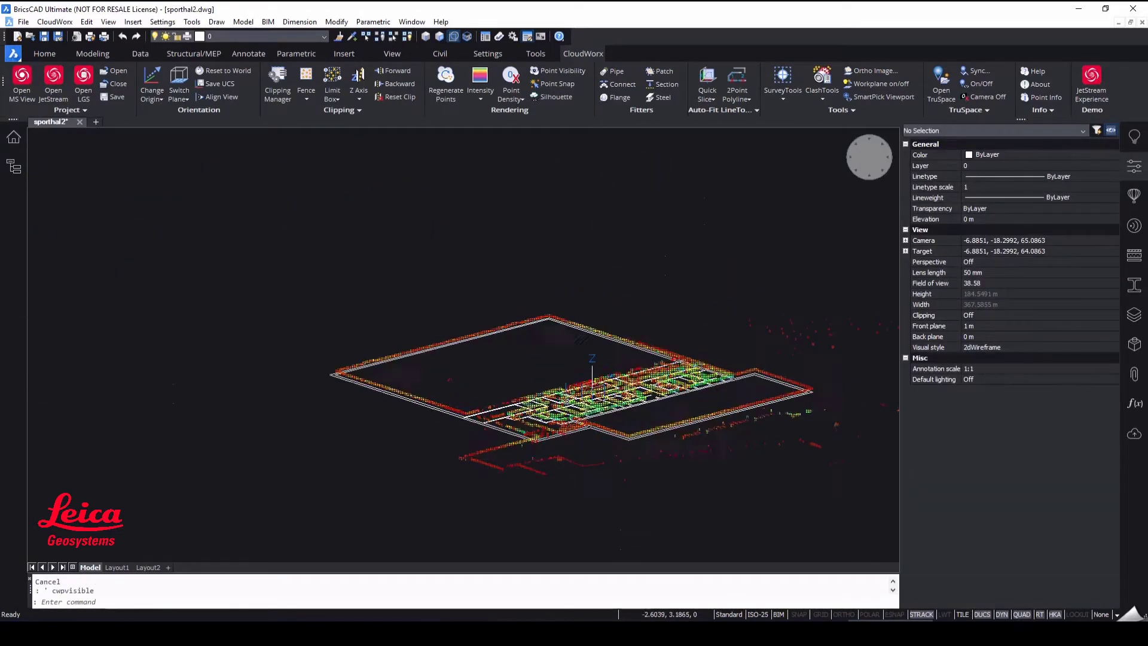
pyautogui.moveTo(519, 365); pyautogui.dragTo(472, 322, button='middle')
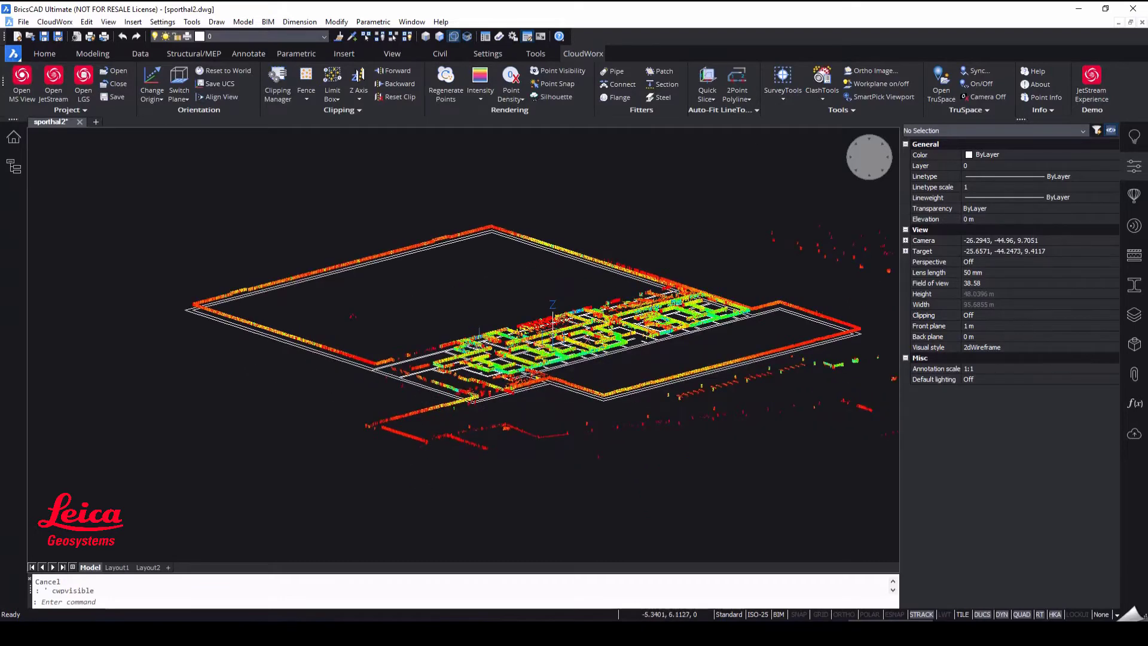
# Hide the point cloud so only the floor plan linework is shown in the 3D view.
pyautogui.click(549, 85)
pyautogui.click(560, 70)
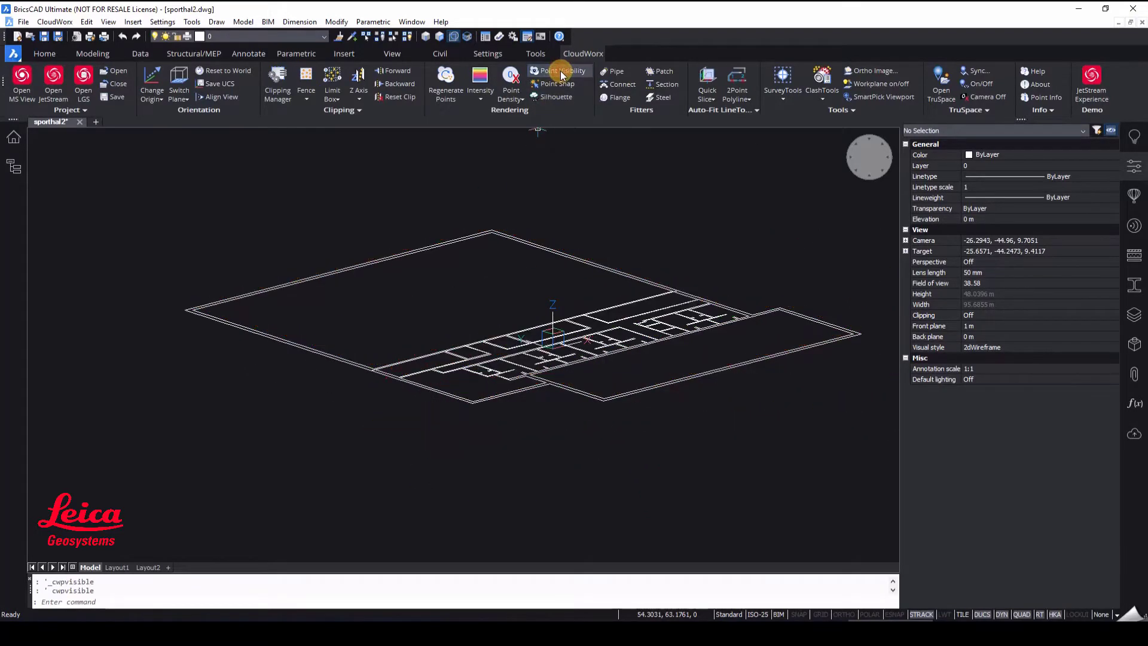
pyautogui.scroll(-2, 507, 269)
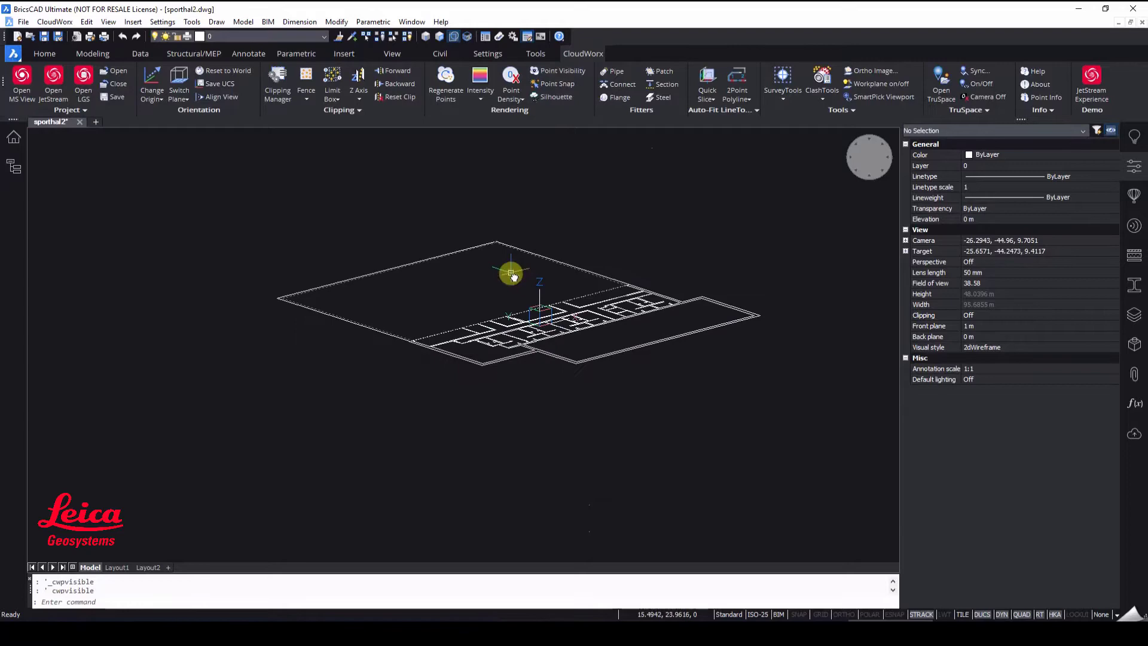
pyautogui.moveTo(511, 273); pyautogui.dragTo(493, 323, button='middle')
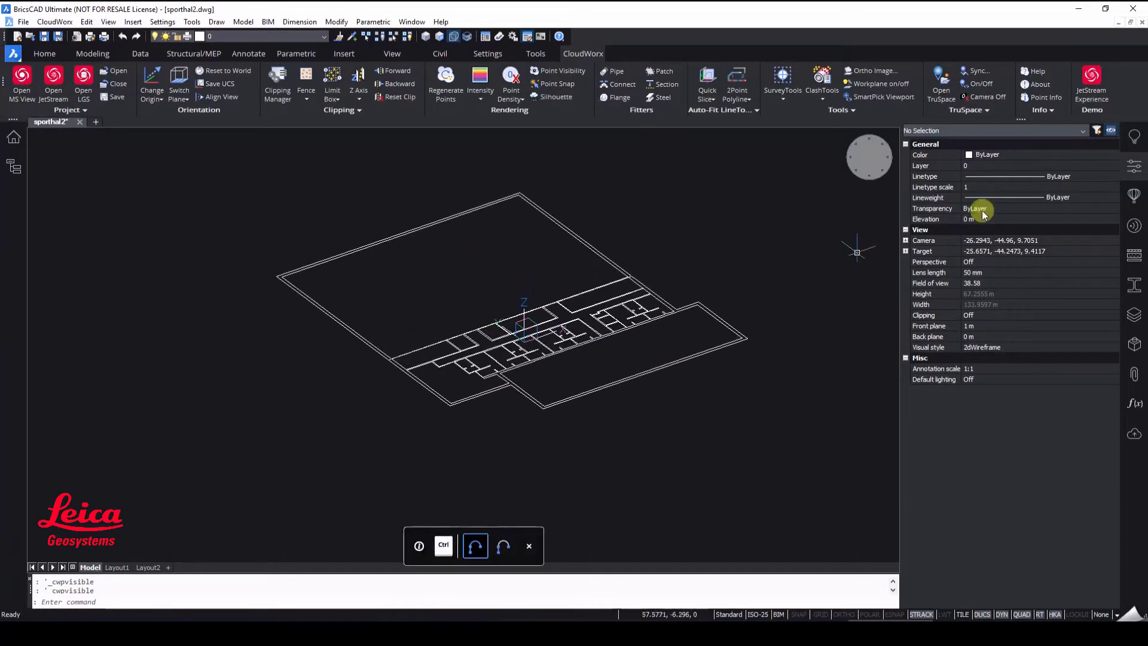
# Bring up the layer list and turn off the inner walls layer.
pyautogui.click(1130, 169)
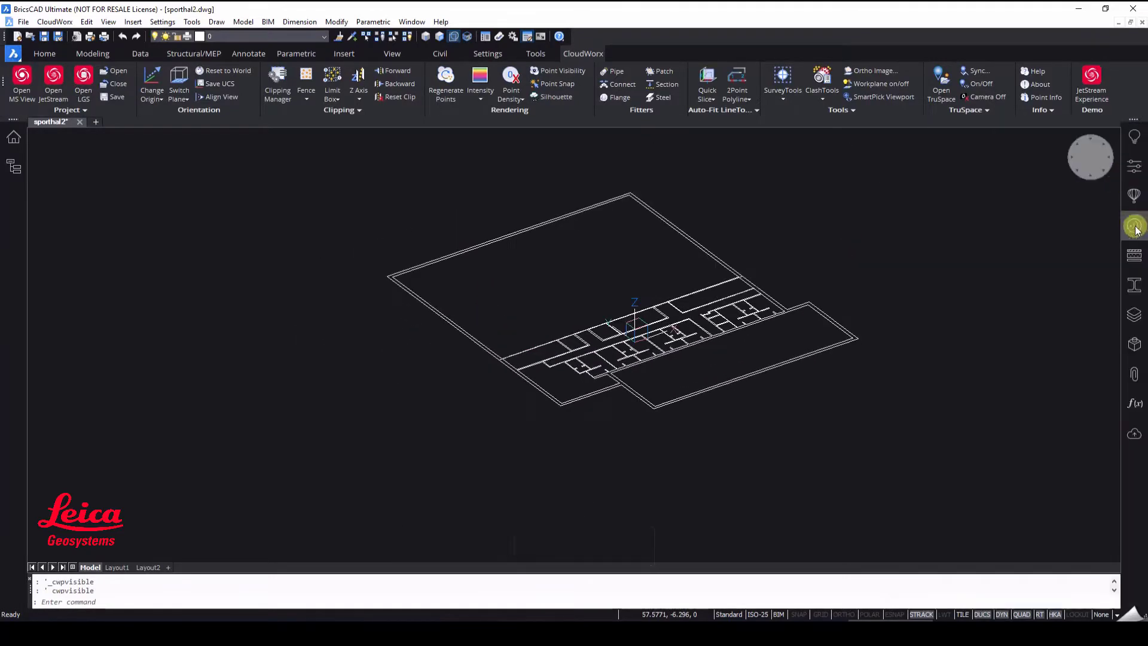
pyautogui.click(1133, 315)
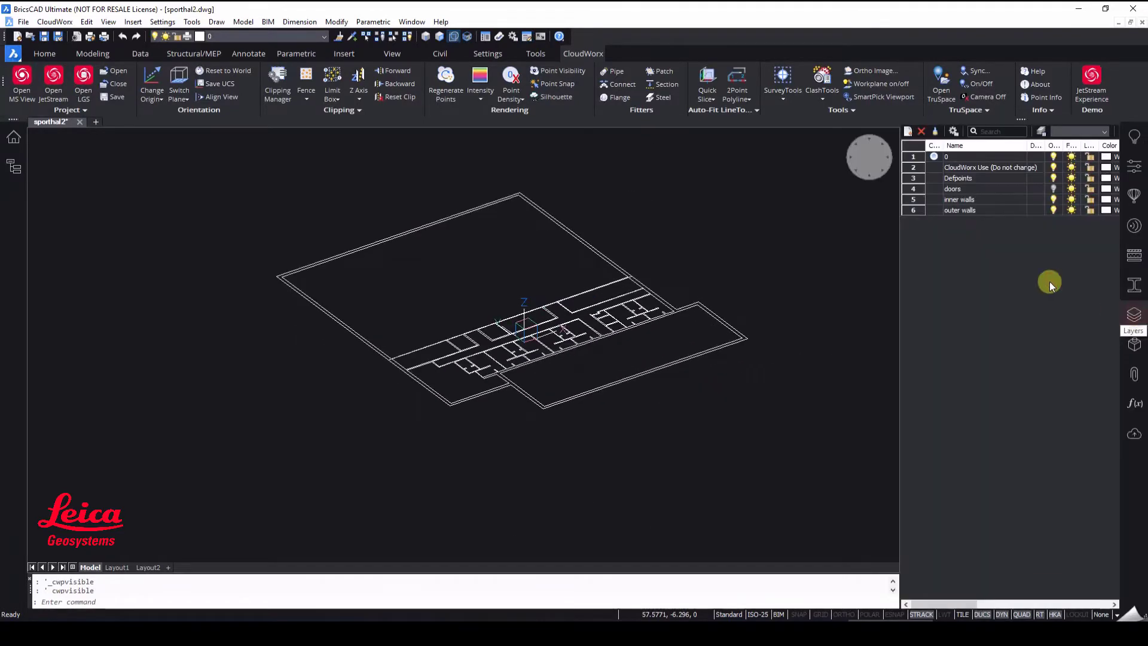
pyautogui.click(1052, 189)
pyautogui.click(1053, 199)
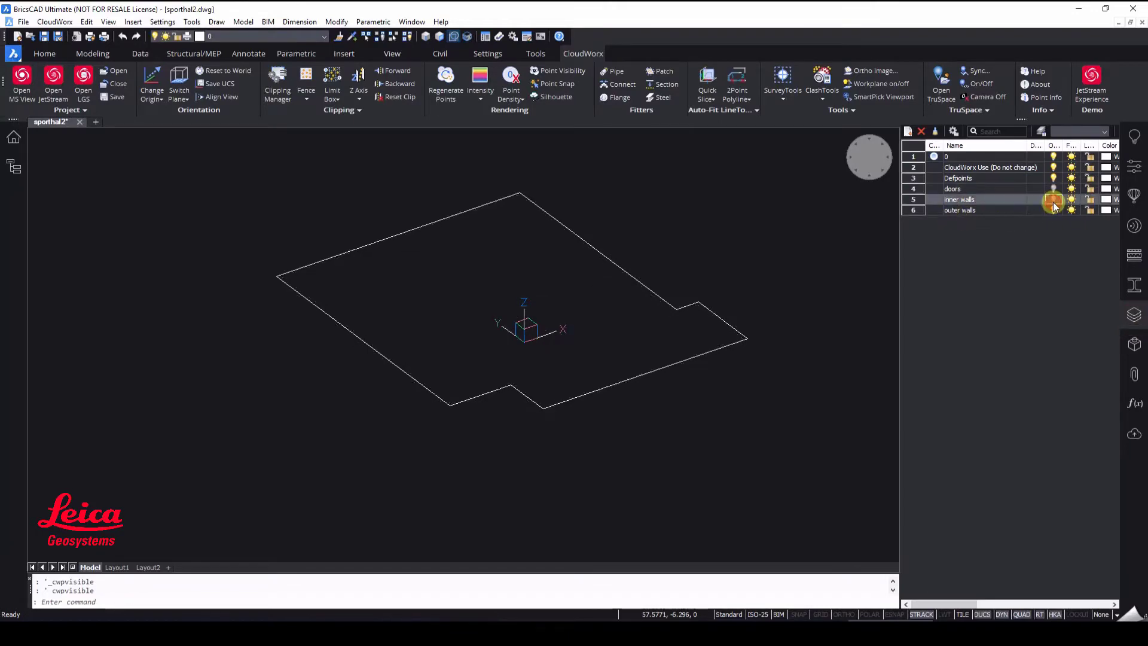
# Extrude the area inside the building outline into a thin floor slab and set the visual style to Conceptual.
pyautogui.click(658, 367)
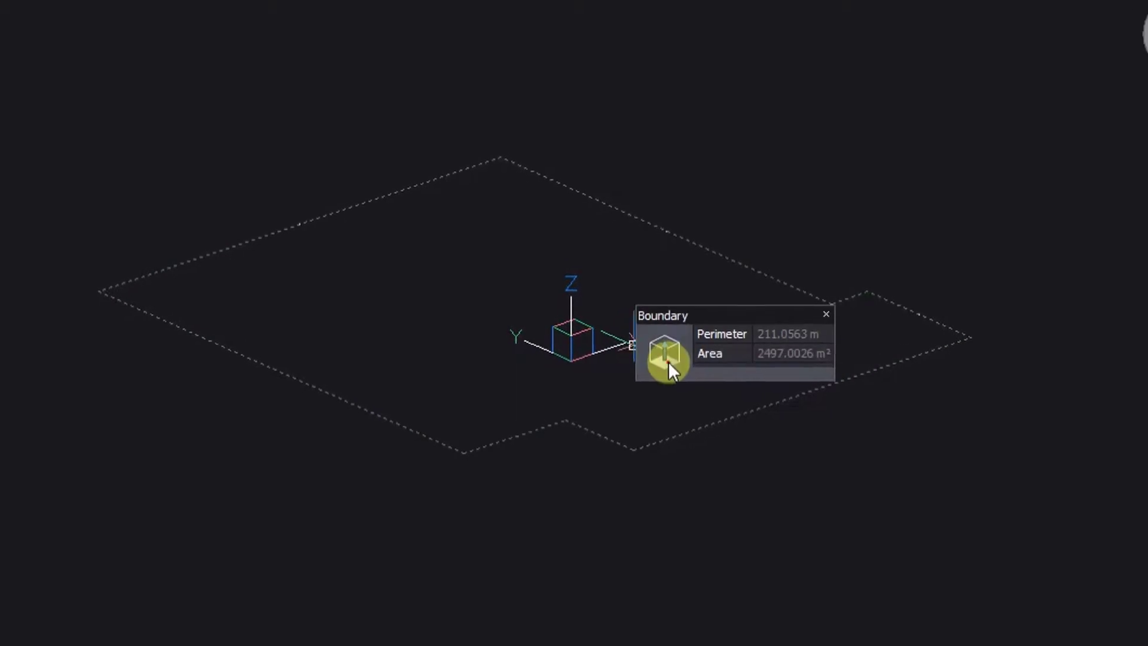
pyautogui.click(666, 356)
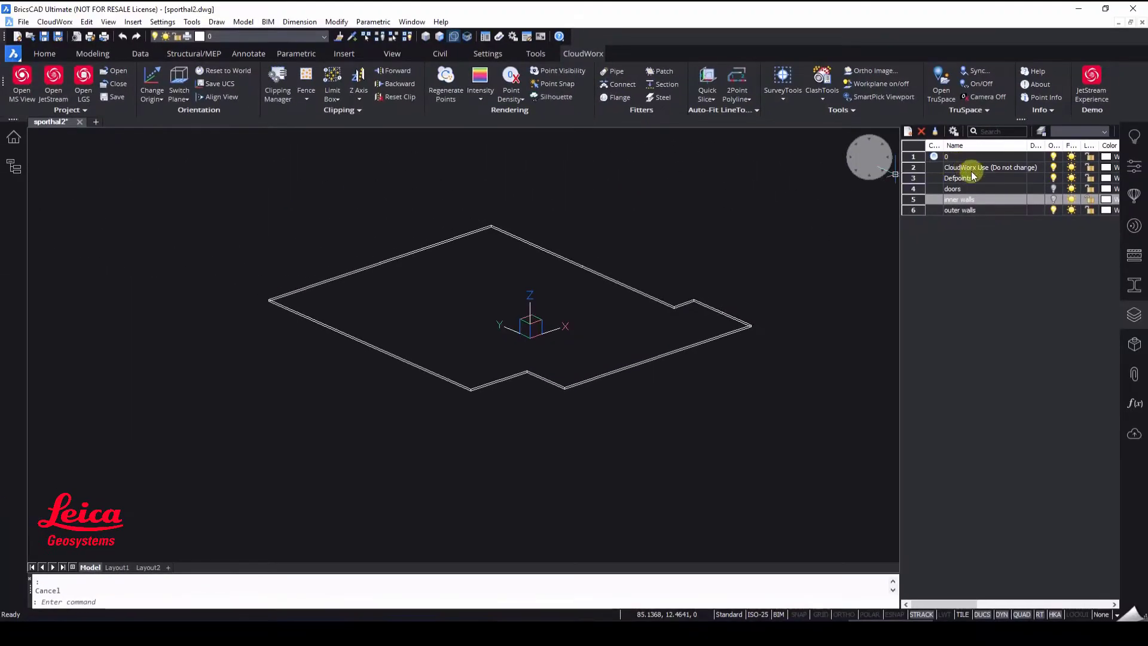
pyautogui.click(1139, 167)
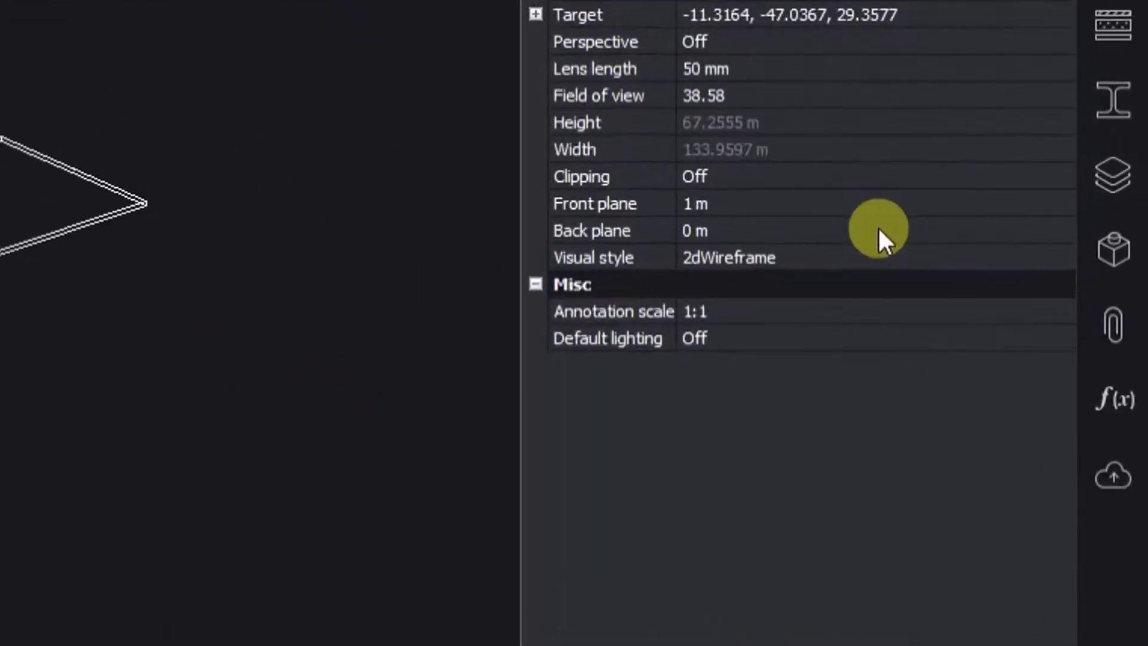
pyautogui.click(816, 245)
pyautogui.click(815, 245)
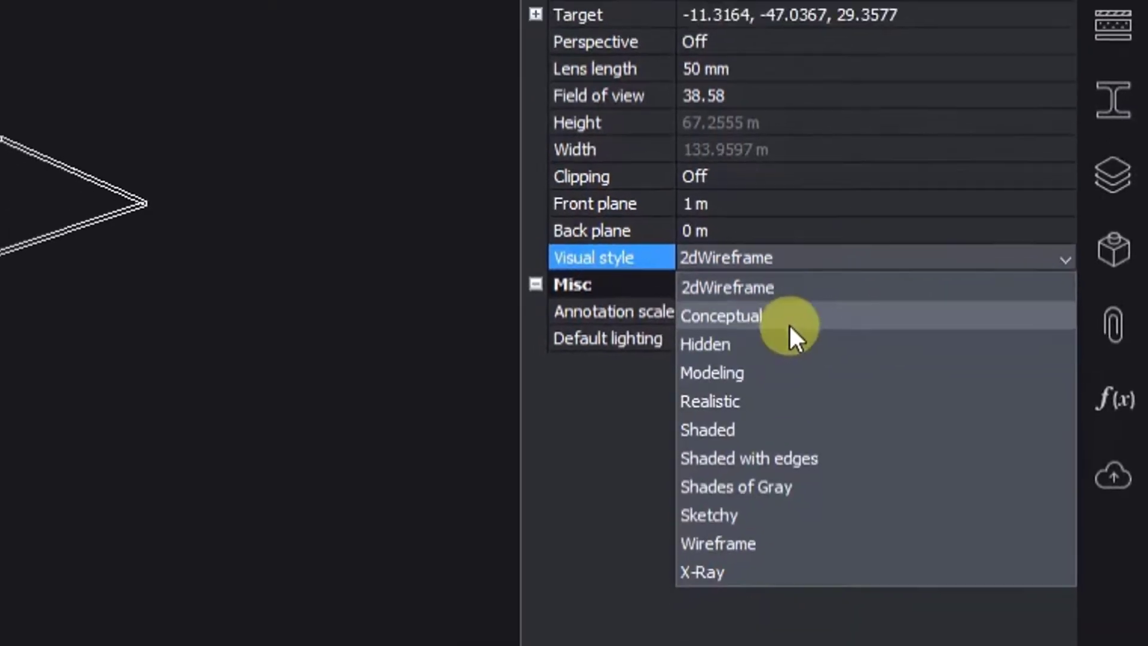
pyautogui.click(747, 308)
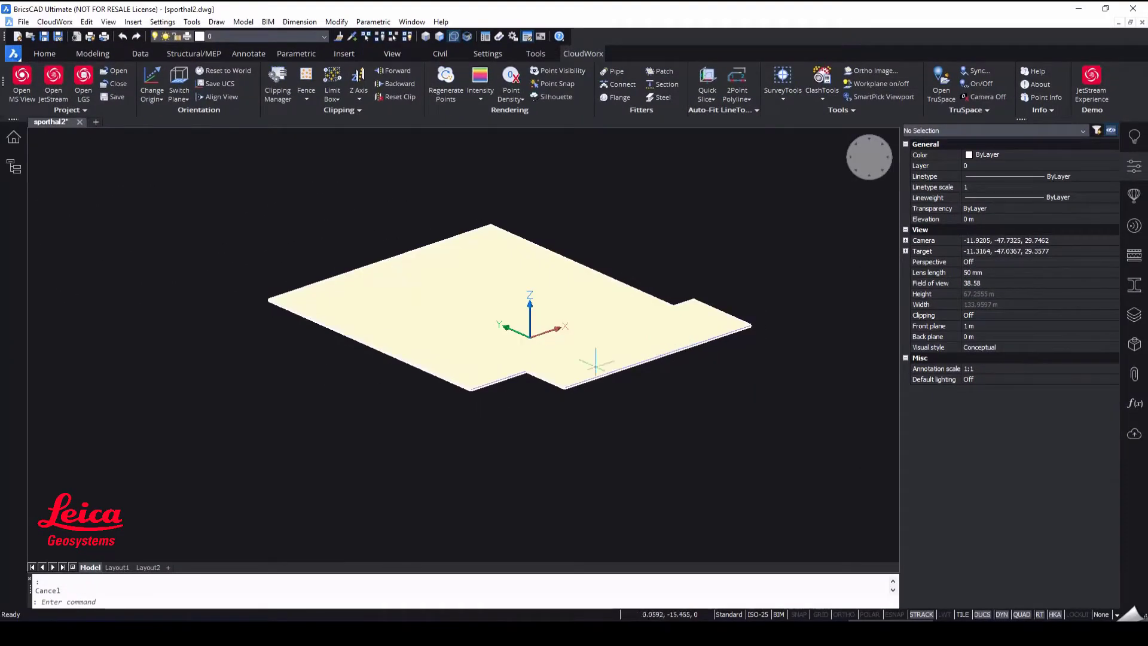
# Turn the inner walls layer back on in the layer list.
pyautogui.scroll(3, 595, 371)
pyautogui.keyDown('shift'); pyautogui.moveTo(582, 379); pyautogui.dragTo(561, 416, button='middle'); pyautogui.keyUp('shift')
pyautogui.scroll(-3, 568, 408)
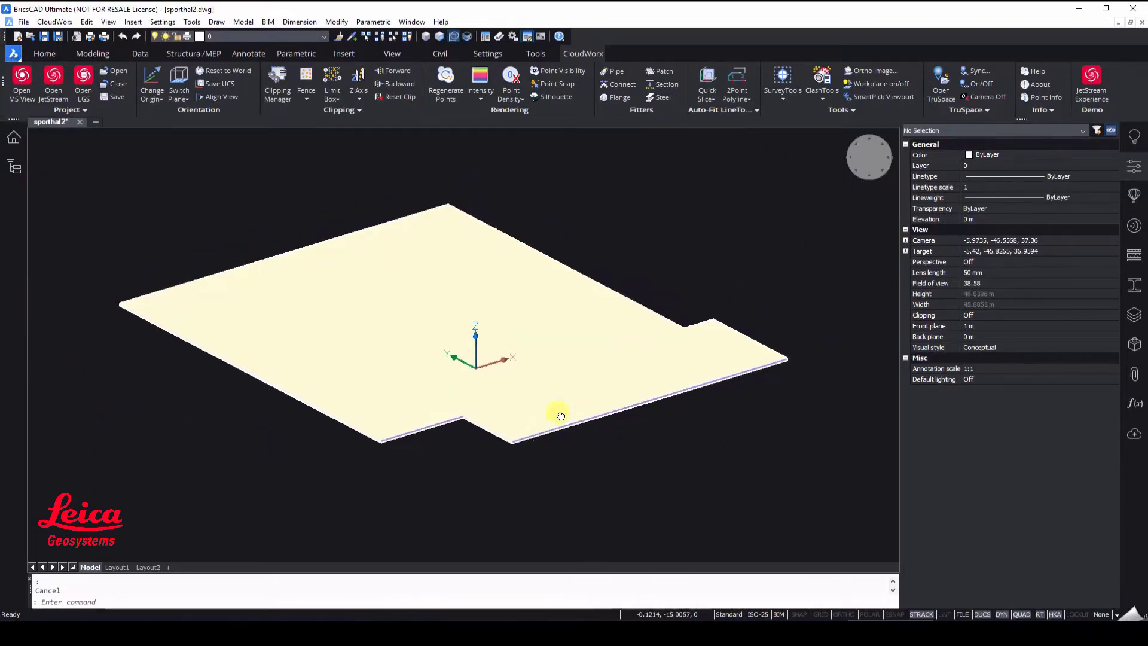
pyautogui.click(1129, 170)
pyautogui.click(1130, 287)
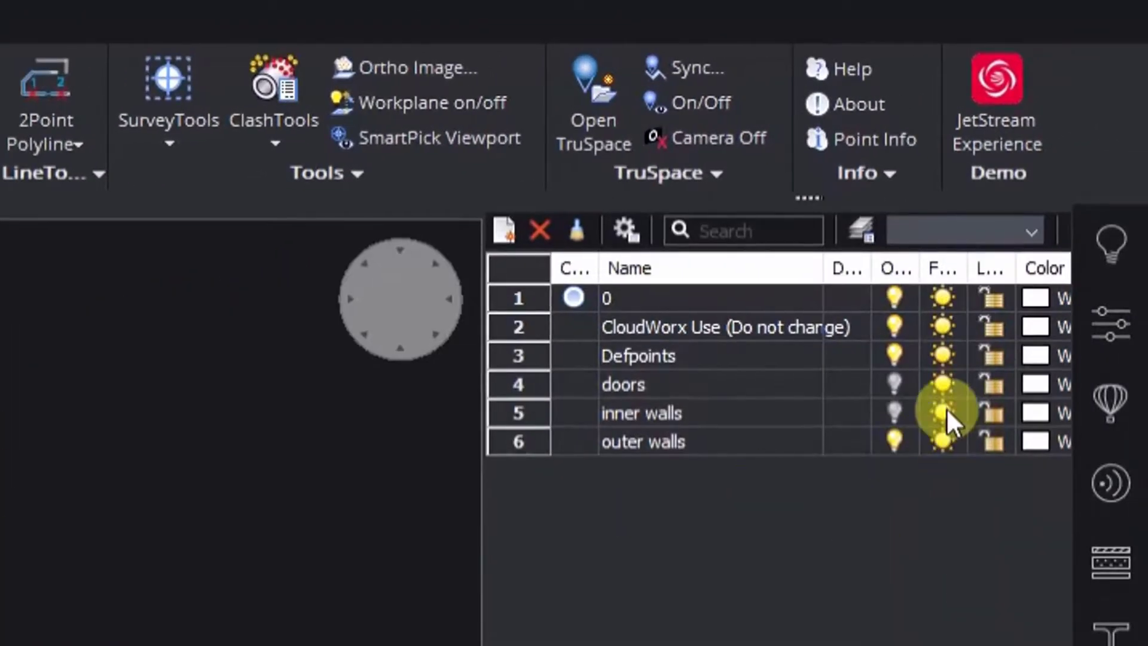
pyautogui.click(885, 411)
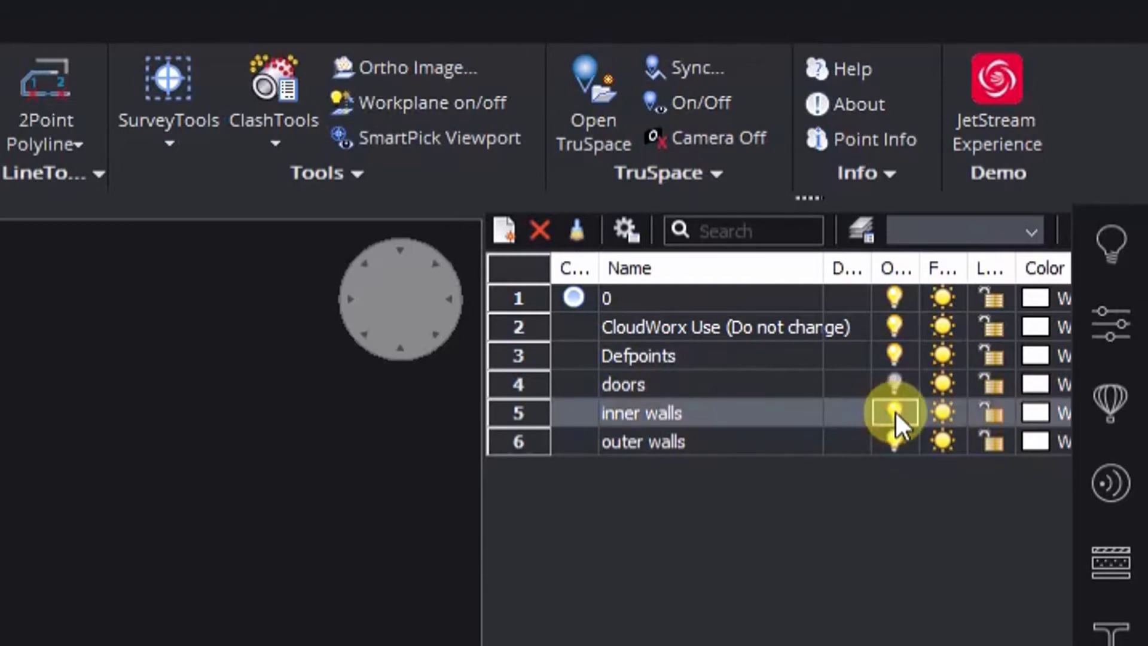
# Set the colour of the inner walls and outer walls layers to dark grey, index 250.
pyautogui.keyDown('shift'); pyautogui.moveTo(108, 607); pyautogui.dragTo(589, 385, button='middle'); pyautogui.keyUp('shift')
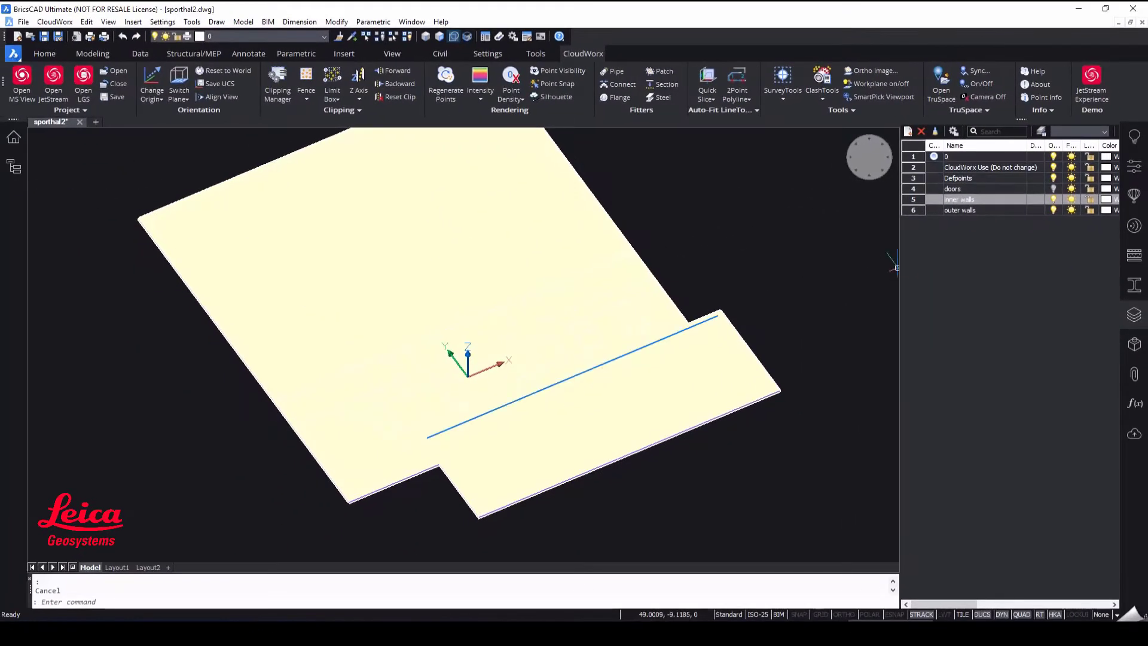
pyautogui.click(1106, 201)
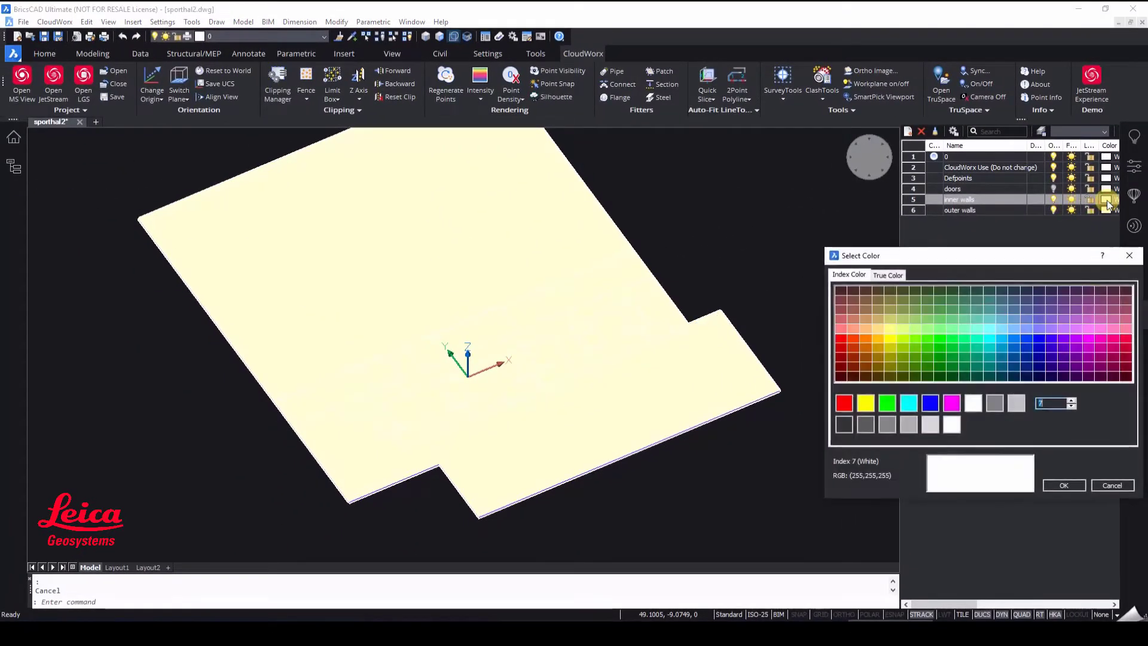
pyautogui.click(842, 425)
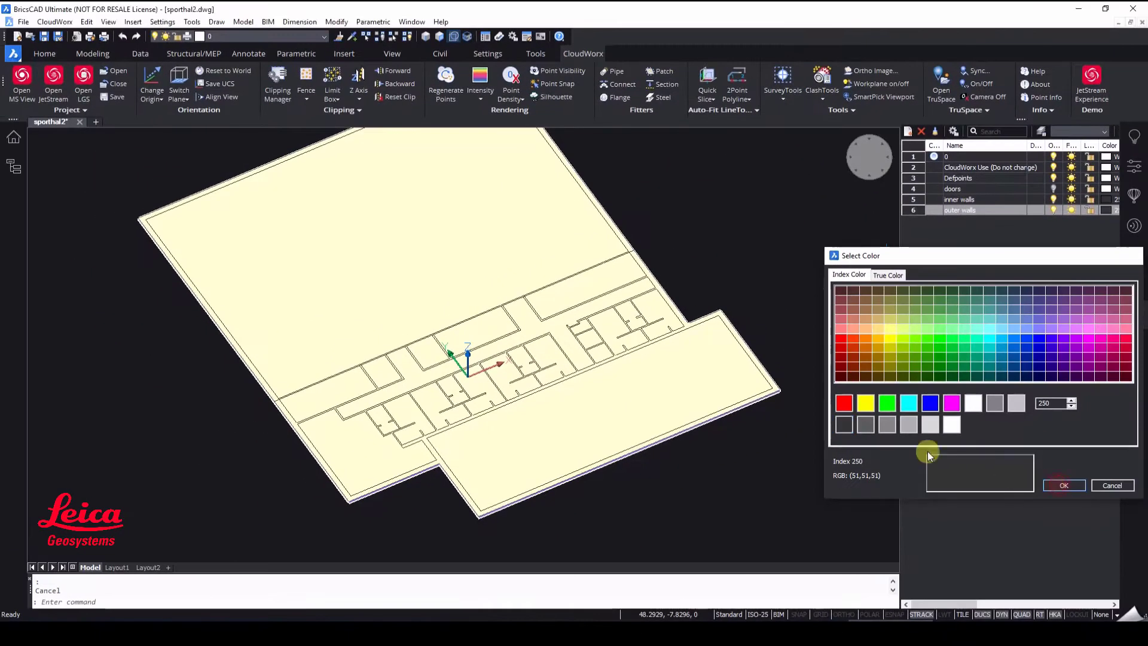
pyautogui.press('Return')
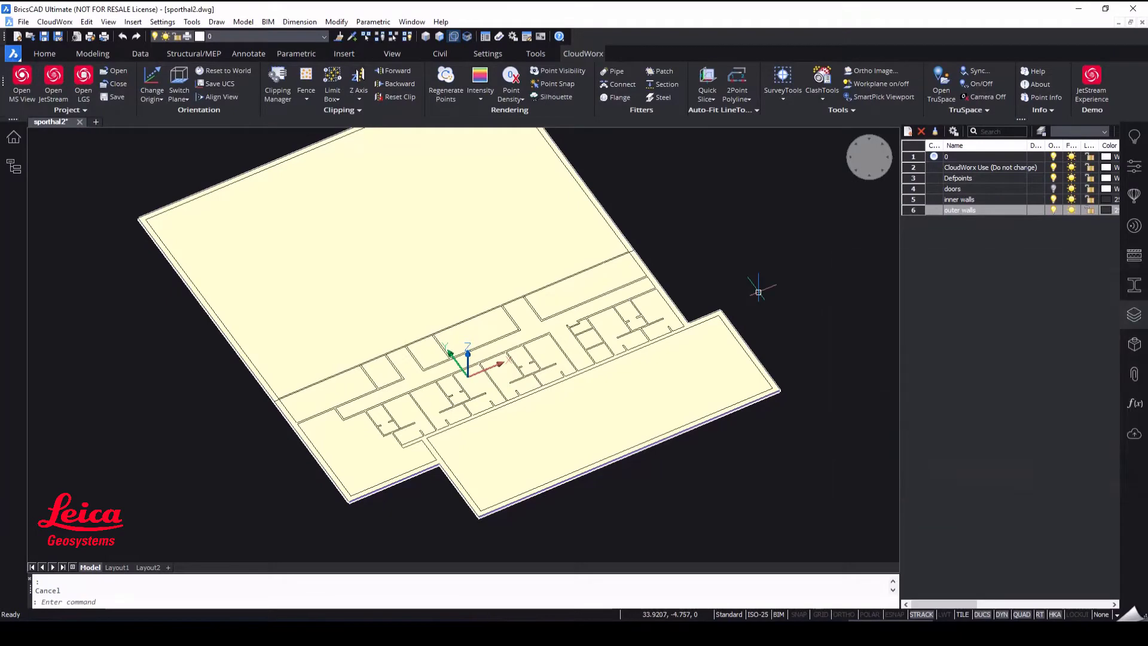
# Enable the vertical slice clipping, disable the Floor plan clipping, and show the point cloud again.
pyautogui.keyDown('shift'); pyautogui.moveTo(757, 238); pyautogui.dragTo(661, 362, button='middle'); pyautogui.keyUp('shift')
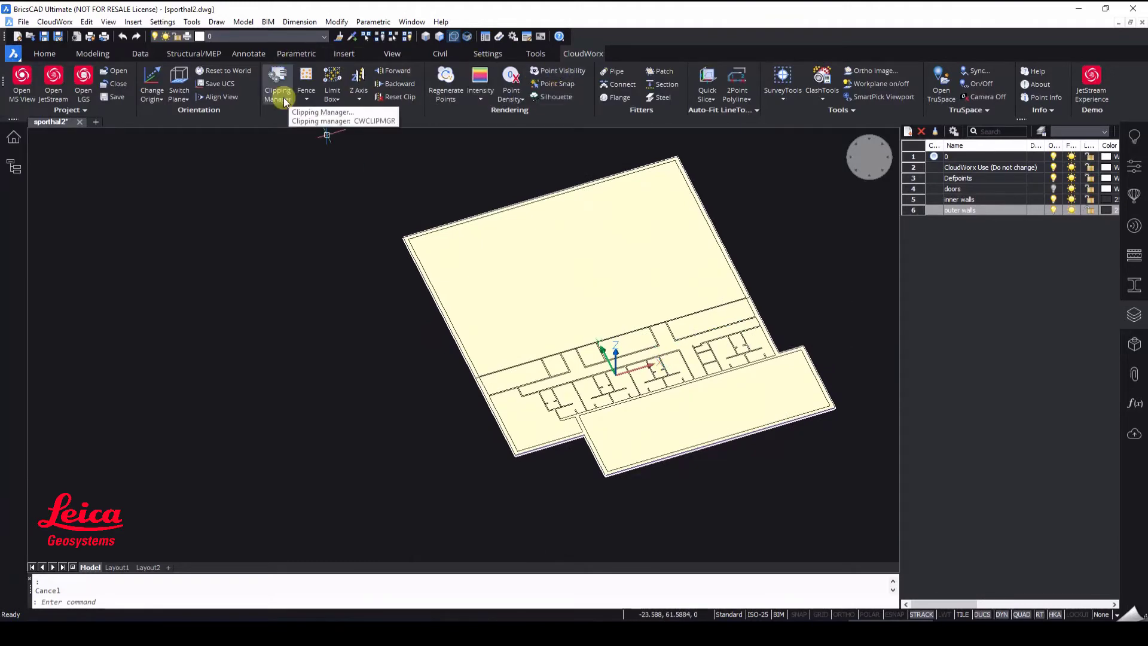
pyautogui.click(278, 81)
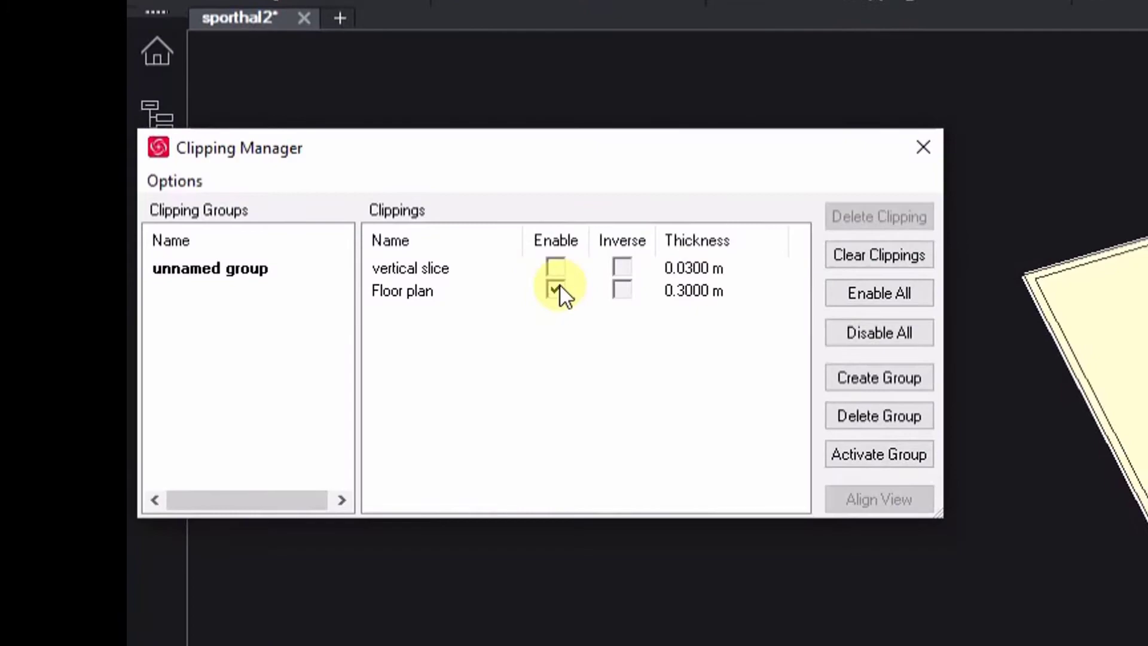
pyautogui.click(555, 269)
pyautogui.click(555, 291)
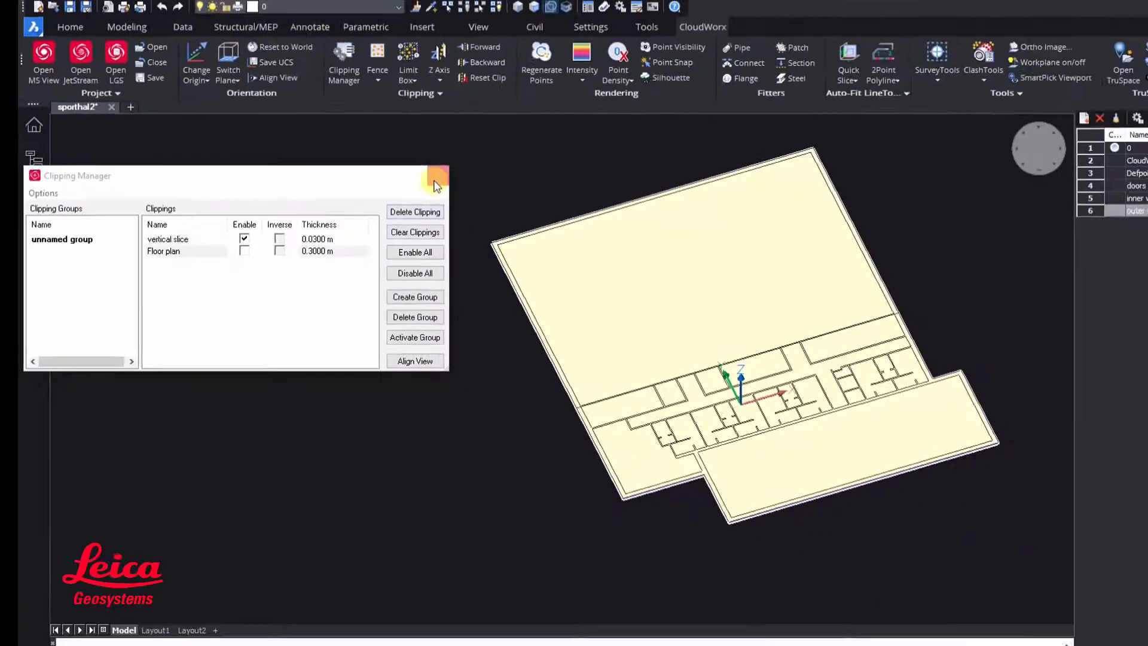
pyautogui.click(860, 150)
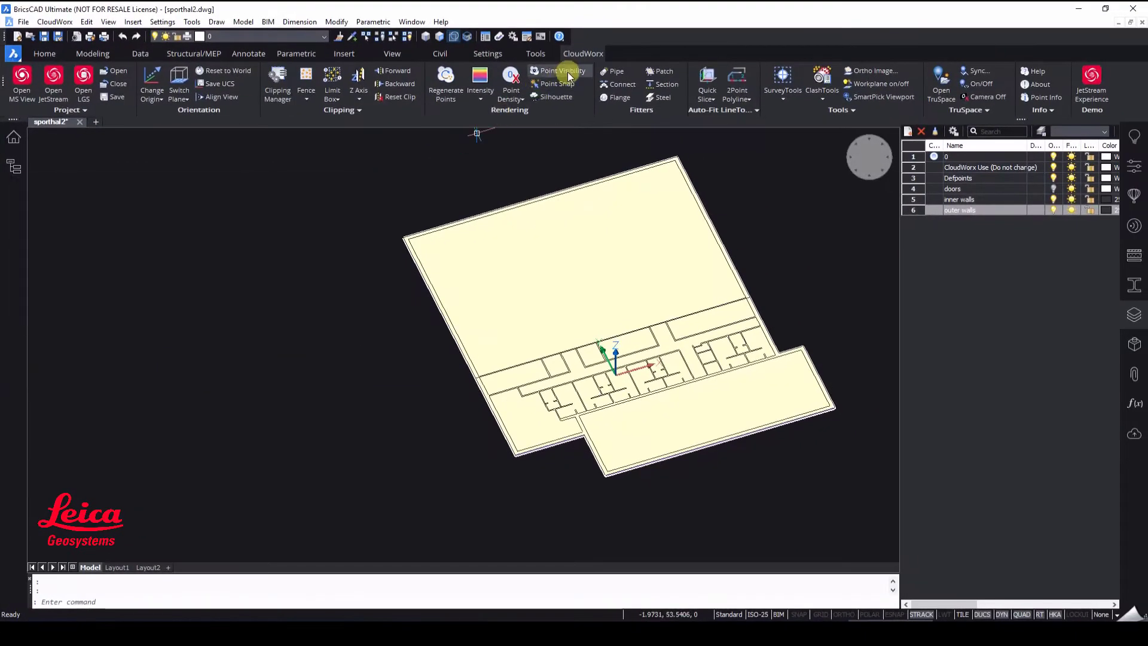
pyautogui.moveTo(494, 337)
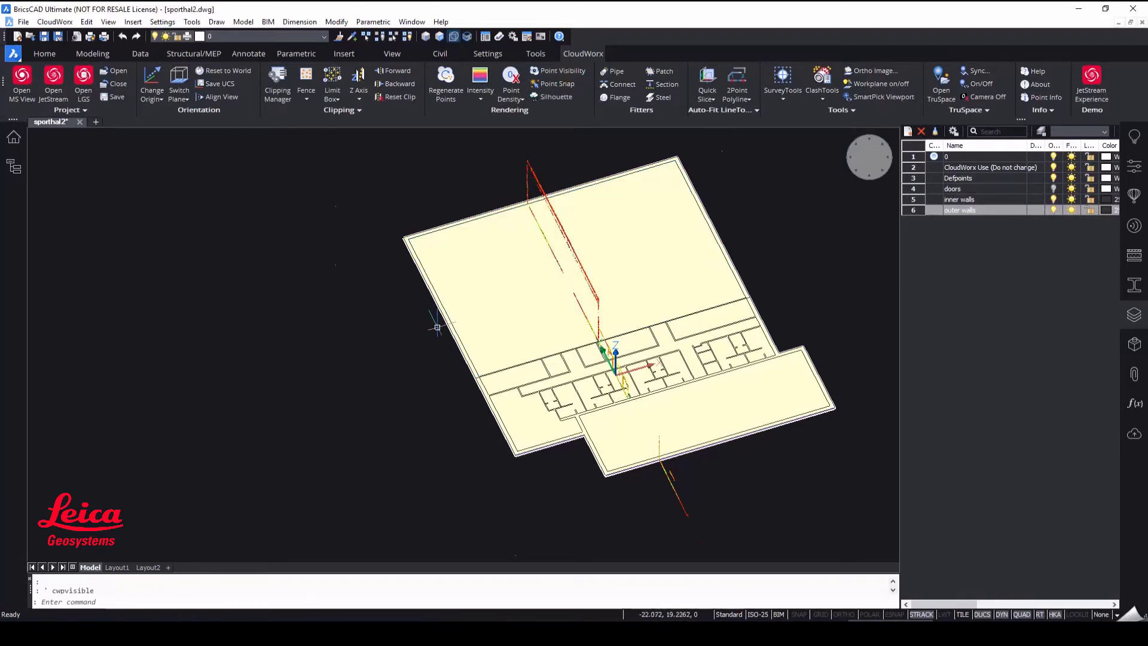
# Extrude the wall boundary of the low building section into solids, snapping the height to a ceiling point of the vertical slice.
pyautogui.keyDown('shift'); pyautogui.moveTo(435, 326); pyautogui.dragTo(531, 367, button='middle'); pyautogui.keyUp('shift')
pyautogui.moveTo(467, 411)
pyautogui.keyDown('shift'); pyautogui.mouseDown(button='middle')
pyautogui.moveTo(501, 417)
pyautogui.moveTo(500, 405)
pyautogui.mouseUp(button='middle'); pyautogui.keyUp('shift')
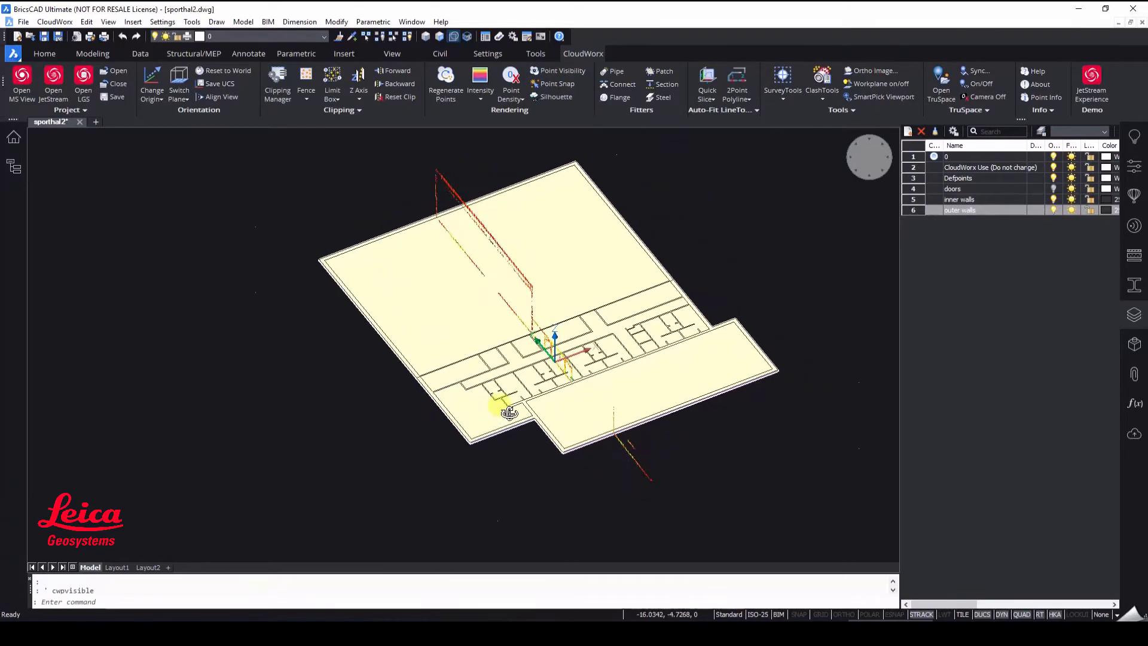
pyautogui.scroll(5, 473, 434)
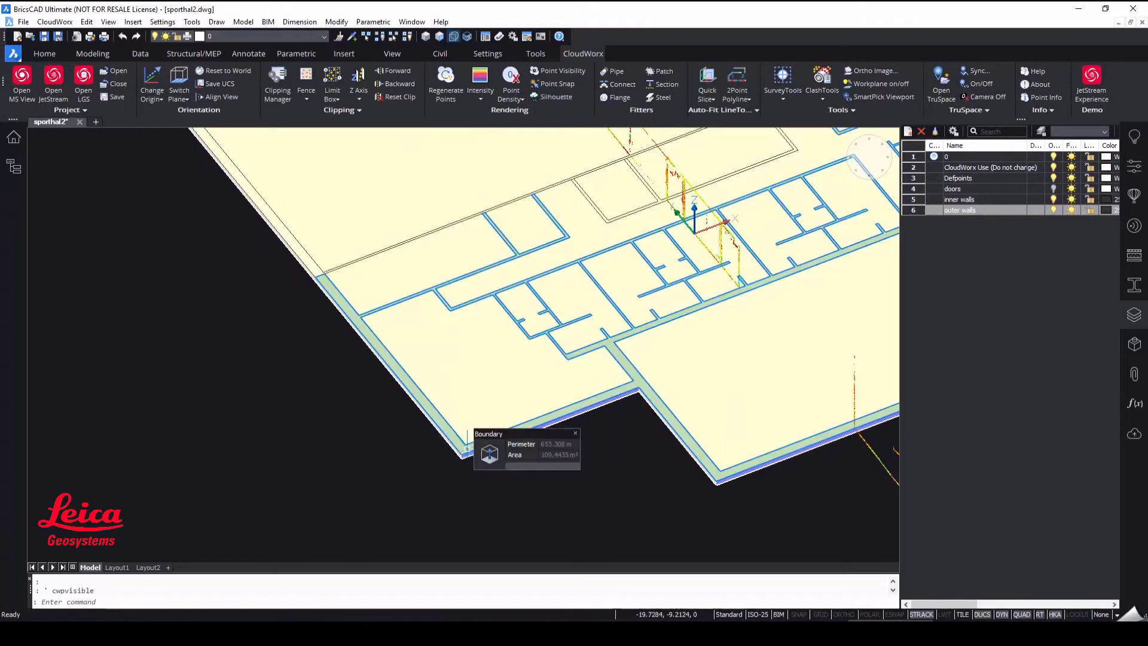
pyautogui.click(482, 452)
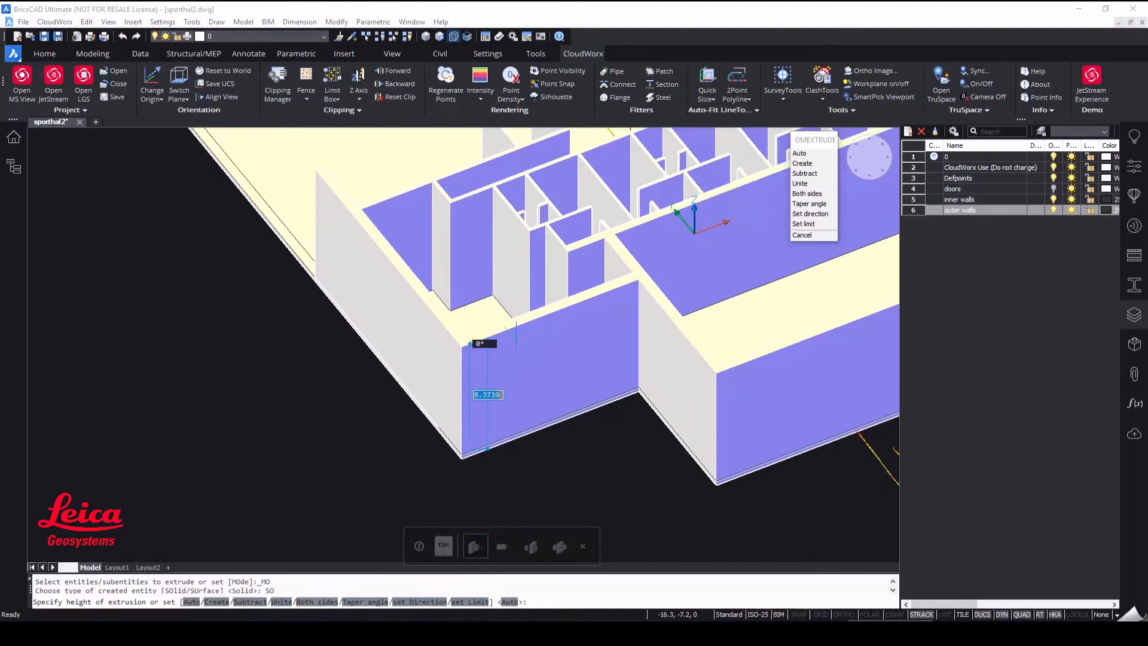
pyautogui.scroll(-3, 490, 431)
pyautogui.moveTo(494, 425); pyautogui.dragTo(504, 476, button='middle')
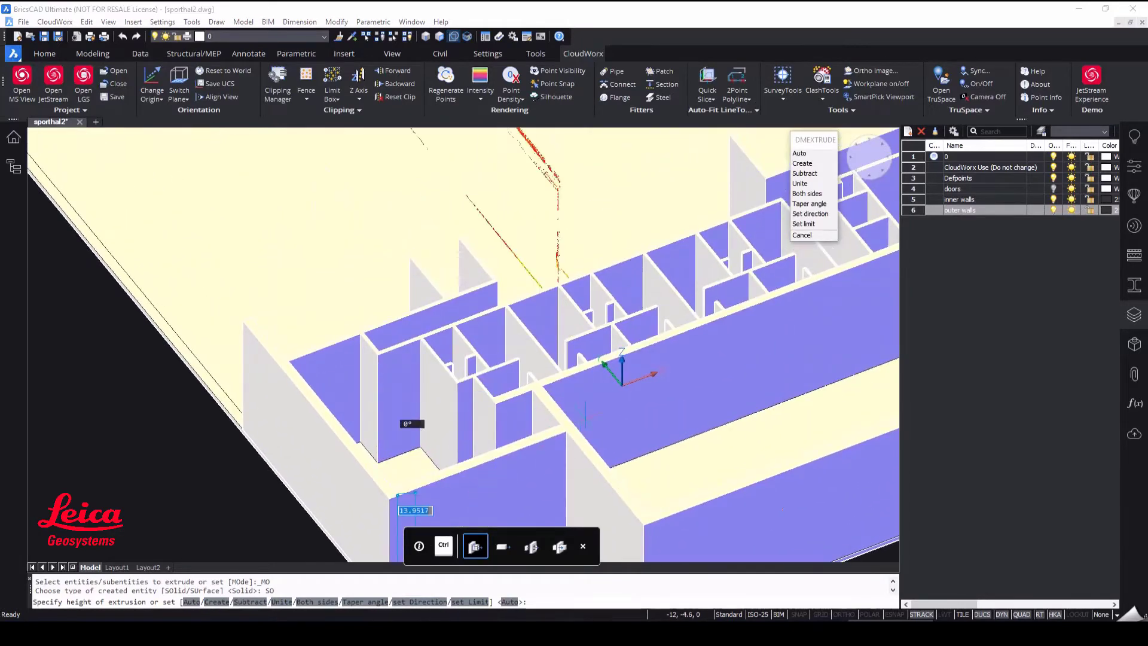
pyautogui.moveTo(584, 412)
pyautogui.keyDown('shift'); pyautogui.mouseDown(button='middle')
pyautogui.moveTo(638, 486)
pyautogui.moveTo(658, 422)
pyautogui.mouseUp(button='middle'); pyautogui.keyUp('shift')
pyautogui.scroll(5, 449, 319)
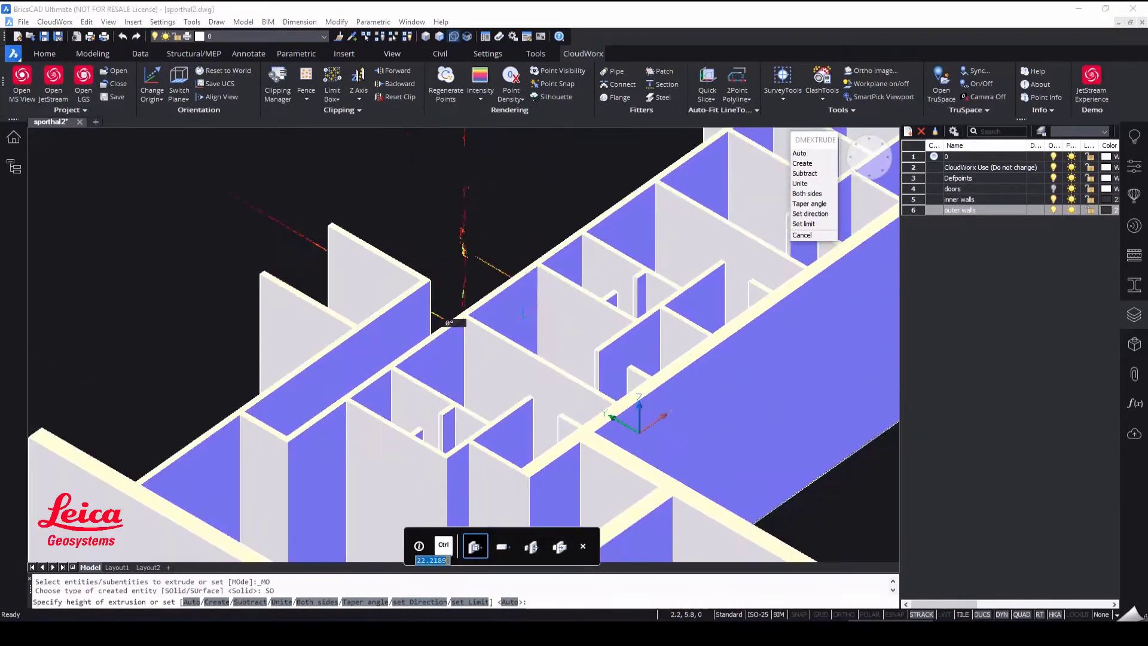
pyautogui.scroll(3, 489, 236)
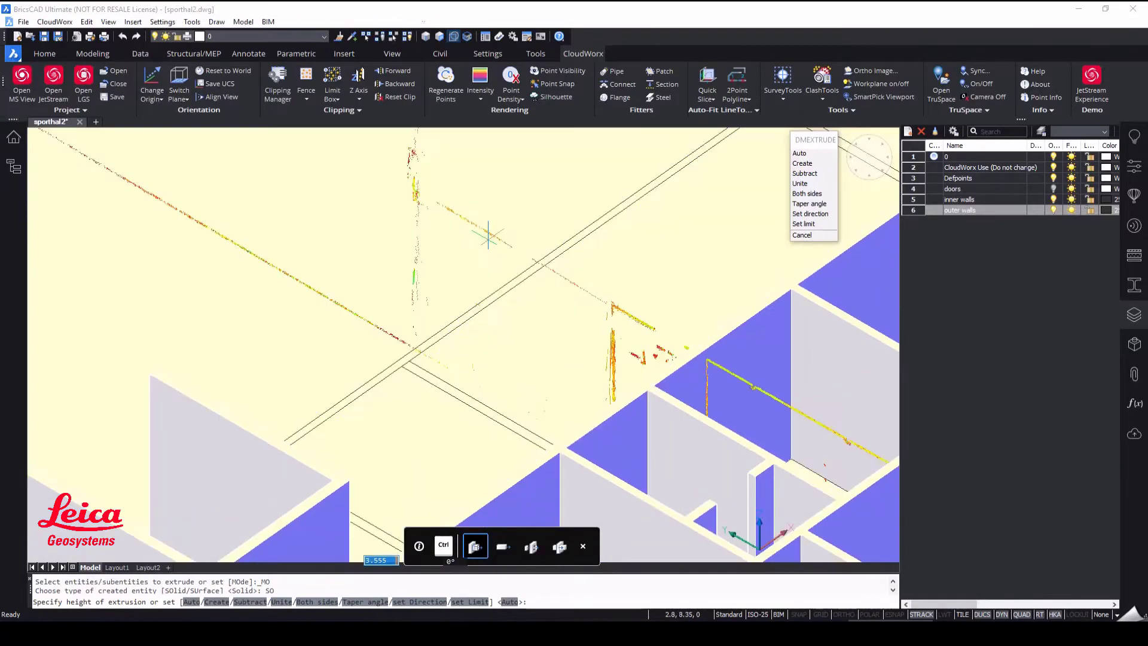
pyautogui.keyDown('ctrl'); pyautogui.rightClick(491, 241); pyautogui.keyUp('ctrl')
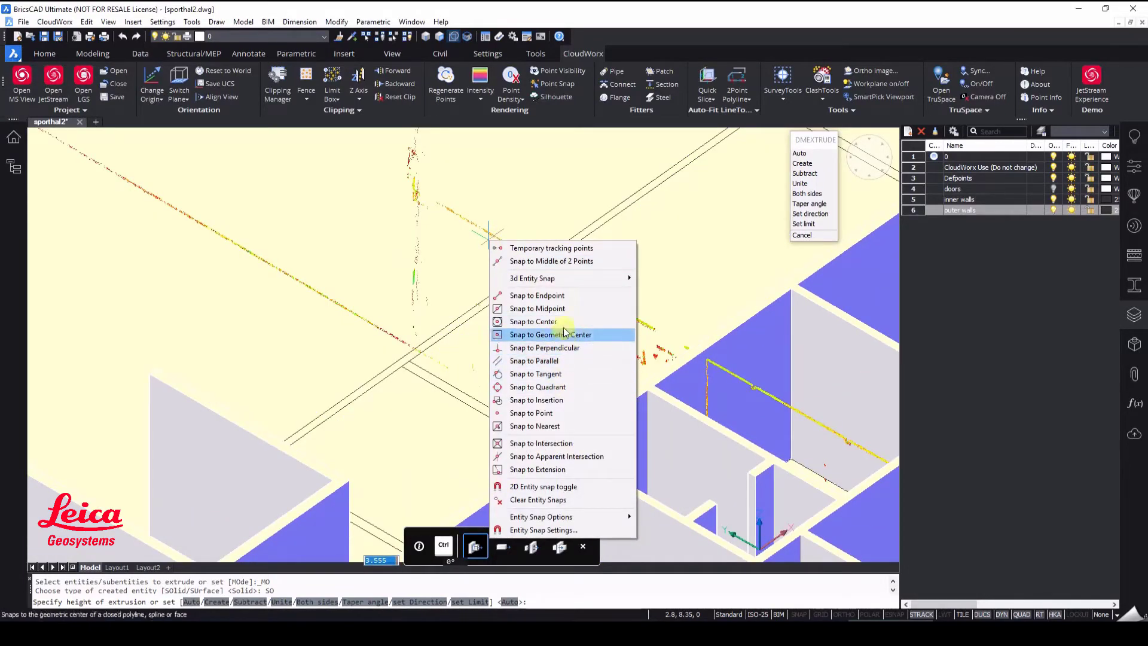
pyautogui.click(538, 412)
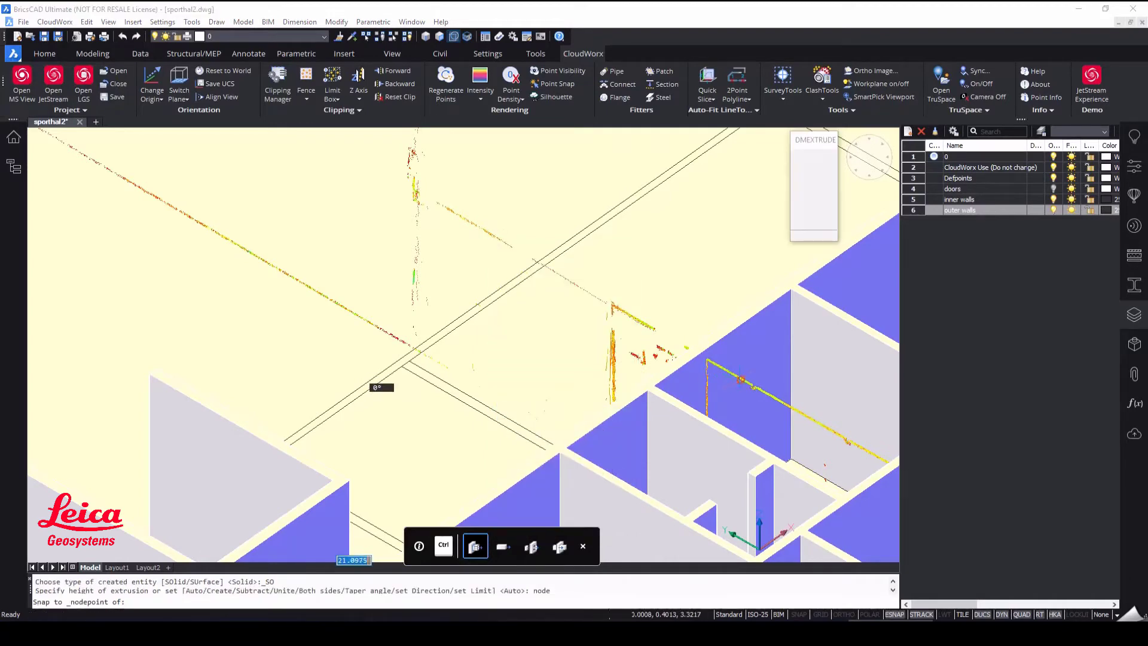
pyautogui.scroll(5, 368, 386)
pyautogui.click(741, 378)
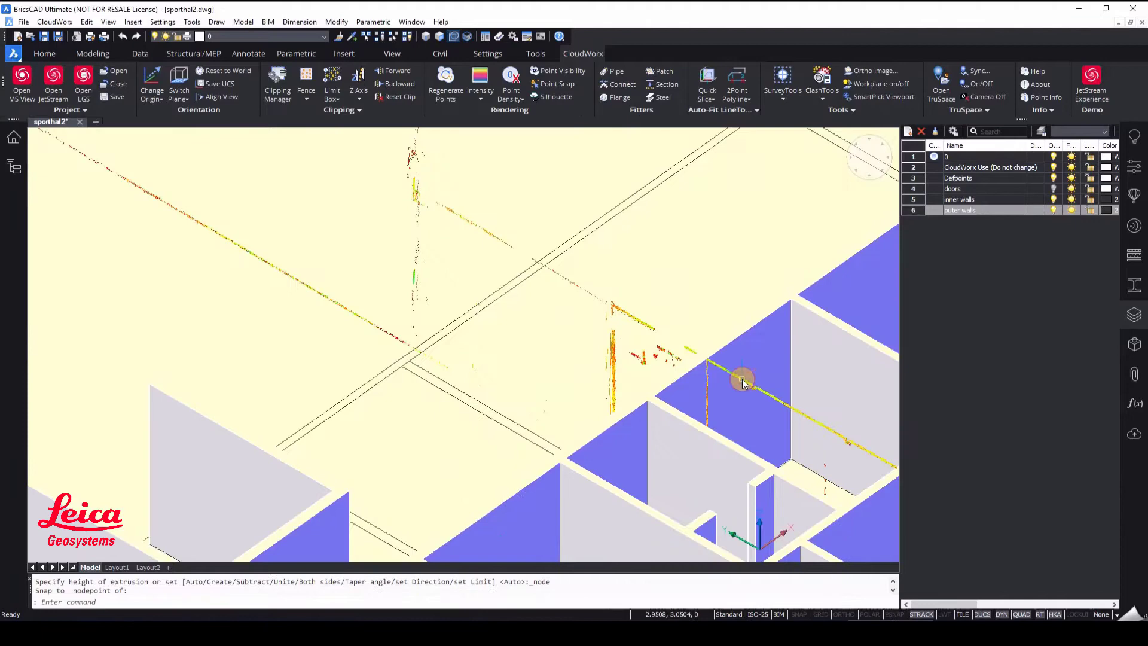
pyautogui.scroll(-6, 609, 339)
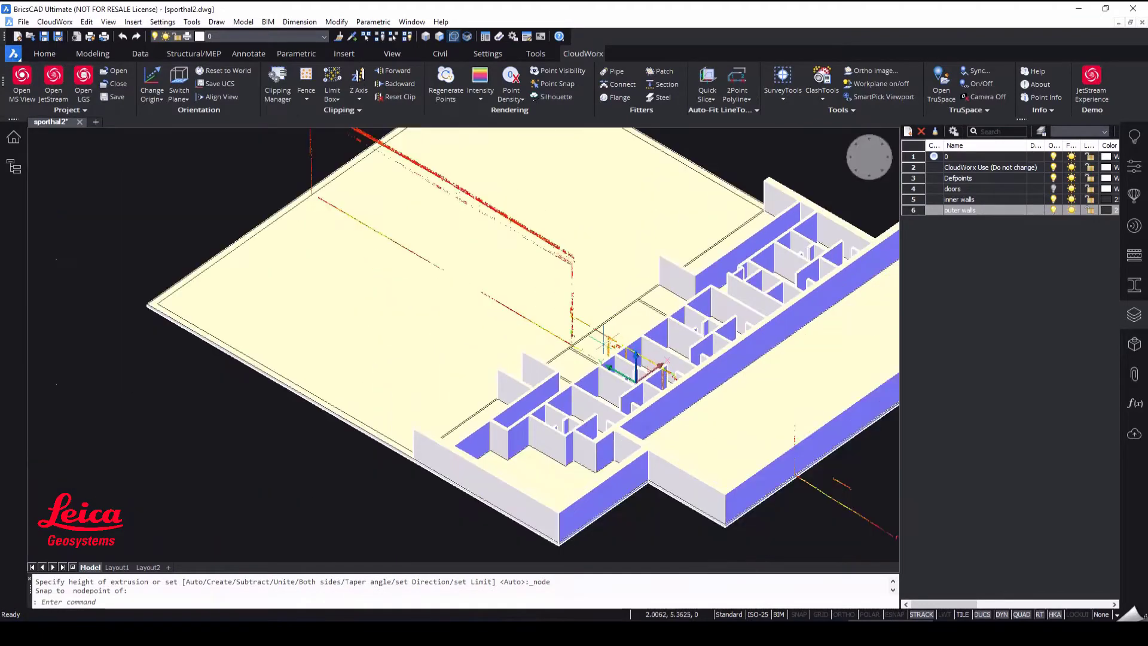
# Extrude the remaining inner wall boundary beside the hall up to the top endpoint of the neighbouring wall.
pyautogui.scroll(6, 574, 371)
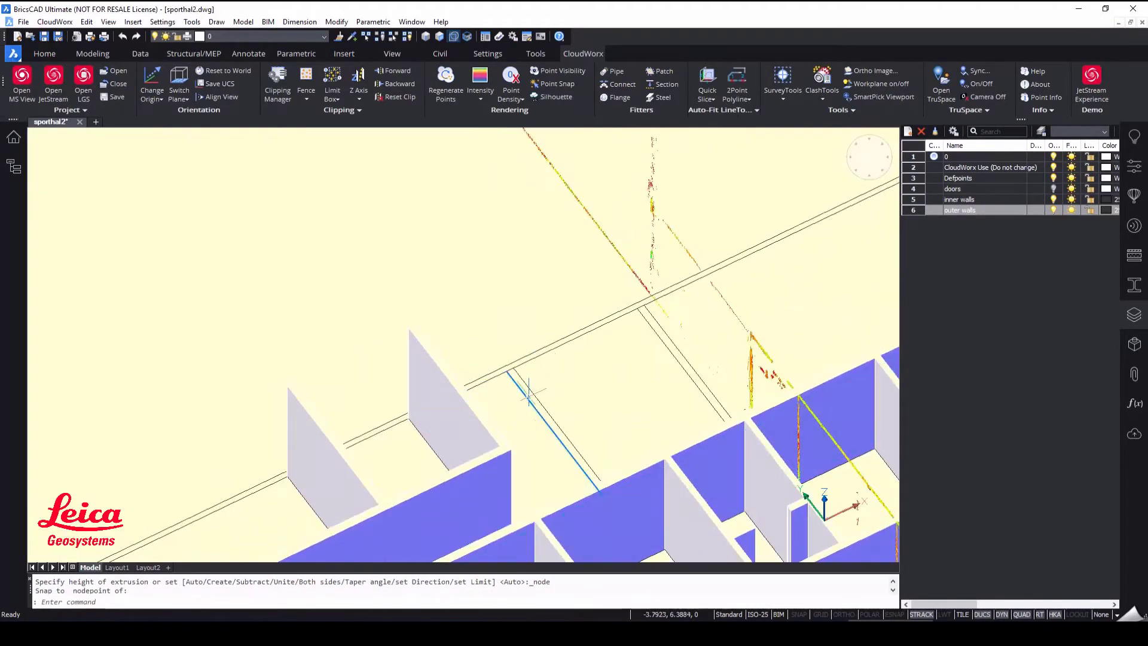
pyautogui.click(531, 387)
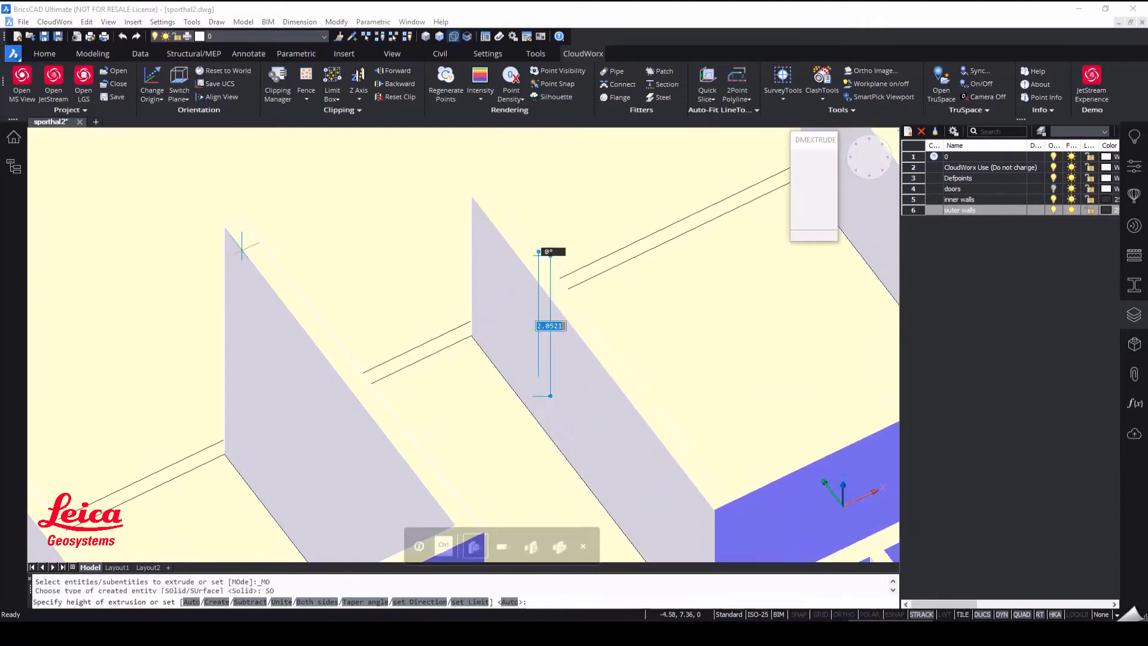
pyautogui.keyDown('shift'); pyautogui.rightClick(227, 227); pyautogui.keyUp('shift')
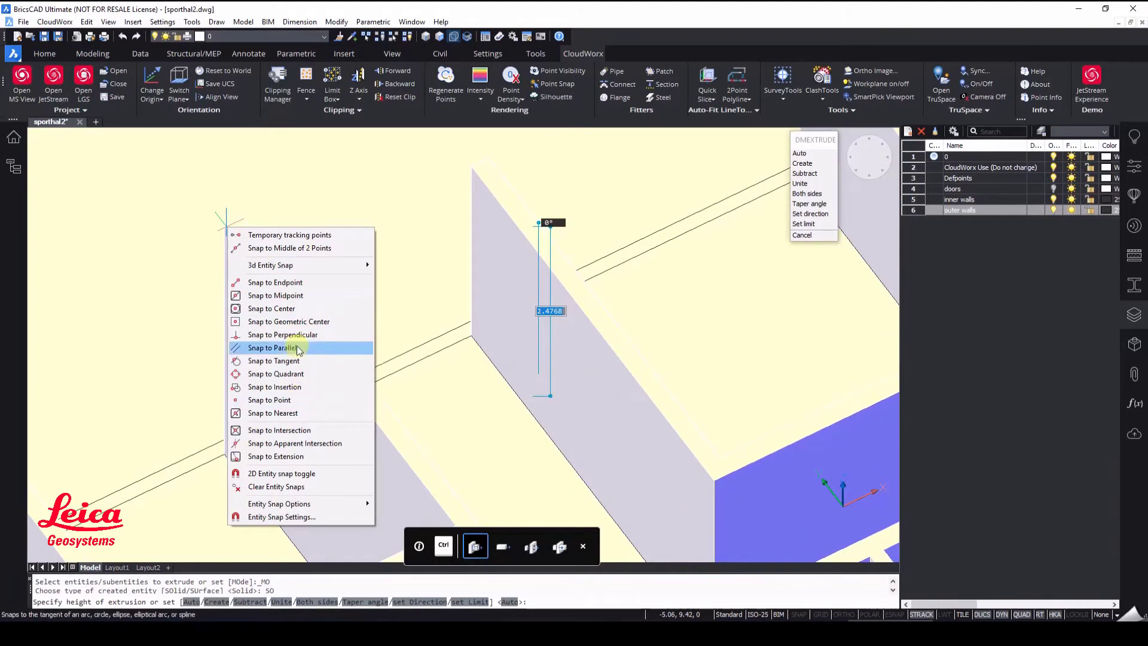
pyautogui.click(297, 282)
pyautogui.click(232, 228)
pyautogui.scroll(-4, 232, 227)
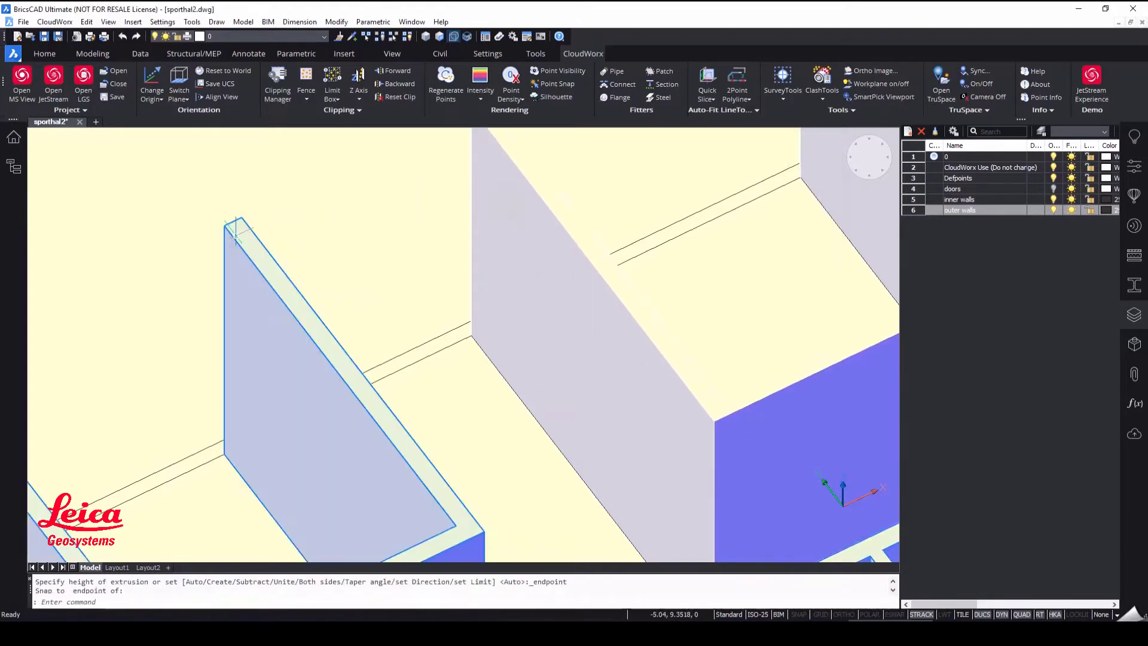
# Extrude the large hall's outer wall boundary into a solid, snapping the height to a roof point of the vertical slice.
pyautogui.keyDown('shift'); pyautogui.moveTo(562, 325); pyautogui.dragTo(514, 341, button='middle'); pyautogui.keyUp('shift')
pyautogui.scroll(-1, 454, 380)
pyautogui.moveTo(453, 381); pyautogui.dragTo(598, 417, button='middle')
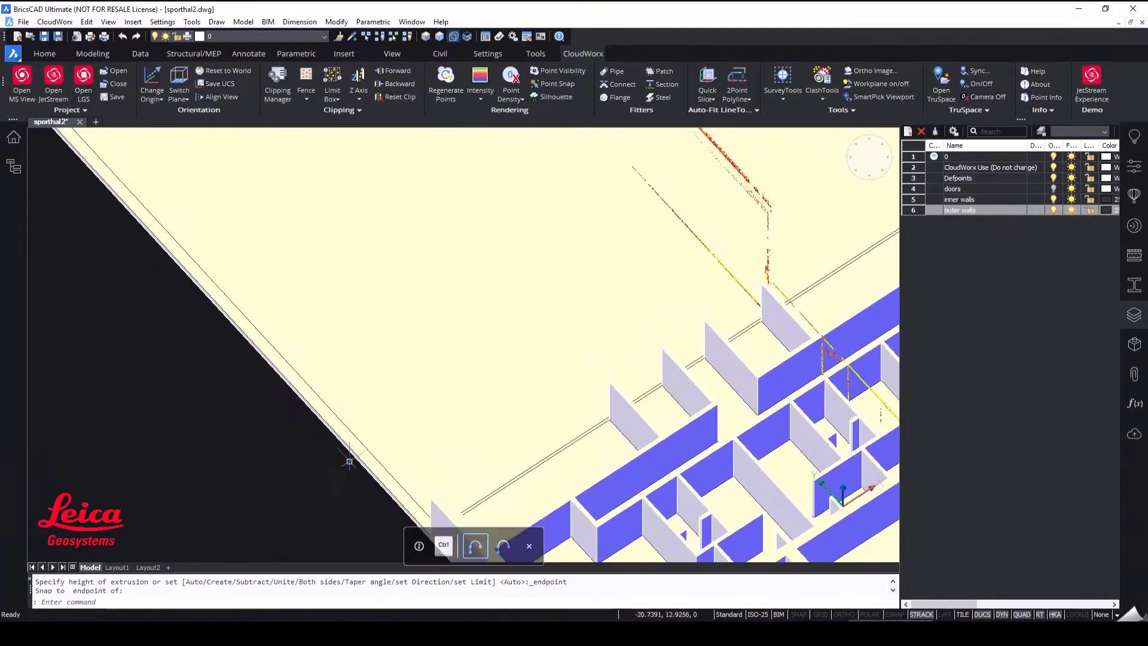
pyautogui.click(367, 448)
pyautogui.keyDown('ctrl'); pyautogui.rightClick(535, 313); pyautogui.keyUp('ctrl')
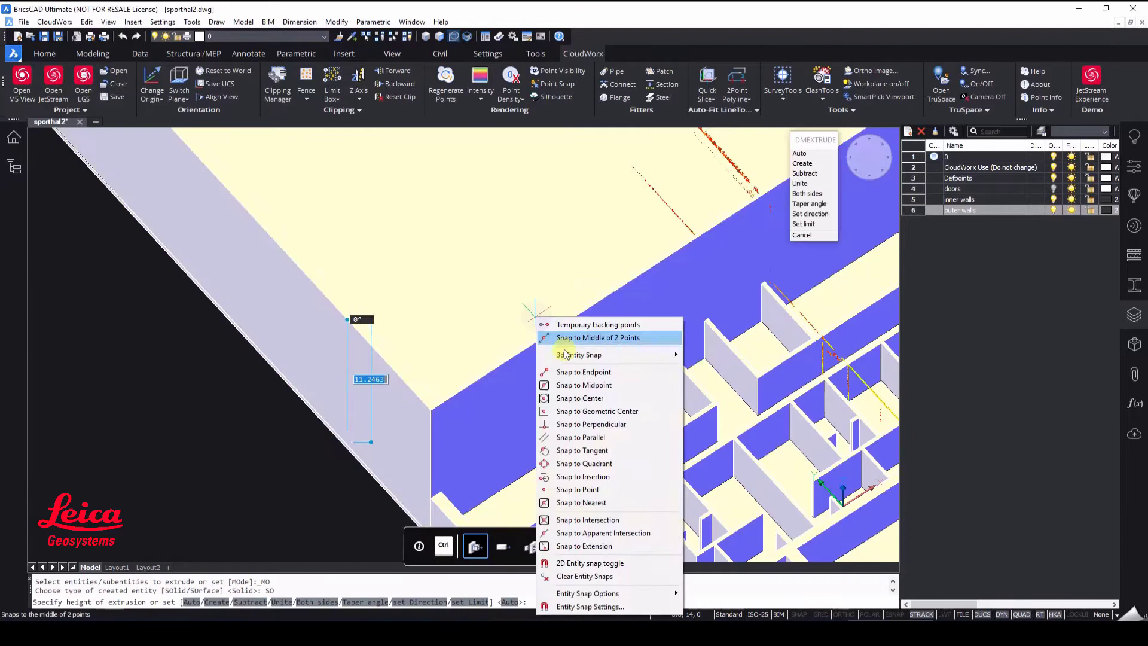
pyautogui.click(596, 489)
pyautogui.moveTo(577, 310); pyautogui.dragTo(520, 567, button='middle')
pyautogui.keyDown('shift'); pyautogui.moveTo(610, 511); pyautogui.dragTo(694, 412, button='middle'); pyautogui.keyUp('shift')
pyautogui.scroll(4, 664, 297)
pyautogui.scroll(-3, 505, 297)
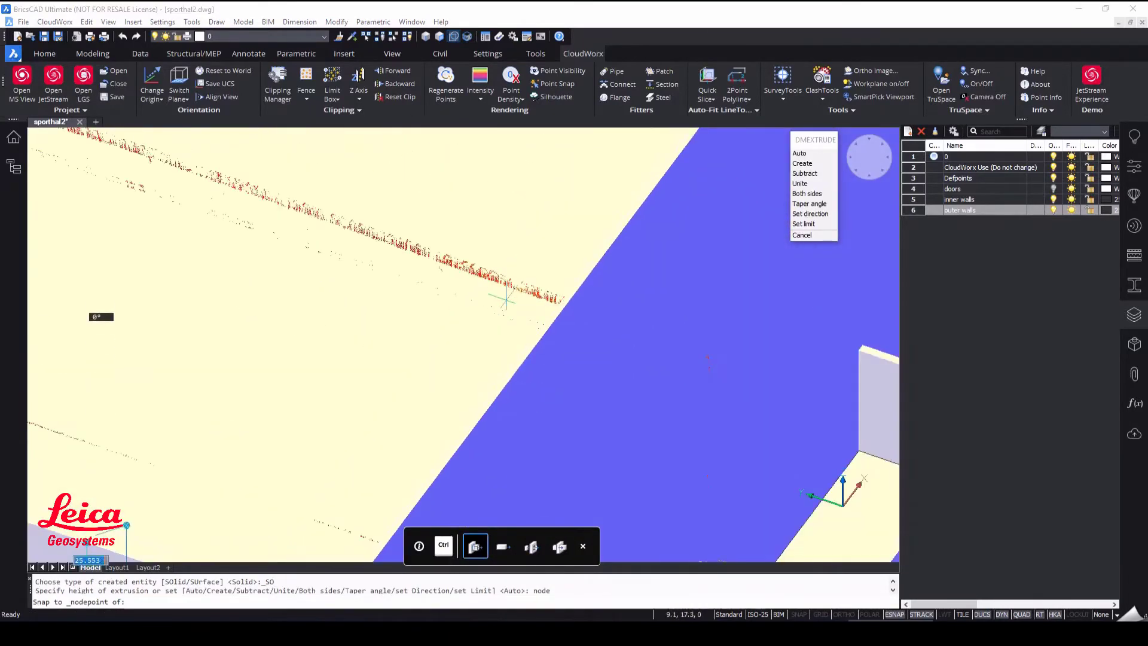
pyautogui.click(504, 285)
pyautogui.scroll(-7, 504, 283)
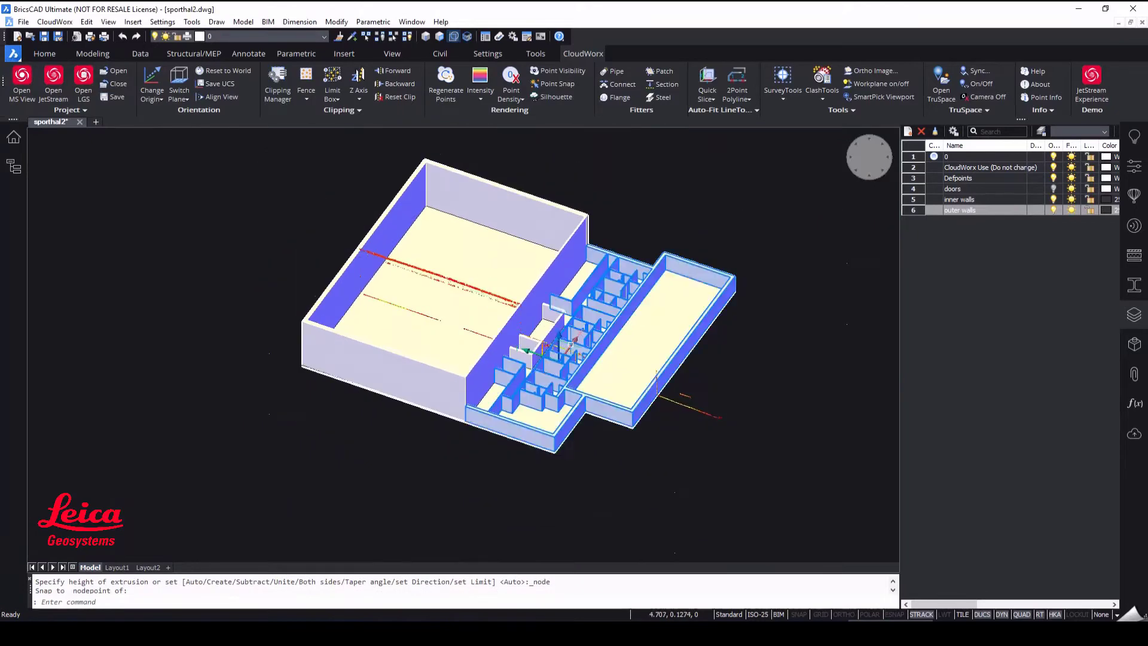
pyautogui.keyDown('shift'); pyautogui.moveTo(561, 335); pyautogui.dragTo(249, 366, button='middle'); pyautogui.keyUp('shift')
pyautogui.moveTo(520, 352); pyautogui.dragTo(393, 350, button='middle')
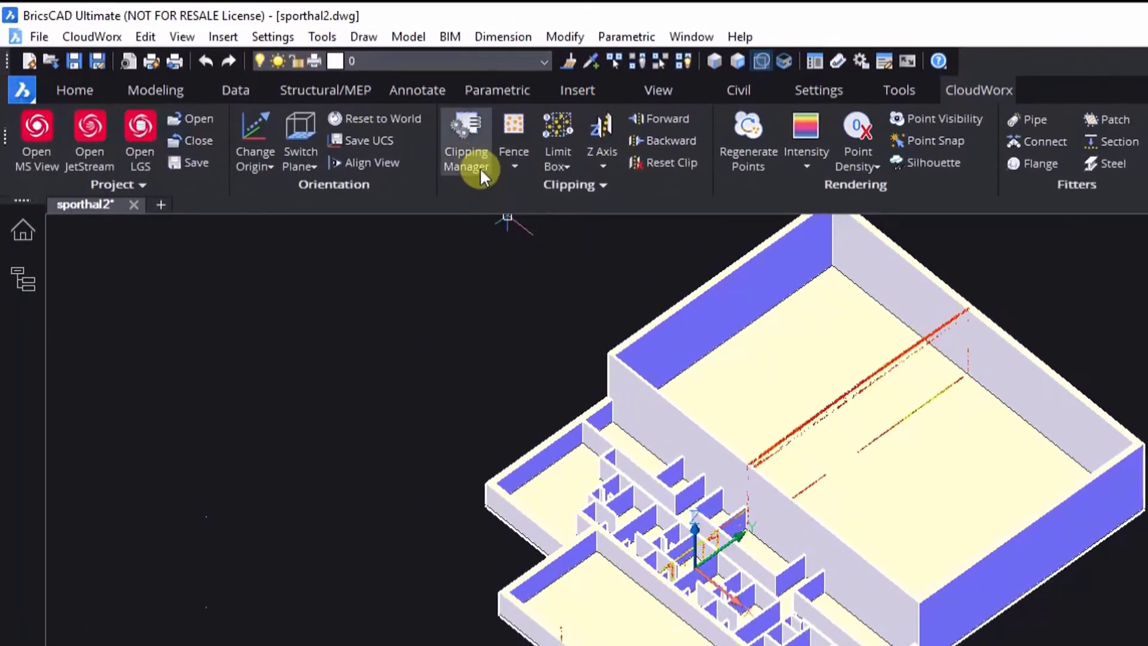
# Disable the vertical slice clipping to compare the full point cloud with the model, and hide the point cloud.
pyautogui.click(472, 155)
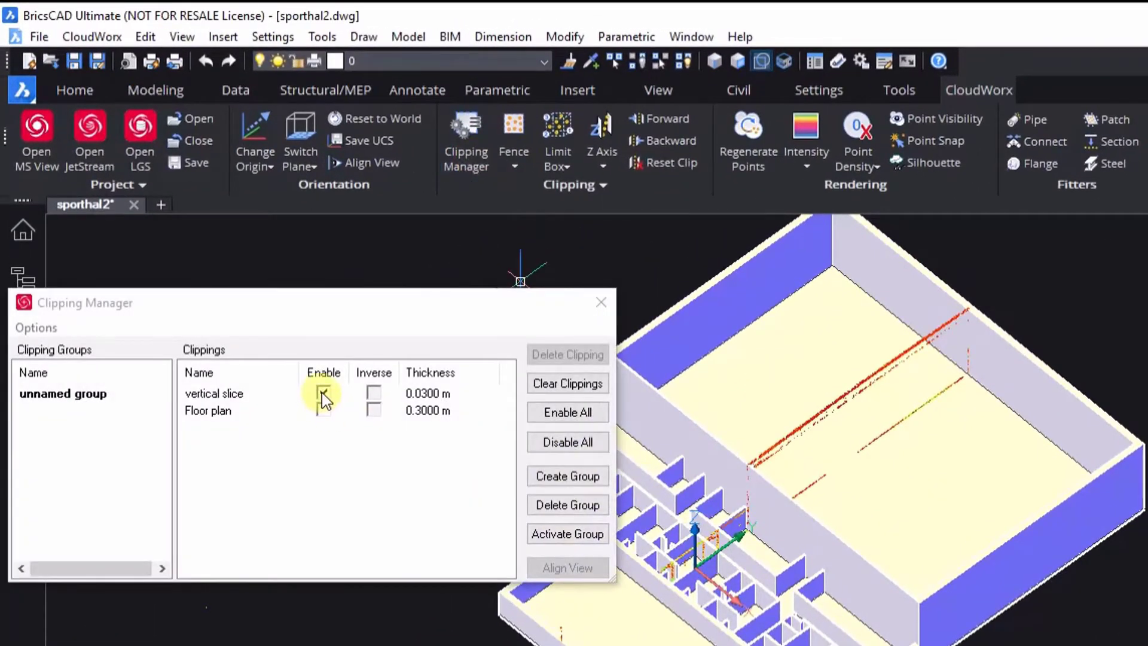
pyautogui.click(323, 393)
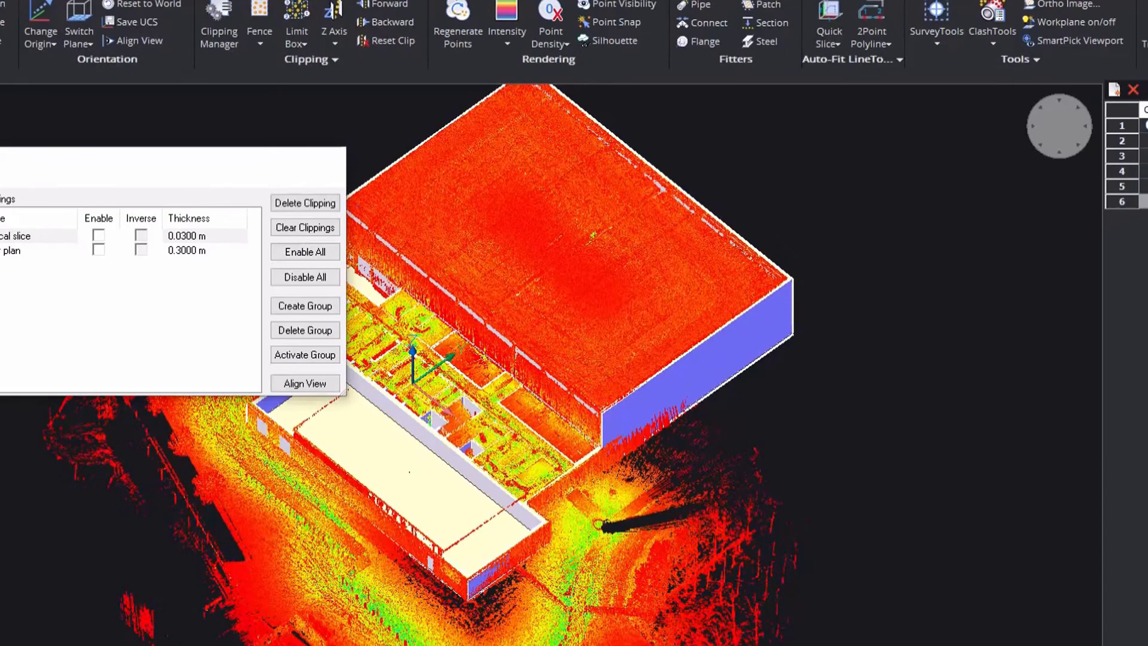
pyautogui.click(332, 158)
pyautogui.keyDown('shift'); pyautogui.moveTo(568, 395); pyautogui.dragTo(489, 361, button='middle'); pyautogui.keyUp('shift')
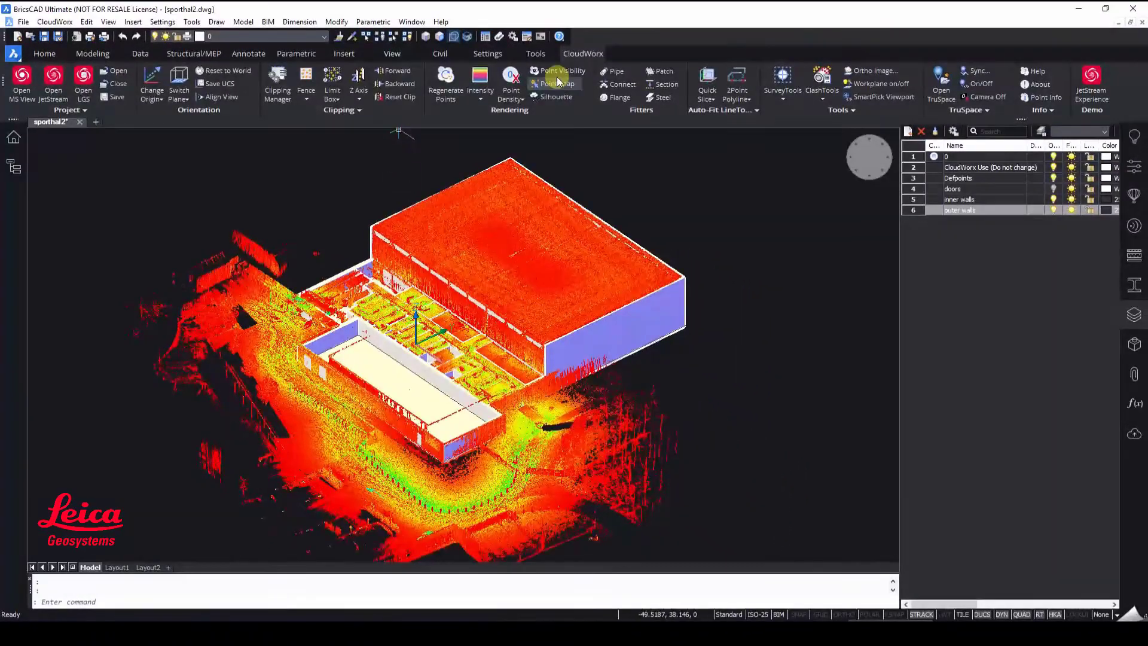
pyautogui.click(571, 73)
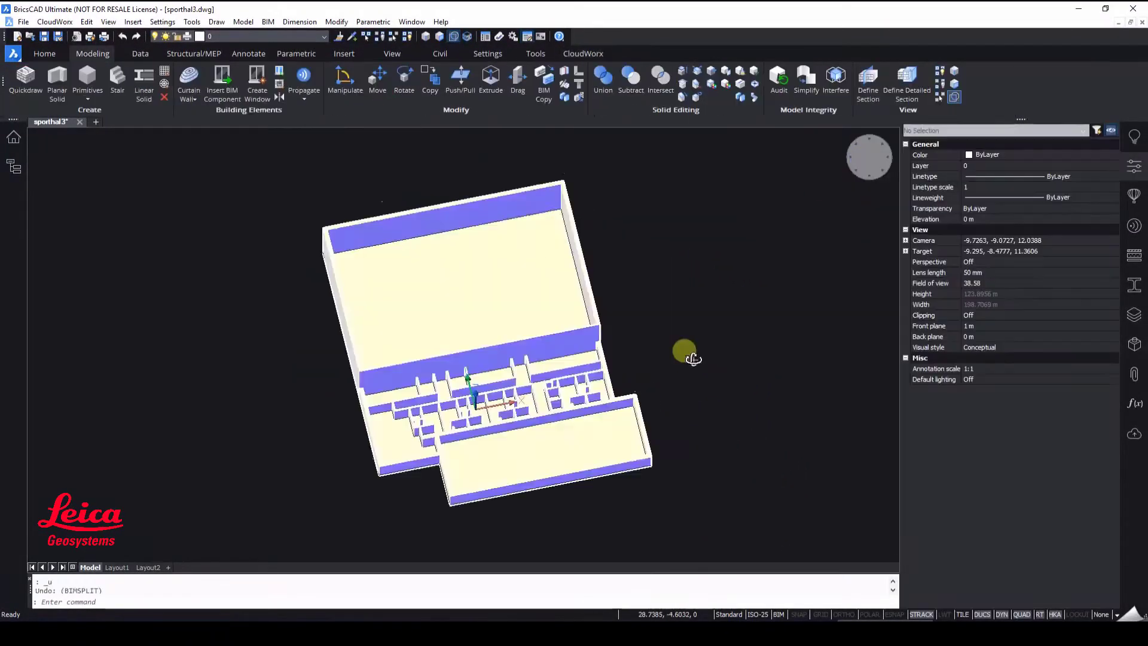
# Expand the 3D Solid entities in the drawing's structure tree and select each solid in turn to identify its part of the building.
pyautogui.keyDown('shift'); pyautogui.moveTo(684, 352); pyautogui.dragTo(381, 359, button='middle'); pyautogui.keyUp('shift')
pyautogui.click(15, 167)
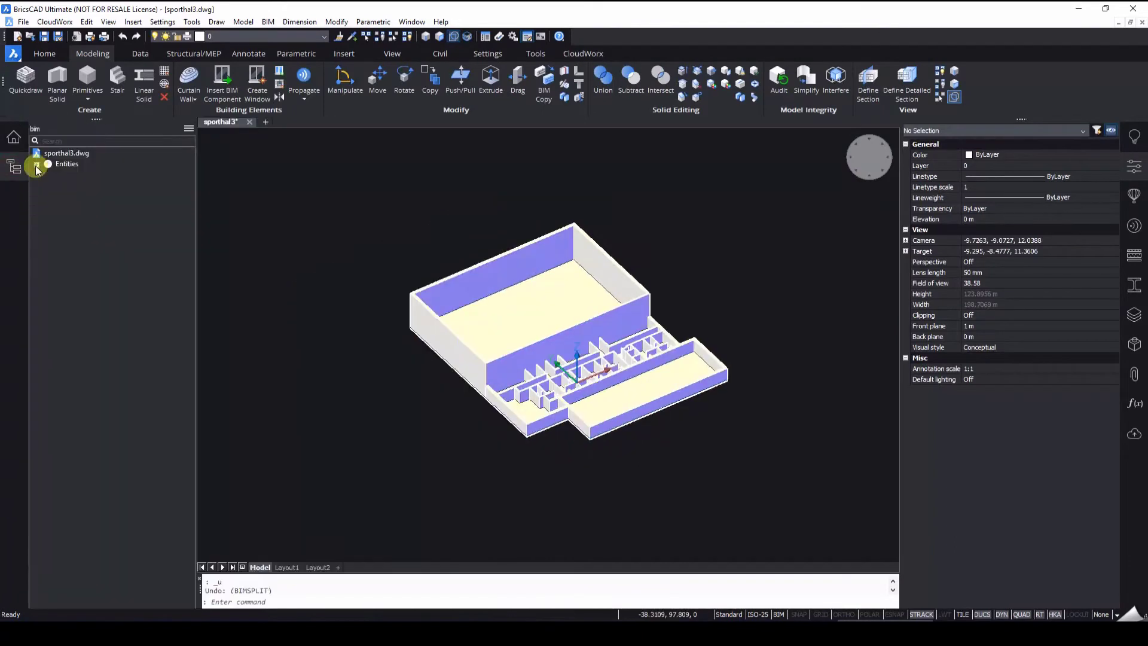
pyautogui.click(49, 175)
pyautogui.click(83, 186)
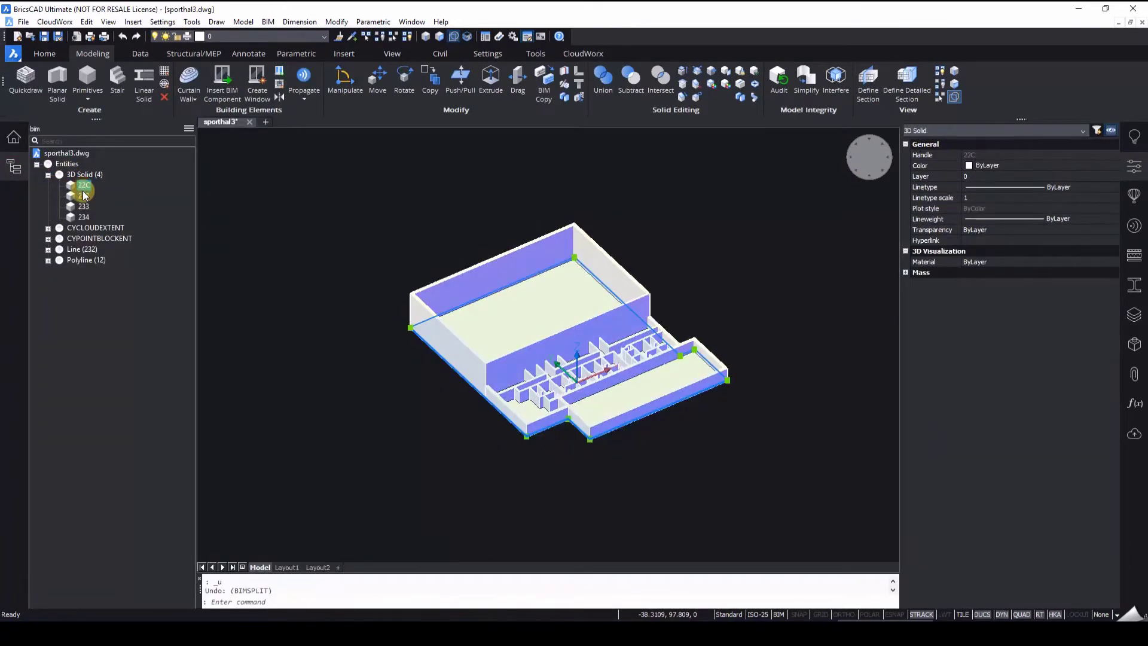
pyautogui.click(84, 197)
pyautogui.click(84, 207)
pyautogui.click(84, 217)
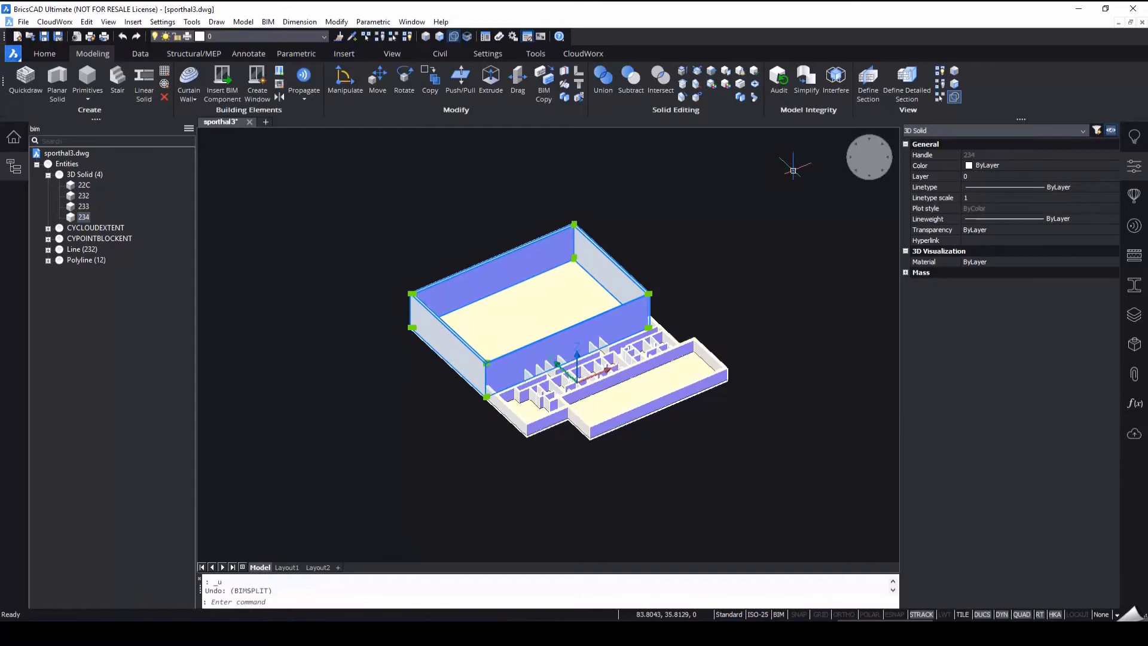
# Select the whole building model with its traced lines and polylines, and split its solids into separate parts.
pyautogui.moveTo(793, 170); pyautogui.dragTo(364, 484)
pyautogui.moveTo(536, 393)
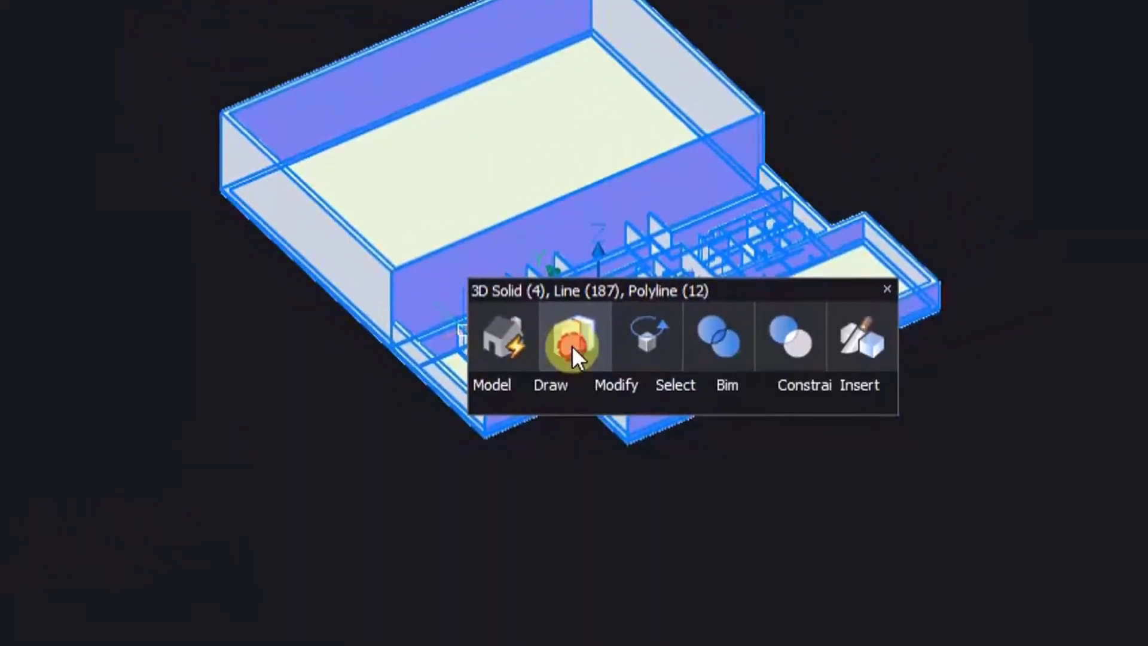
pyautogui.click(571, 326)
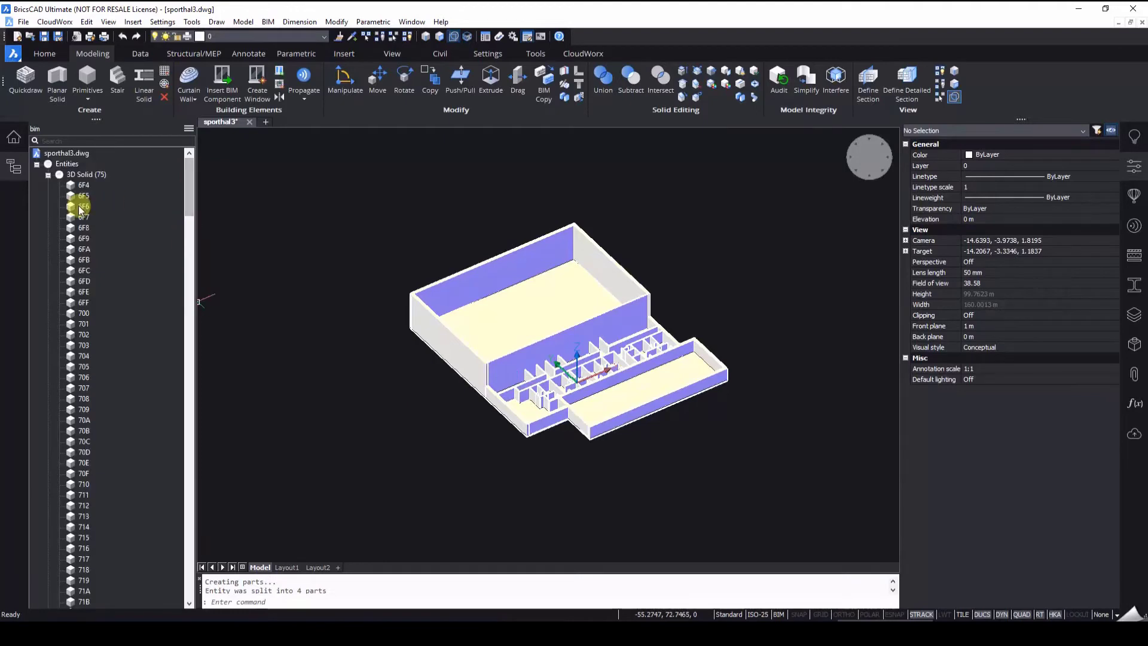
# Select several split solids in the structure tree to identify their wall pieces, and collapse the 3D Solid group.
pyautogui.click(80, 208)
pyautogui.click(80, 278)
pyautogui.click(83, 356)
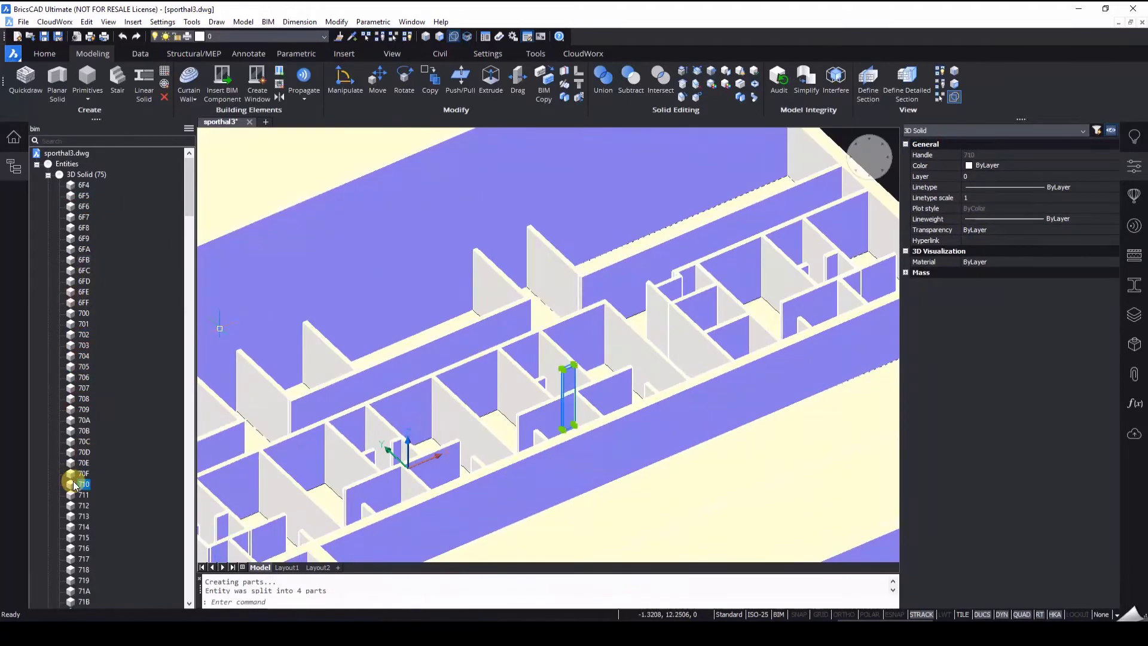
pyautogui.click(49, 175)
pyautogui.scroll(-5, 381, 244)
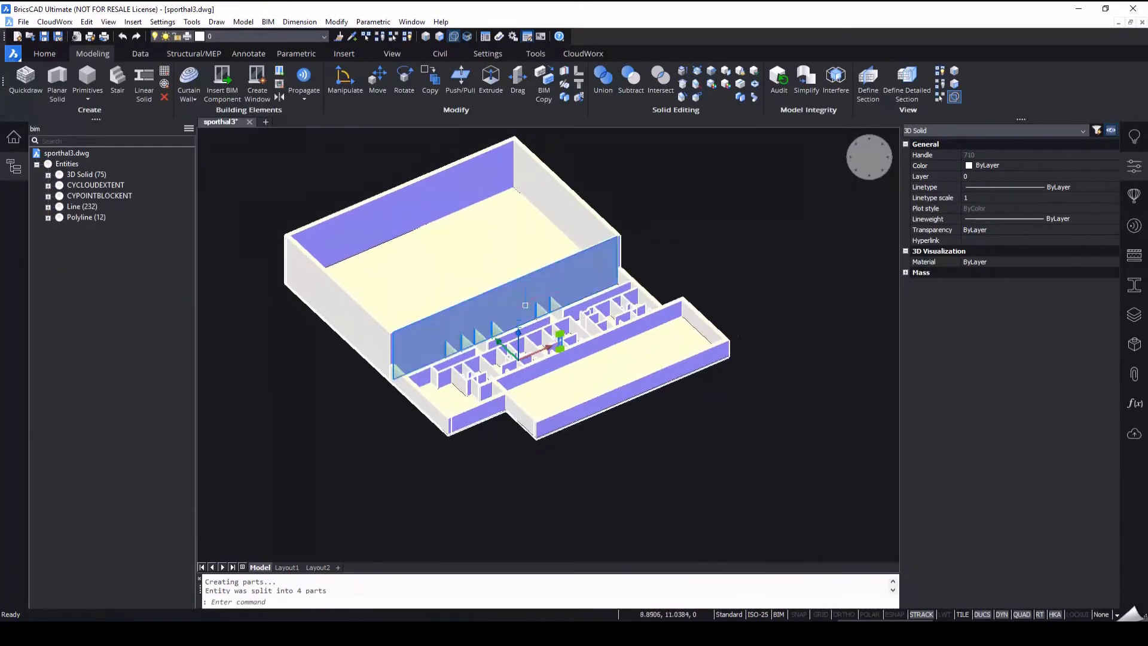
# Select the whole model and automatically classify it into building elements, rooms and sections.
pyautogui.moveTo(782, 149); pyautogui.dragTo(343, 447)
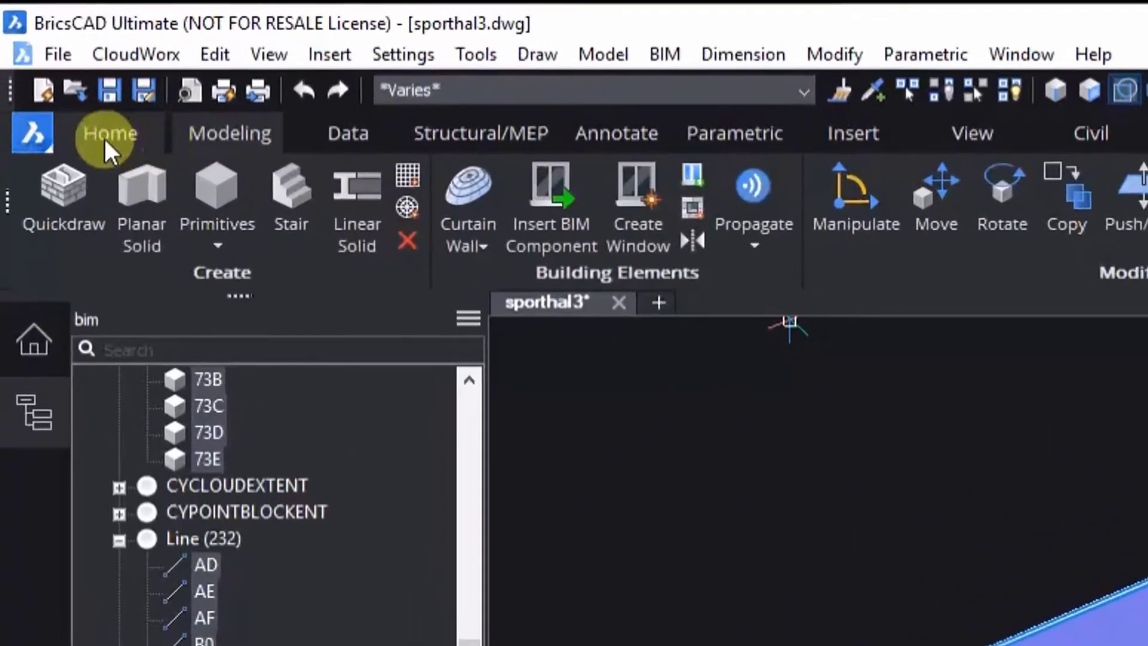
pyautogui.click(43, 54)
pyautogui.click(303, 99)
pyautogui.click(822, 303)
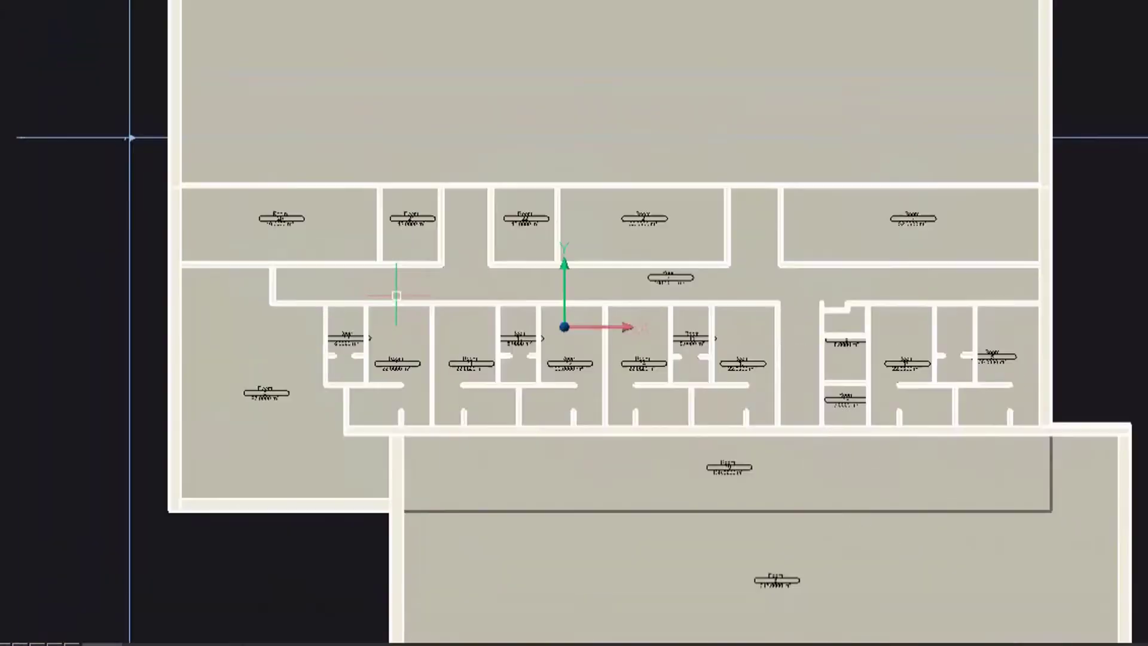
# Collapse the Entities group in the structure tree, select the Building group, and expand Floor 0 to examine its classified elements.
pyautogui.scroll(-4, 396, 295)
pyautogui.moveTo(396, 296); pyautogui.dragTo(432, 358, button='middle')
pyautogui.click(70, 282)
pyautogui.click(59, 185)
pyautogui.click(47, 228)
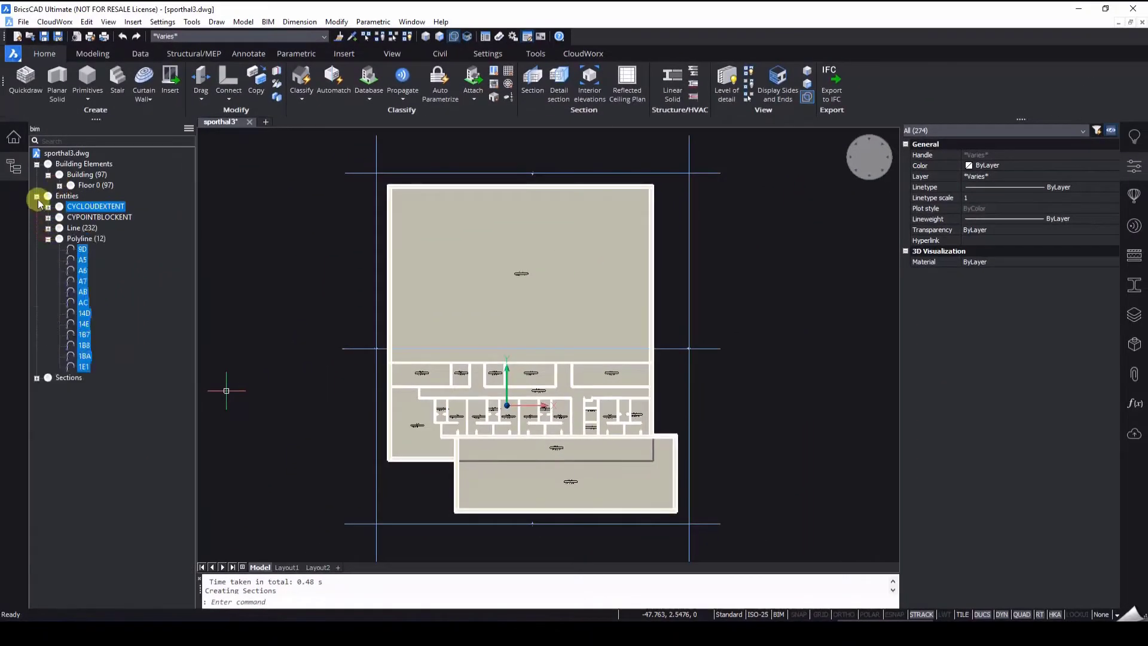
pyautogui.click(80, 177)
pyautogui.click(59, 185)
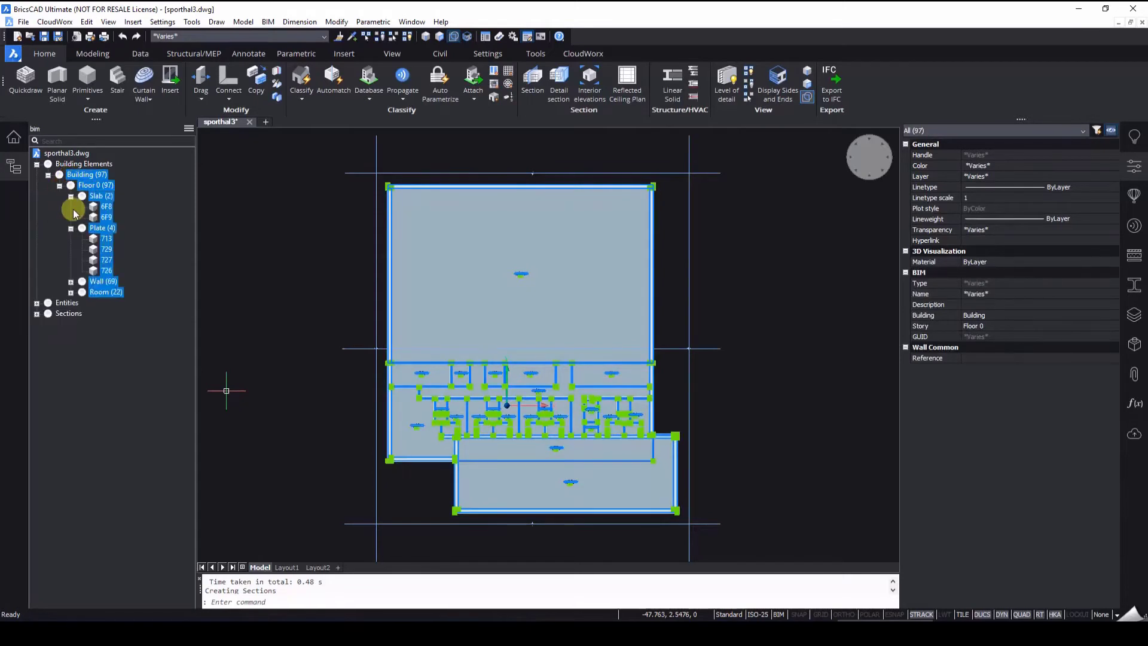
# Check the slabs of Floor 0 and delete all elements in its Plate group.
pyautogui.click(113, 208)
pyautogui.click(106, 219)
pyautogui.click(101, 228)
pyautogui.press('Delete')
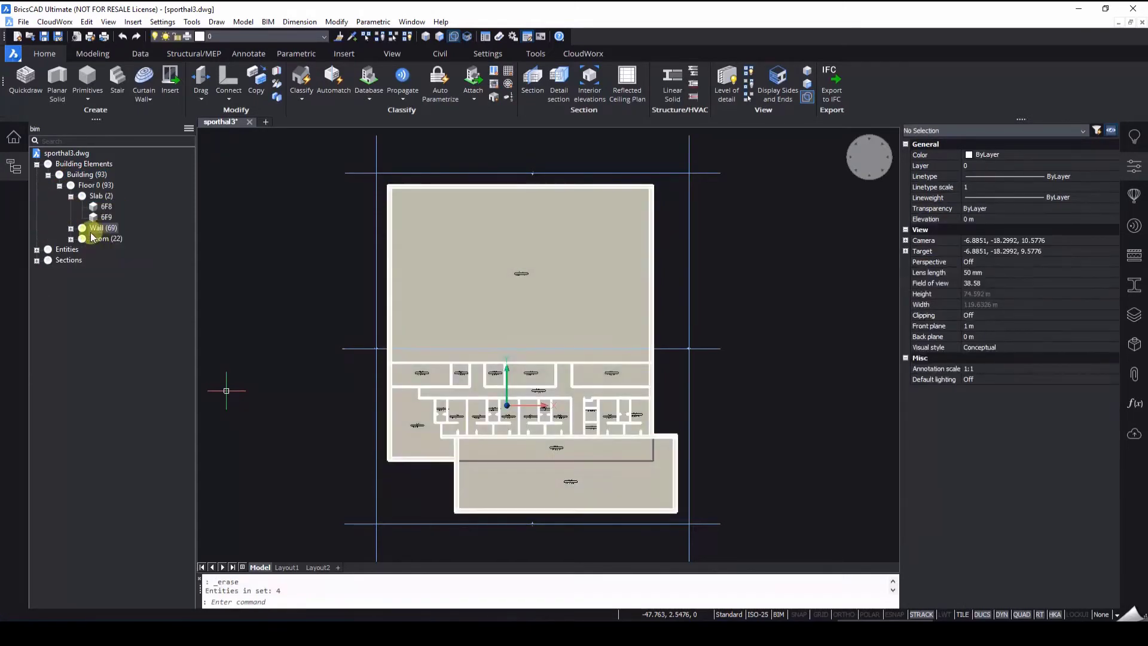
# Expand the Wall and Room groups of Floor 0 and select individual elements to locate them in the plan.
pyautogui.click(71, 228)
pyautogui.click(106, 218)
pyautogui.click(104, 260)
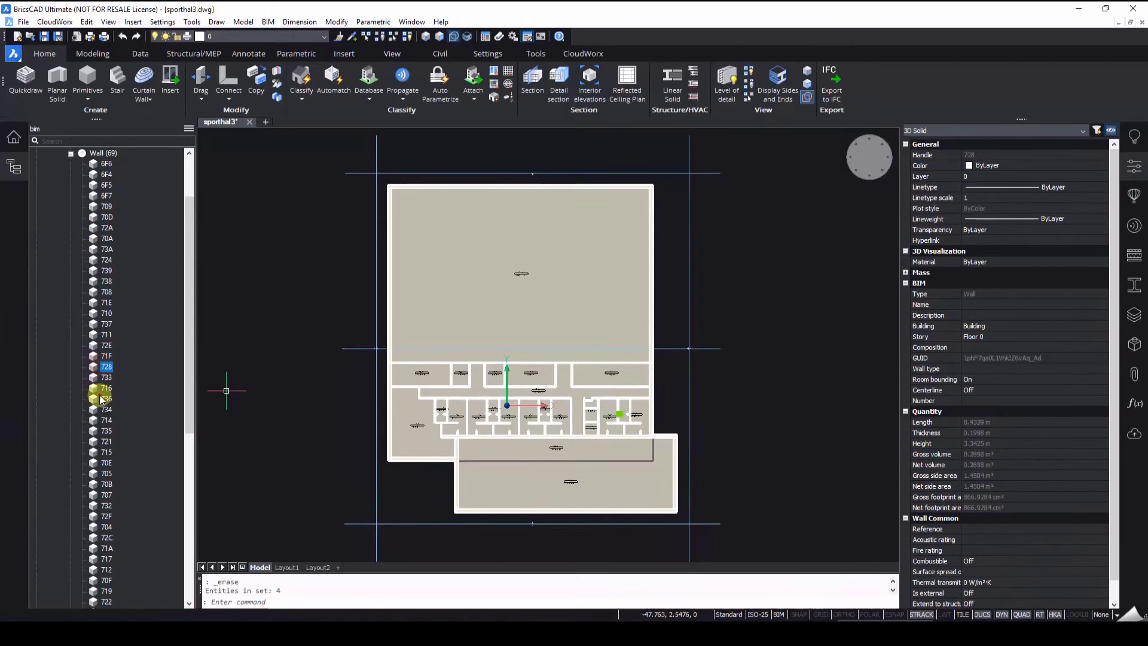
pyautogui.click(71, 154)
pyautogui.click(70, 239)
pyautogui.click(110, 270)
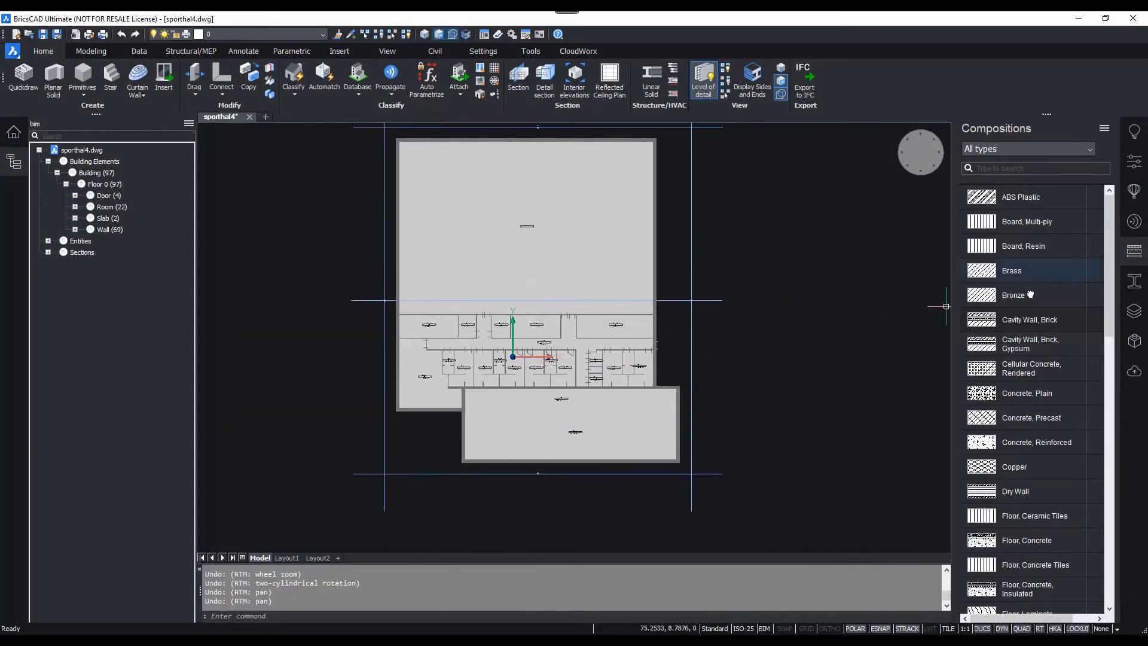
# Assign the Cavity Wall, Brick composition to the four outer walls of the low front wing and the projecting hall, accepting the reference face.
pyautogui.click(1134, 251)
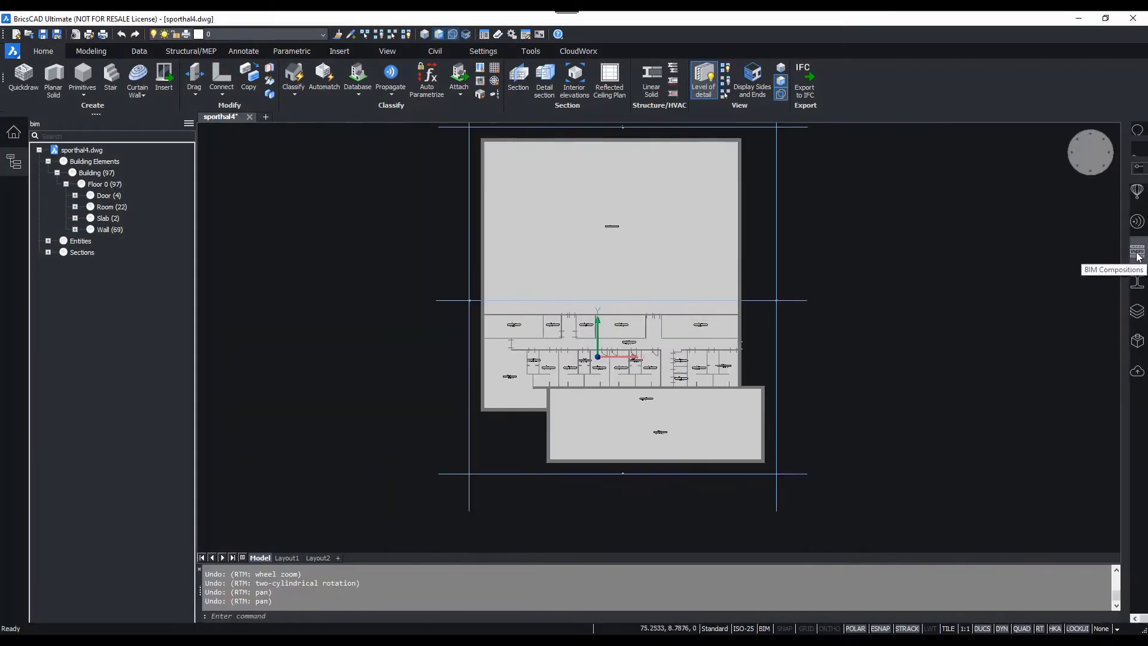
pyautogui.click(1134, 251)
pyautogui.keyDown('shift'); pyautogui.moveTo(567, 439); pyautogui.dragTo(655, 361, button='middle'); pyautogui.keyUp('shift')
pyautogui.scroll(5, 515, 418)
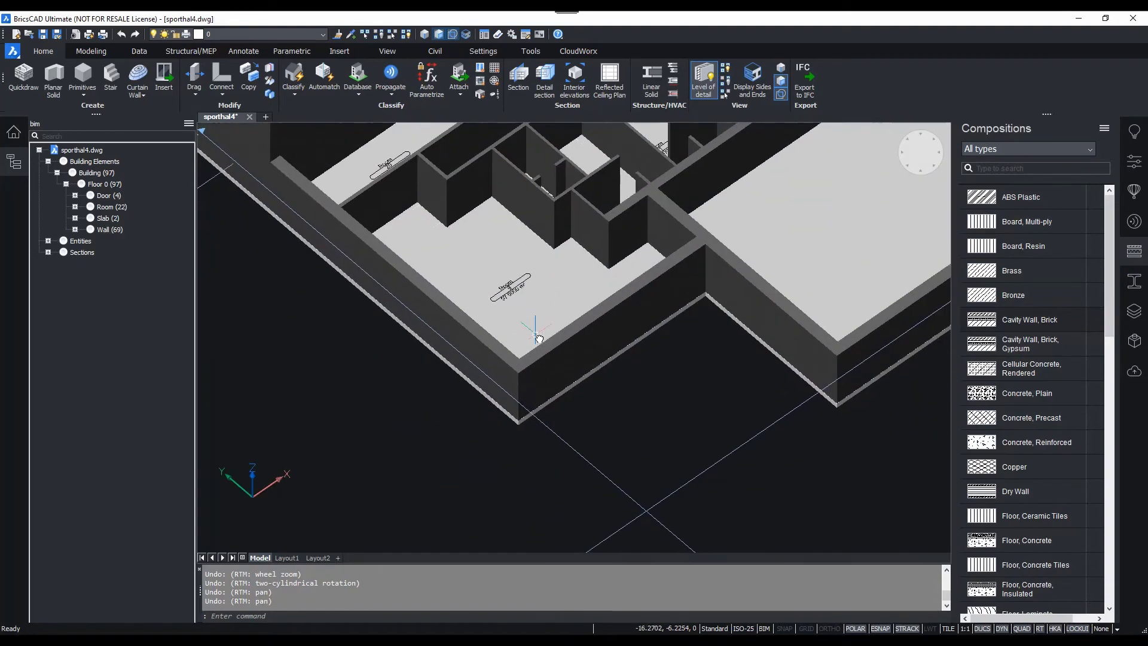
pyautogui.click(497, 372)
pyautogui.click(885, 341)
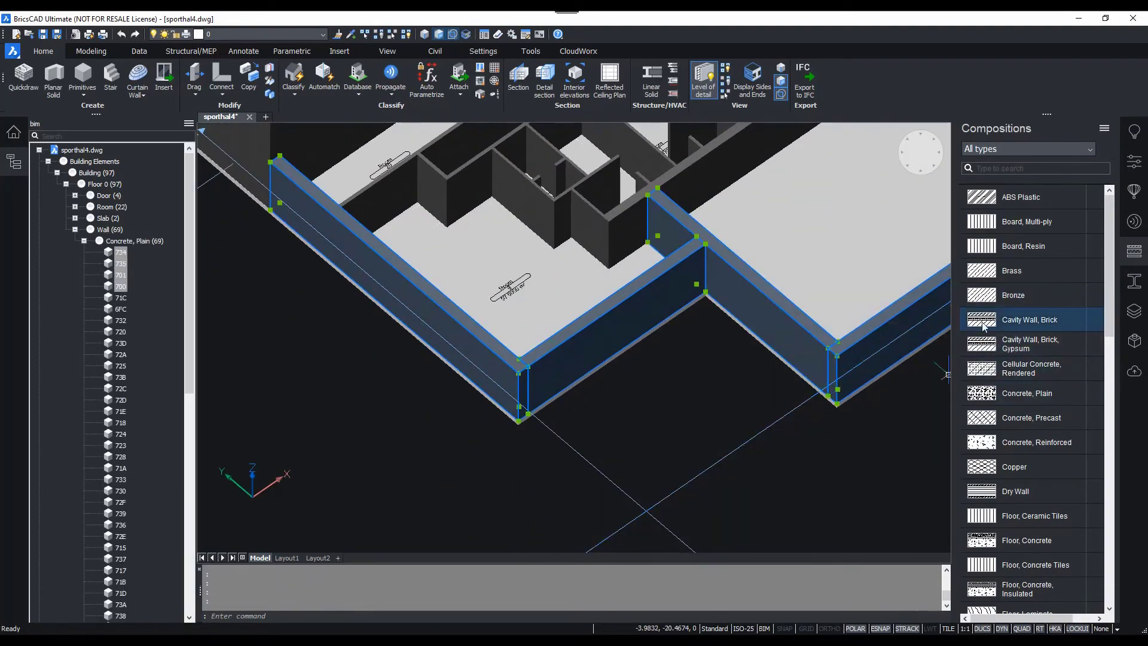
pyautogui.moveTo(628, 326); pyautogui.dragTo(604, 338)
pyautogui.press('Return')
# L-connect the two brick cavity walls at the low front wing's outer corner so their layers join.
pyautogui.scroll(7, 536, 379)
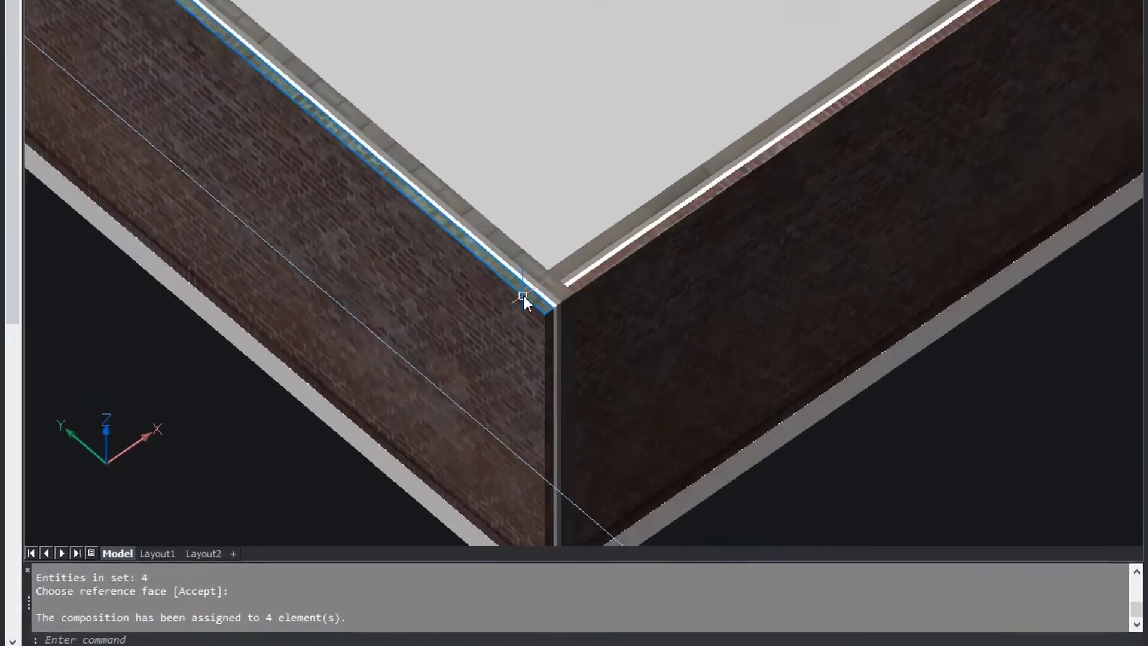
pyautogui.click(427, 279)
pyautogui.click(725, 306)
pyautogui.click(754, 320)
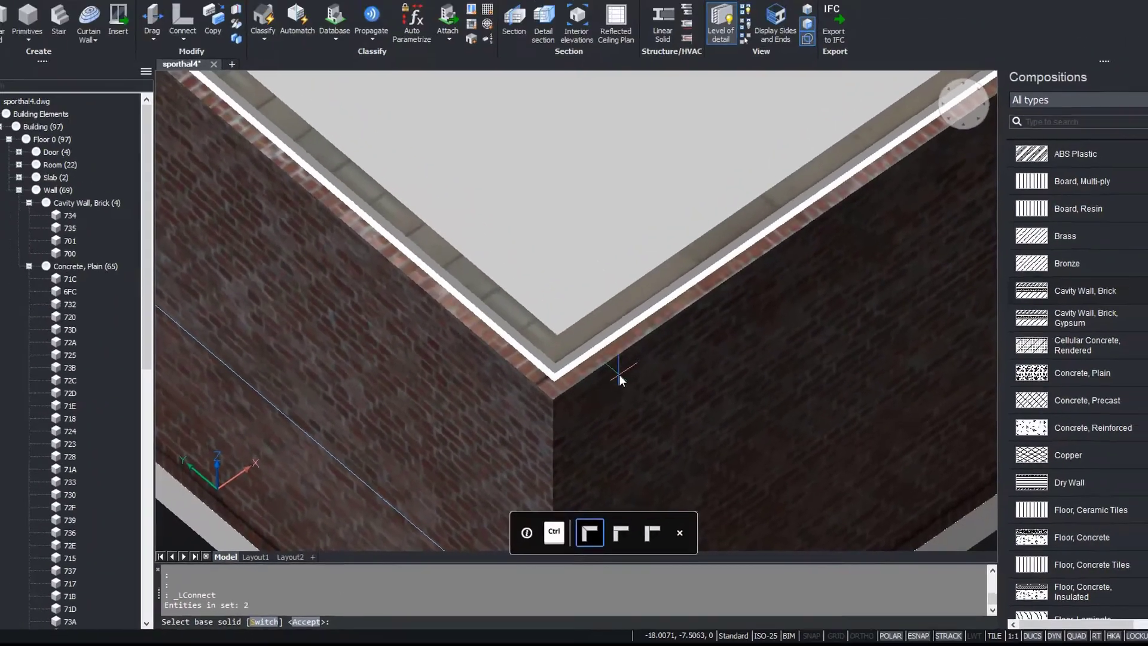
pyautogui.press('Return')
# L-connect the two brick cavity walls at the projecting hall's outer corner.
pyautogui.scroll(-5, 522, 329)
pyautogui.scroll(4, 551, 297)
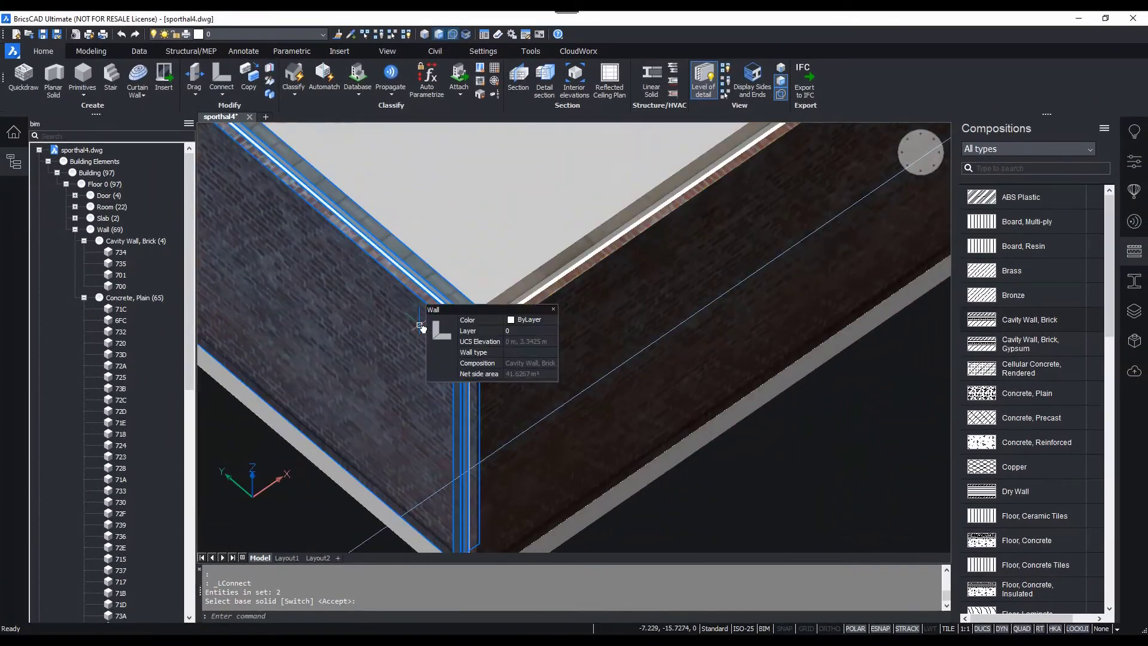
pyautogui.click(405, 297)
pyautogui.click(554, 321)
pyautogui.click(574, 353)
pyautogui.press('Return')
pyautogui.scroll(2, 508, 360)
pyautogui.scroll(-9, 505, 389)
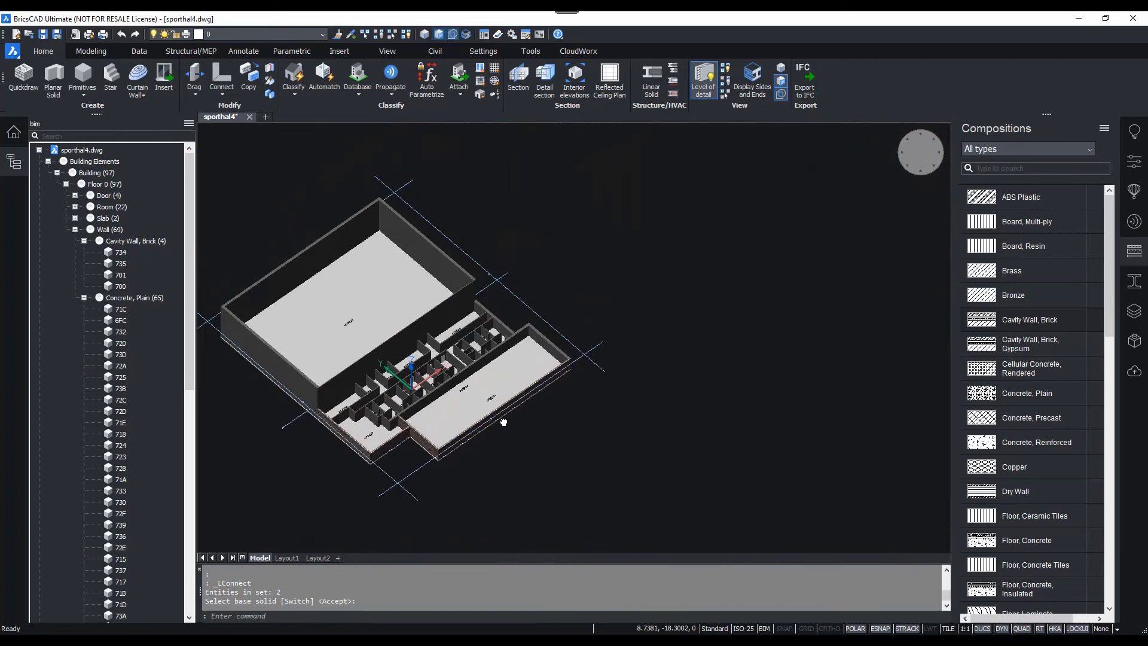
pyautogui.keyDown('shift'); pyautogui.moveTo(533, 335); pyautogui.dragTo(496, 329, button='middle'); pyautogui.keyUp('shift')
# Insert a Door SingleSwing 1 component into the corridor wall of a small room at its traced door marks.
pyautogui.scroll(10, 499, 338)
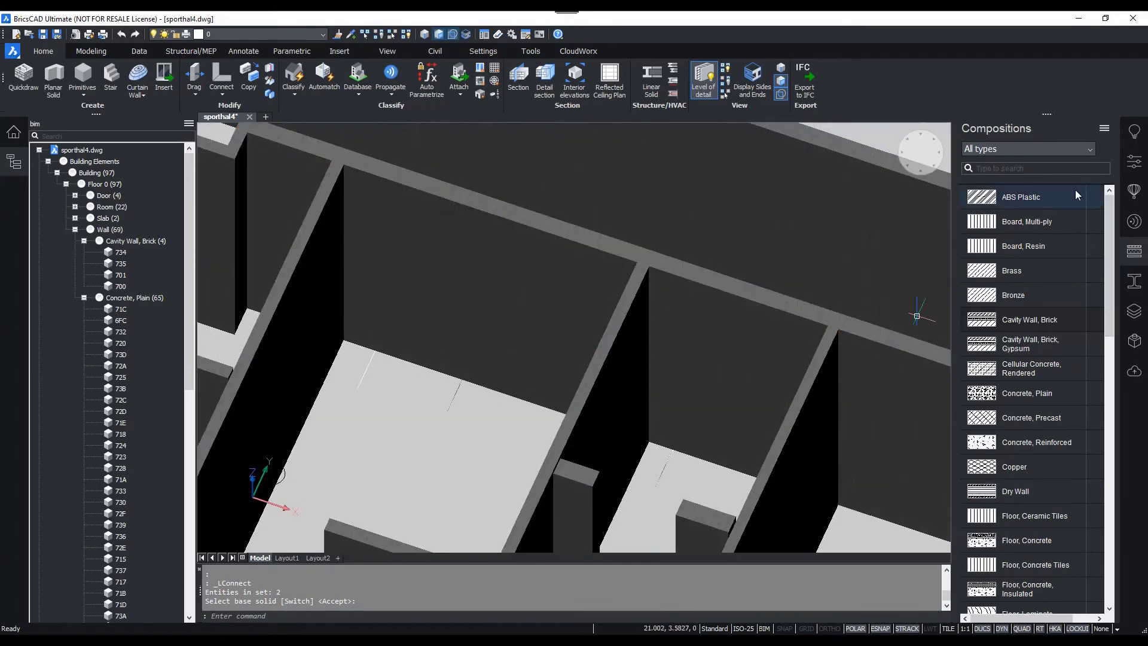
pyautogui.click(1134, 251)
pyautogui.click(1134, 193)
pyautogui.click(967, 171)
pyautogui.click(1078, 212)
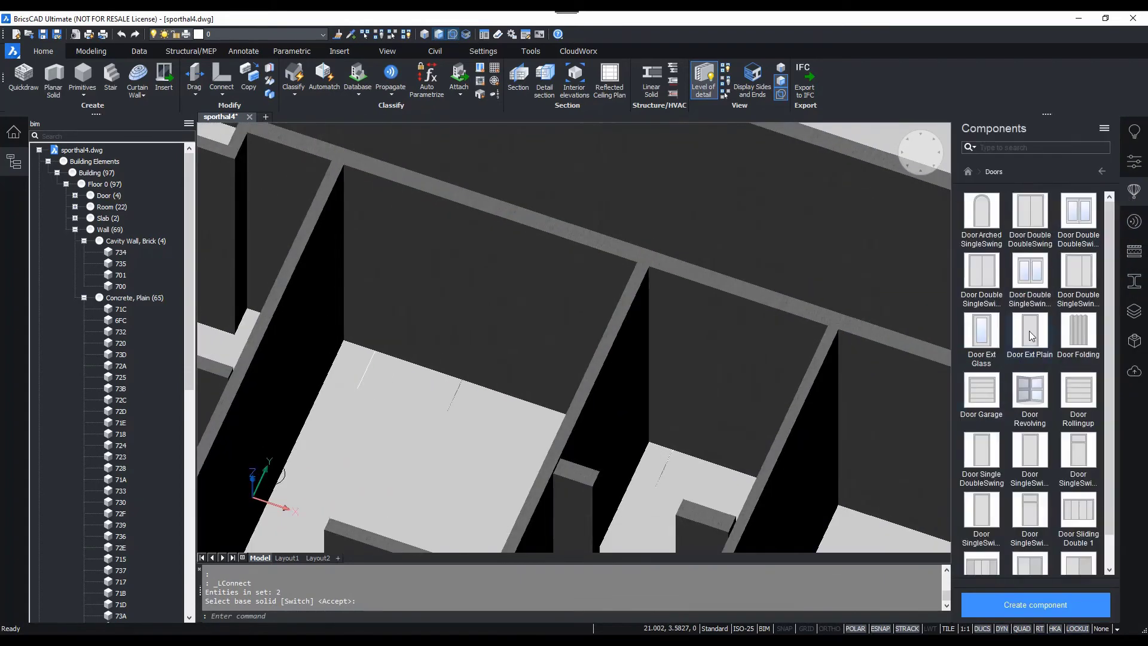
pyautogui.click(1029, 454)
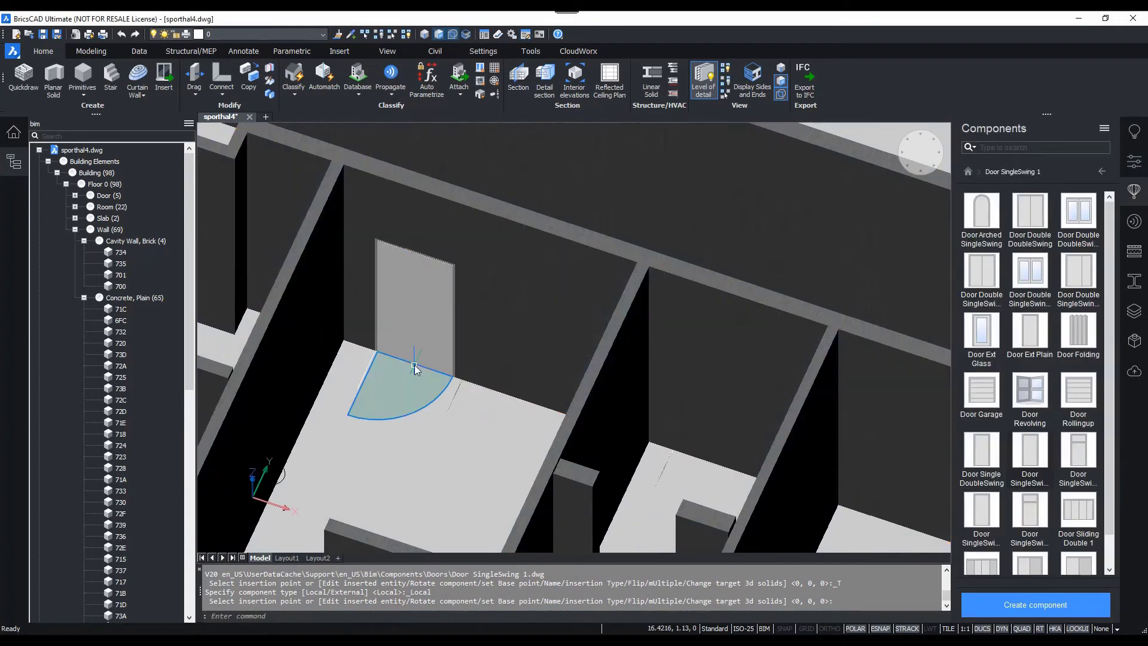
# Insert two more Door SingleSwing 1 components into the corridor walls of the neighbouring rooms at their traced door marks.
pyautogui.moveTo(514, 371); pyautogui.dragTo(307, 326, button='middle')
pyautogui.click(1030, 454)
pyautogui.click(468, 402)
pyautogui.scroll(-4, 597, 427)
pyautogui.moveTo(597, 427); pyautogui.dragTo(590, 368, button='middle')
pyautogui.click(1029, 454)
pyautogui.scroll(4, 554, 347)
pyautogui.click(524, 349)
pyautogui.scroll(-3, 523, 346)
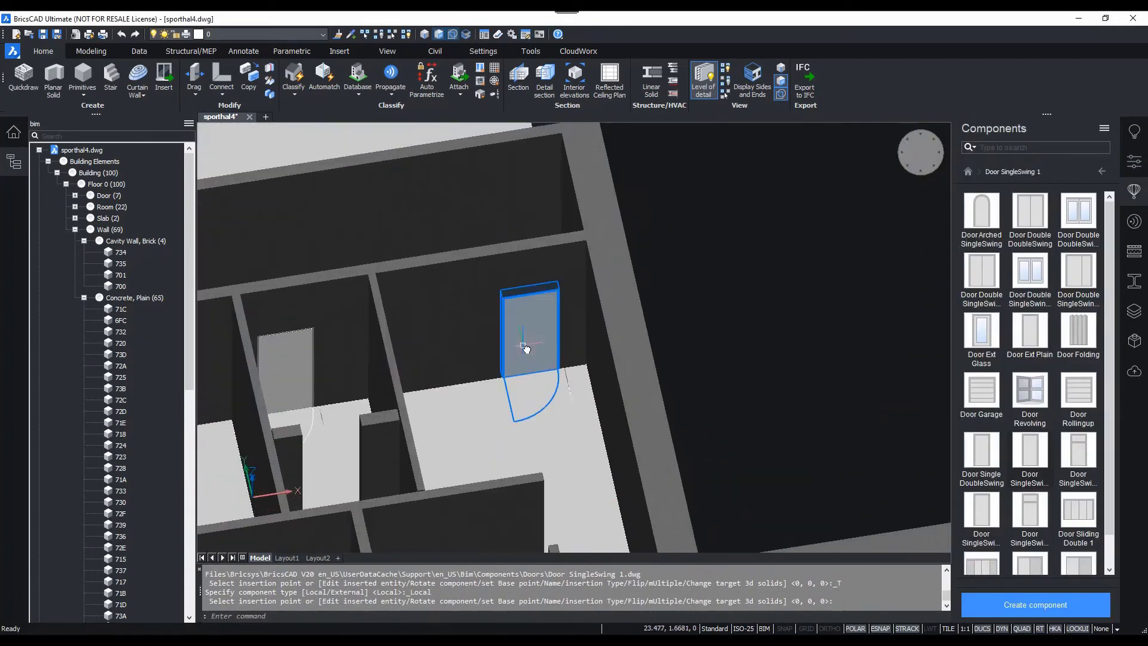
pyautogui.moveTo(549, 340)
pyautogui.click(647, 342)
# Insert a Window 1x1 component, 1.5 m wide and 1.5 m high, into the low wing's end wall near the large hall.
pyautogui.keyDown('shift'); pyautogui.moveTo(598, 352); pyautogui.dragTo(663, 365, button='middle'); pyautogui.keyUp('shift')
pyautogui.scroll(-3, 532, 362)
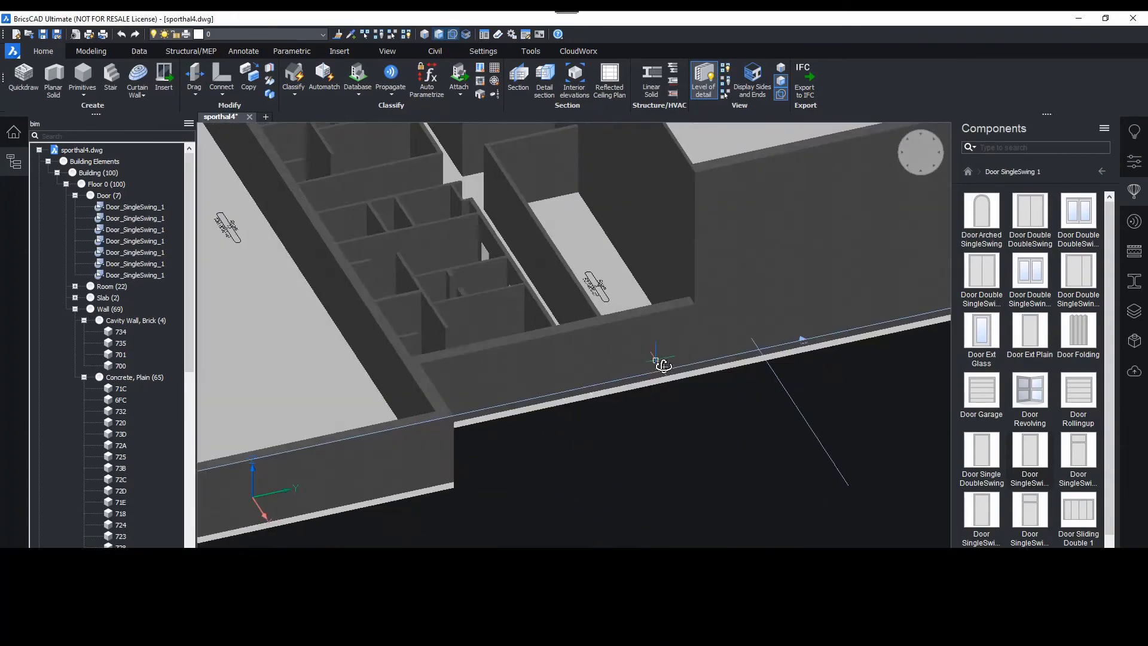
pyautogui.scroll(3, 739, 325)
pyautogui.click(1101, 172)
pyautogui.click(1078, 391)
pyautogui.click(989, 214)
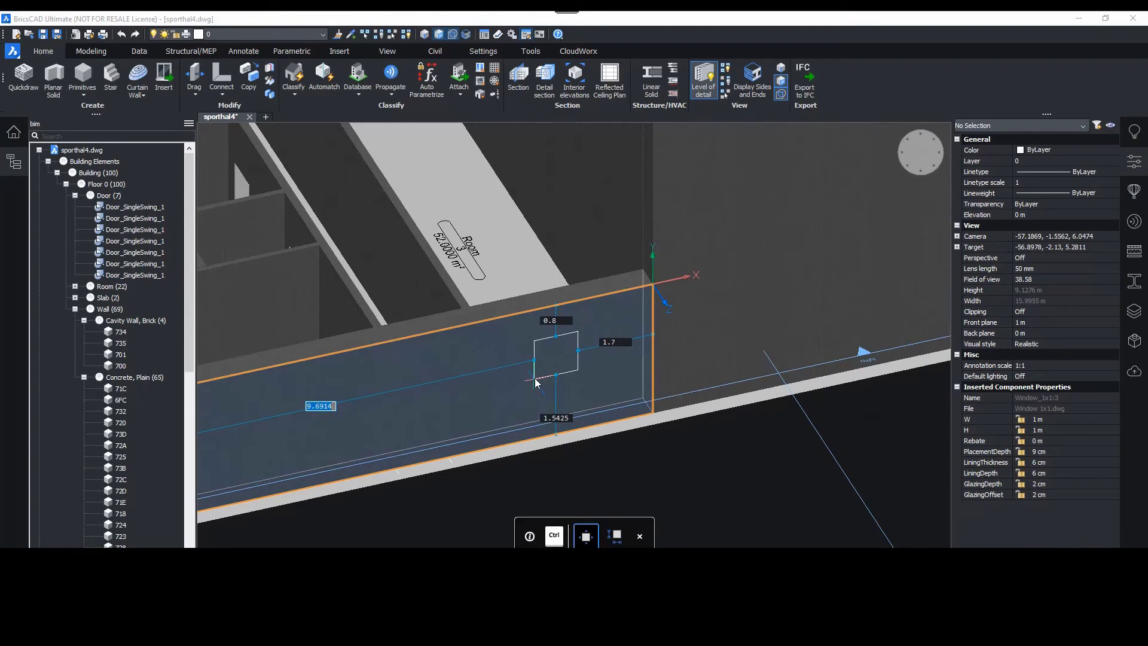
pyautogui.keyDown('ctrl'); pyautogui.rightClick(525, 386); pyautogui.keyUp('ctrl')
pyautogui.click(583, 288)
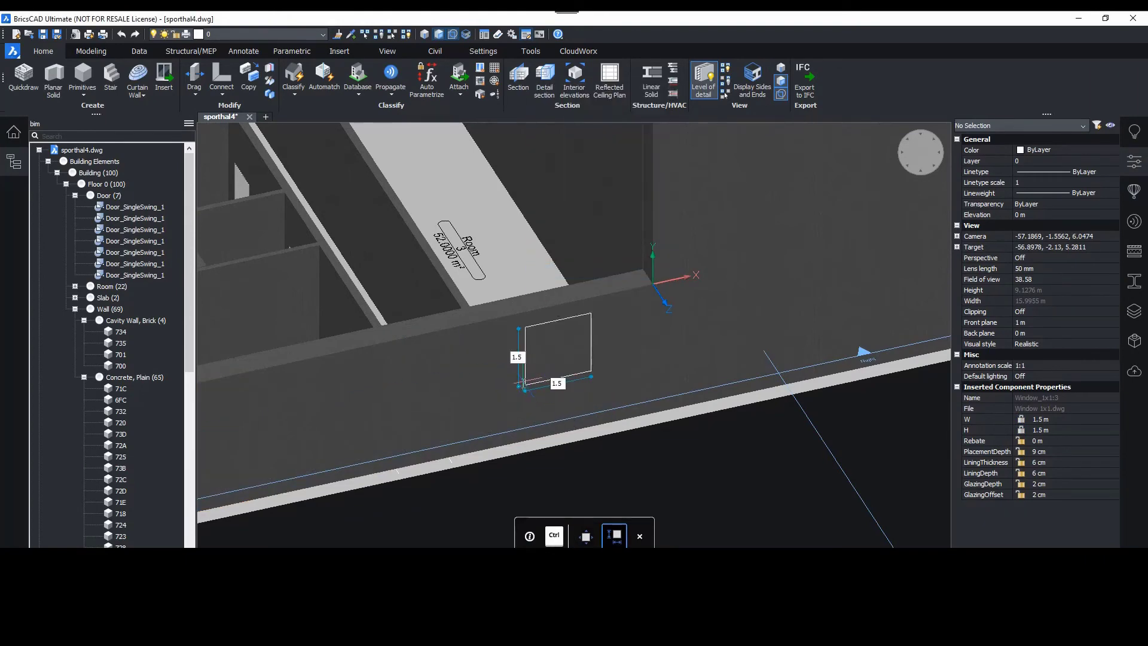
pyautogui.click(531, 388)
pyautogui.keyDown('shift'); pyautogui.moveTo(505, 379); pyautogui.dragTo(563, 341, button='middle'); pyautogui.keyUp('shift')
pyautogui.scroll(-5, 563, 341)
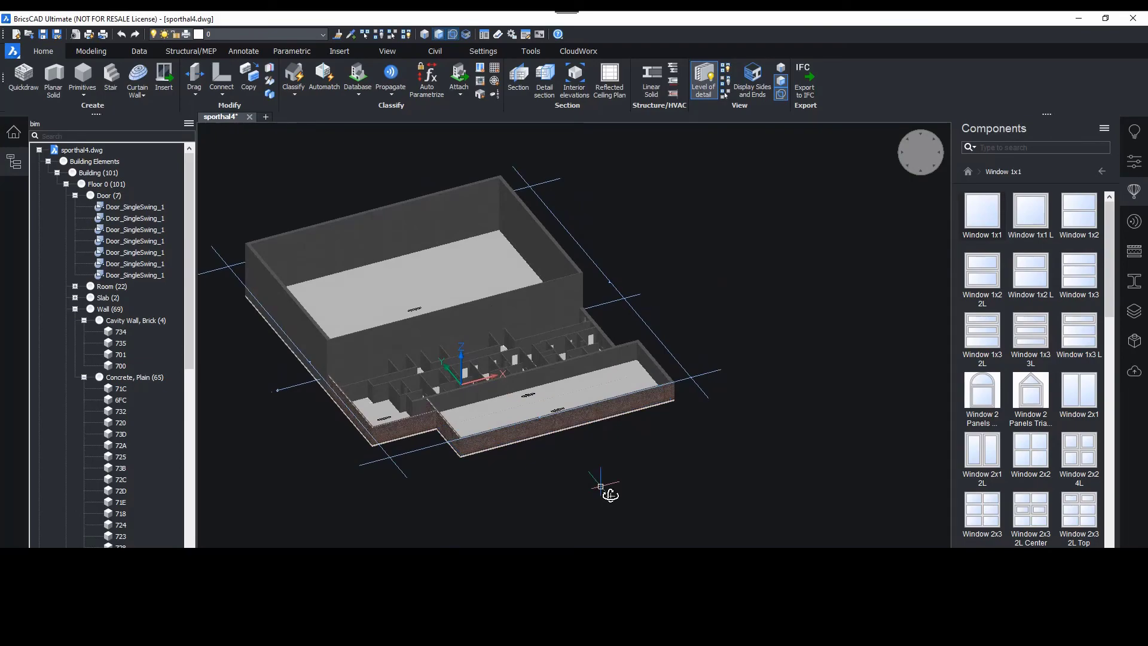